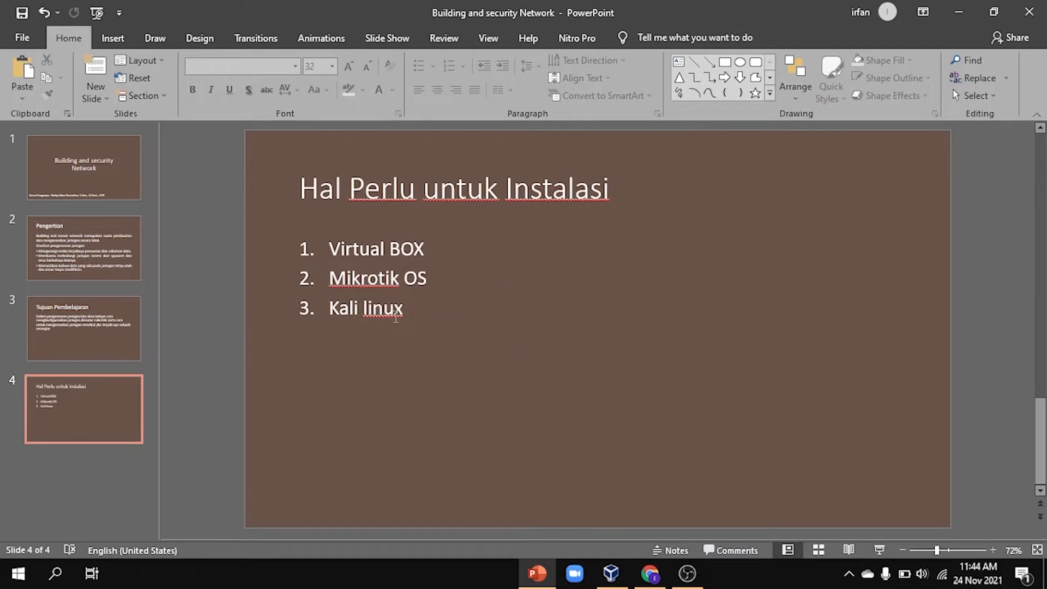
Step: Add 'Windows 7' as the fourth entry in the slide 4 installation list
key(Return)
text(windows 7)
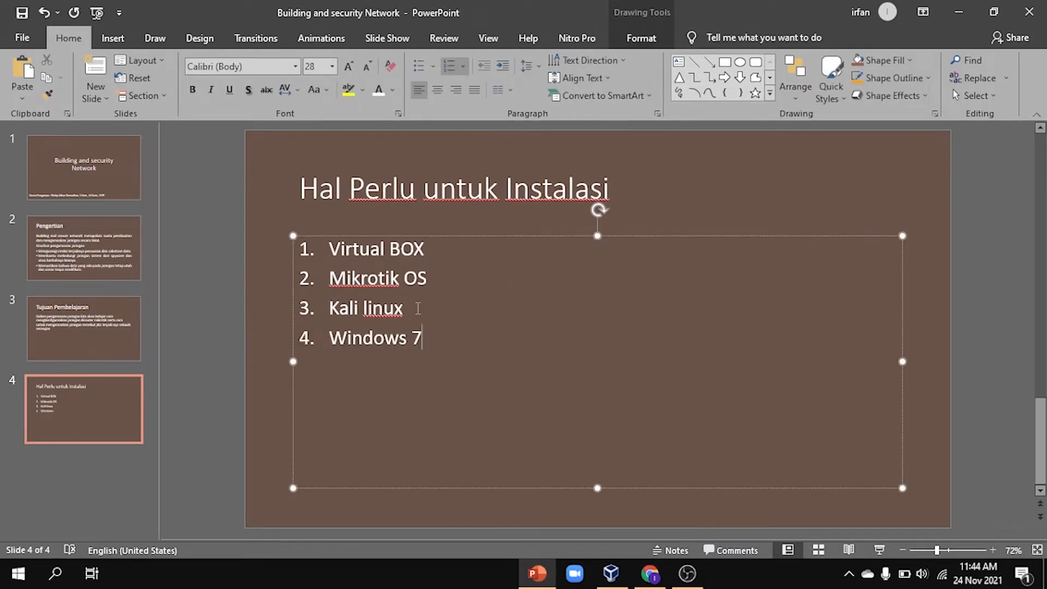
click(829, 168)
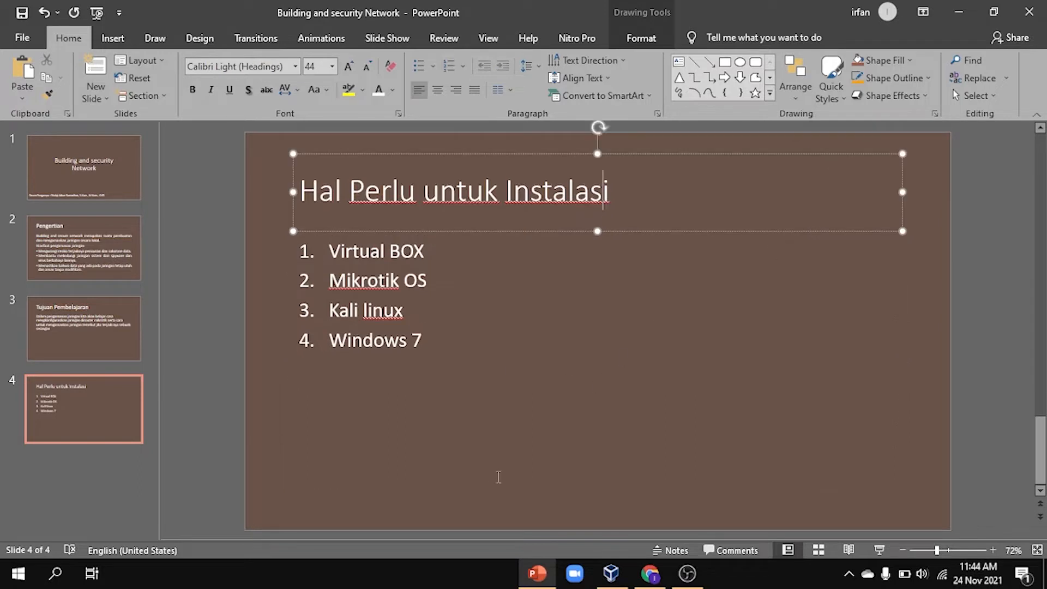
click(490, 473)
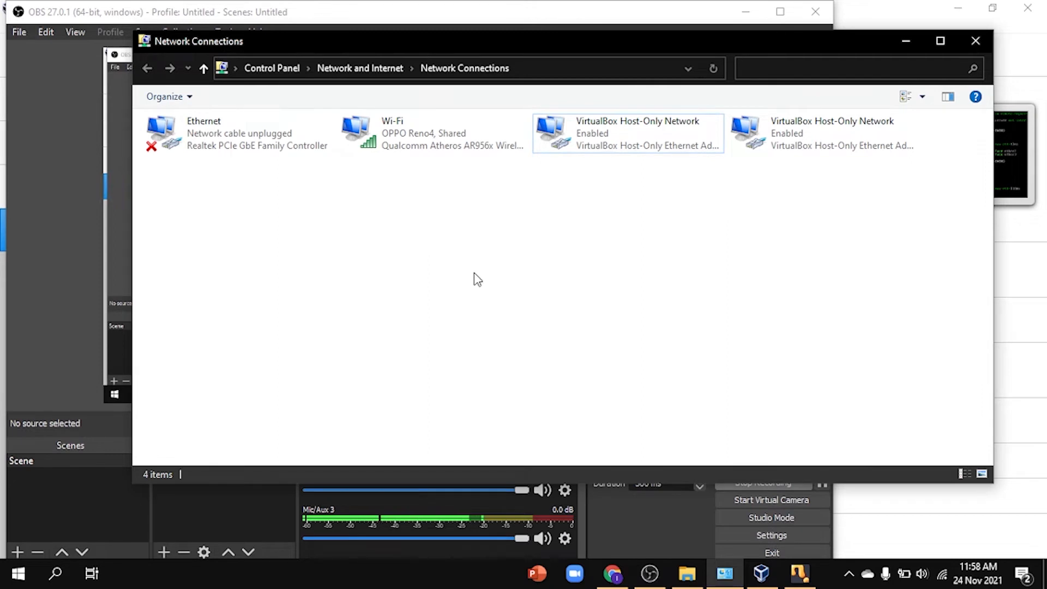
Step: Check the Wi-Fi adapter's sharing with the VirtualBox Host-Only Network, then minimize Network Connections
double_click(472, 144)
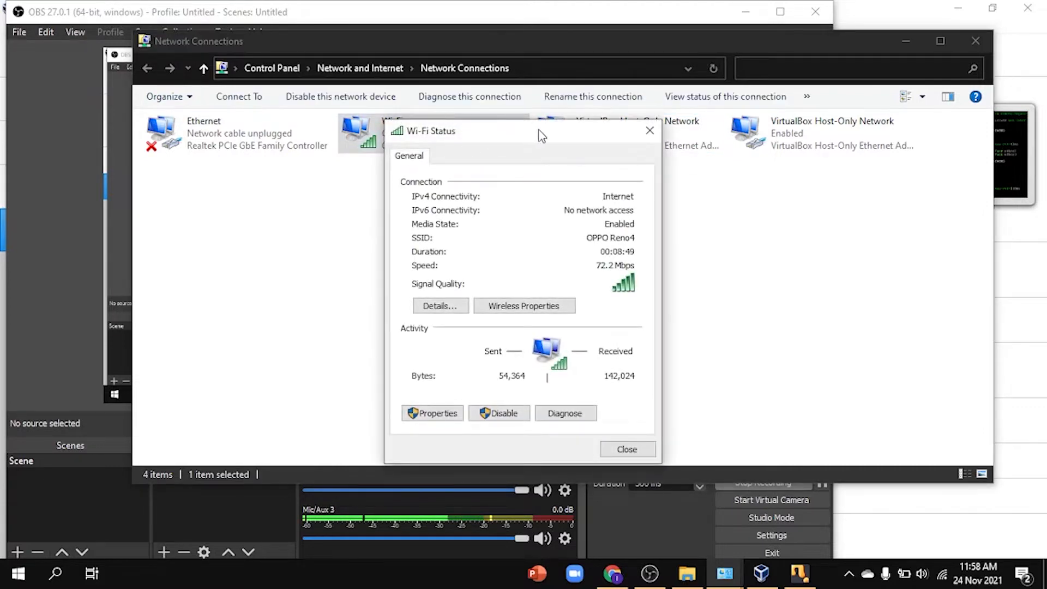
drag(540, 133, 523, 107)
click(423, 387)
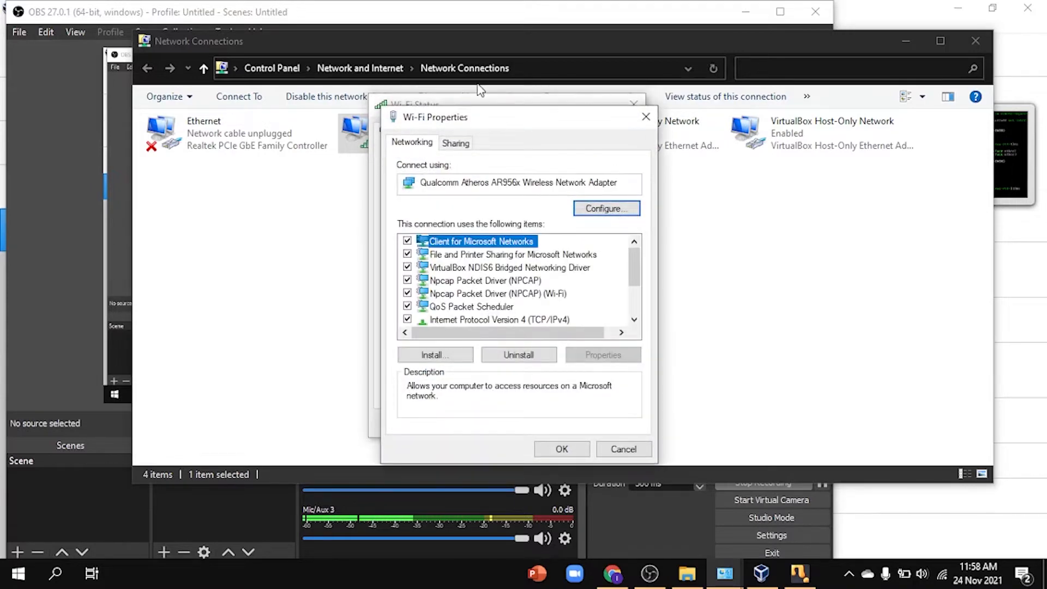
click(453, 147)
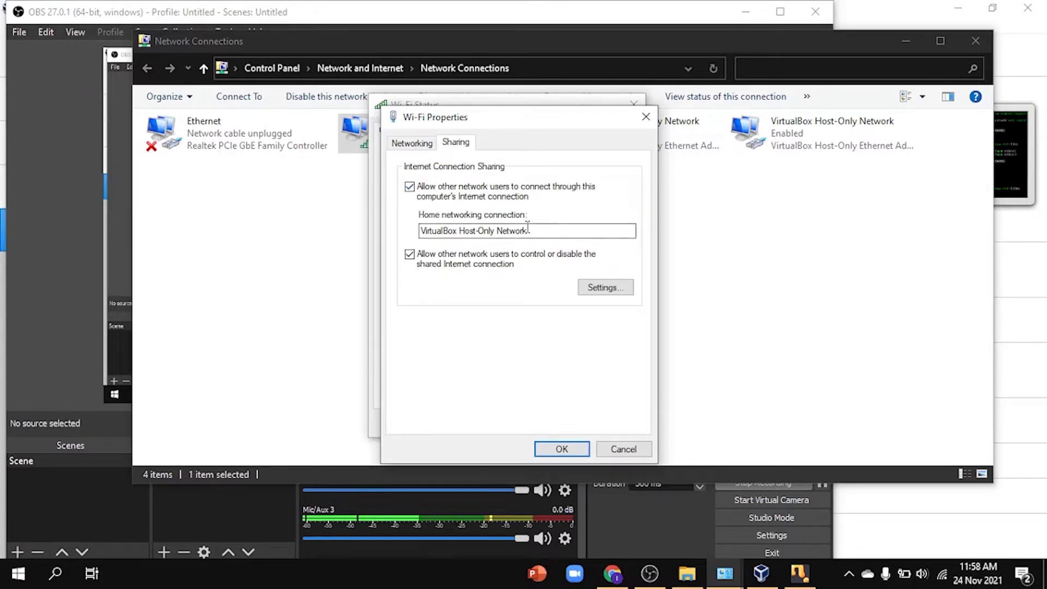
click(562, 449)
click(596, 425)
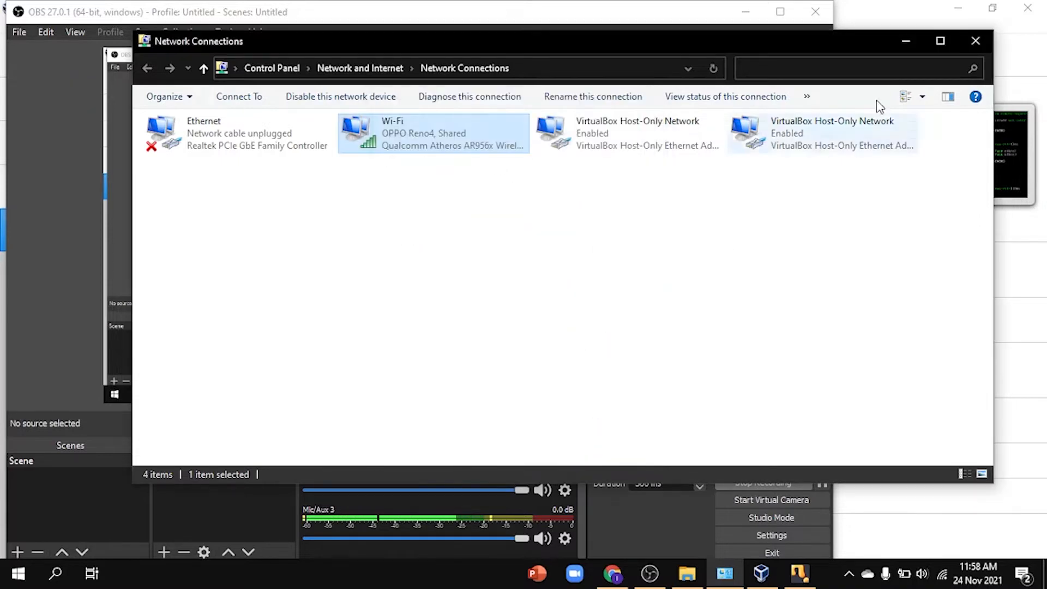
click(905, 44)
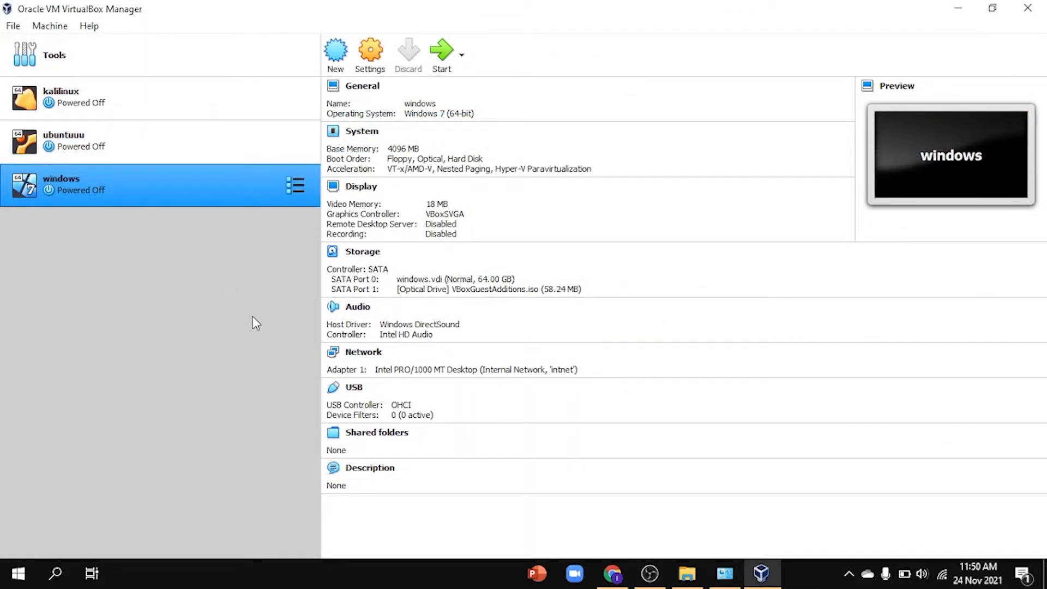
Step: Start a new VM named mikrotik (Other/Unknown) with 4096 MB of memory
click(349, 59)
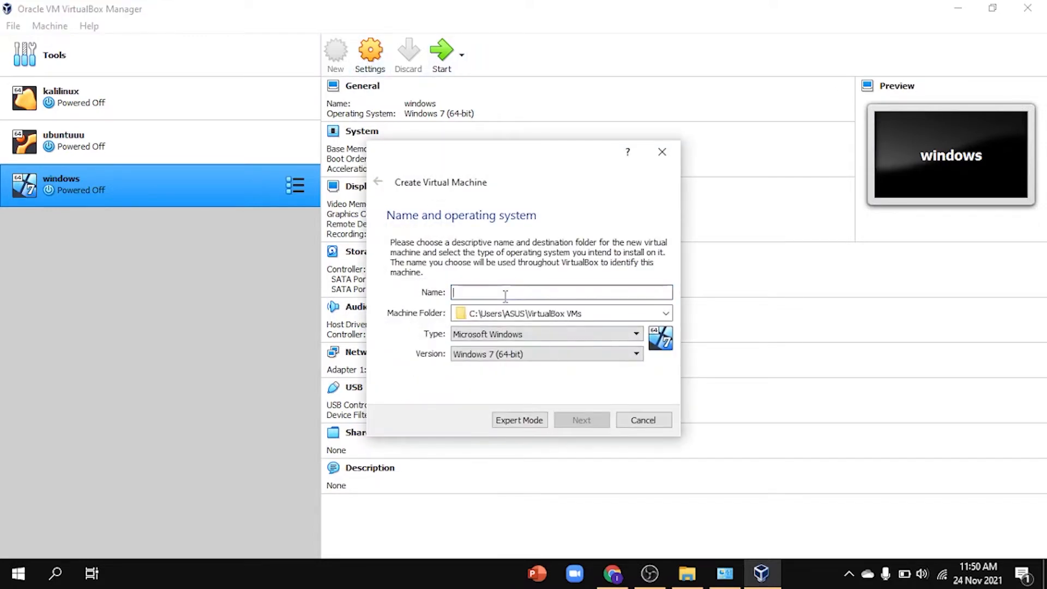
text(mikrotik)
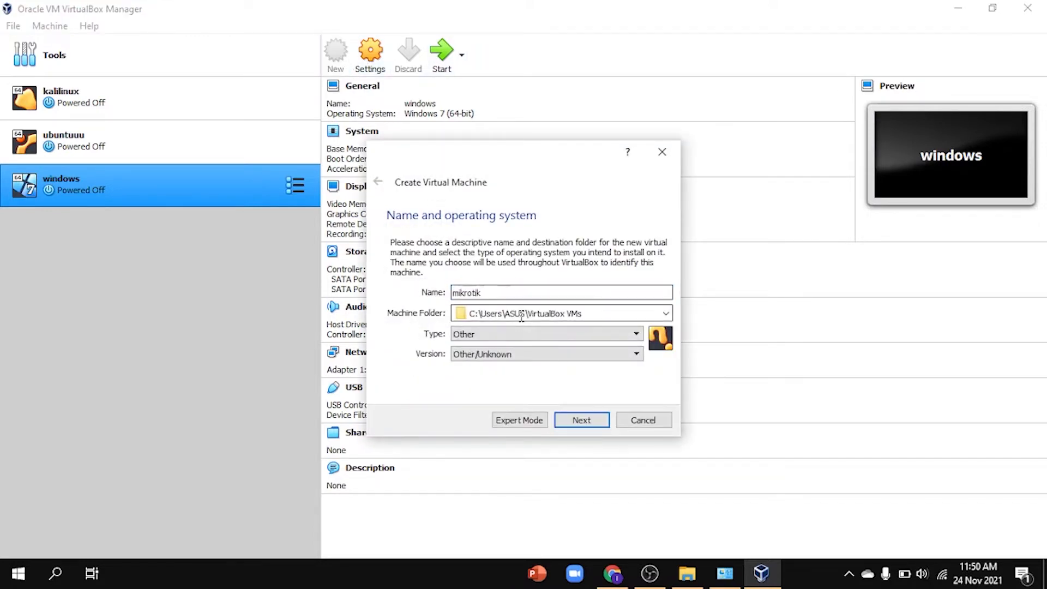
click(578, 418)
drag(392, 291, 462, 289)
click(568, 426)
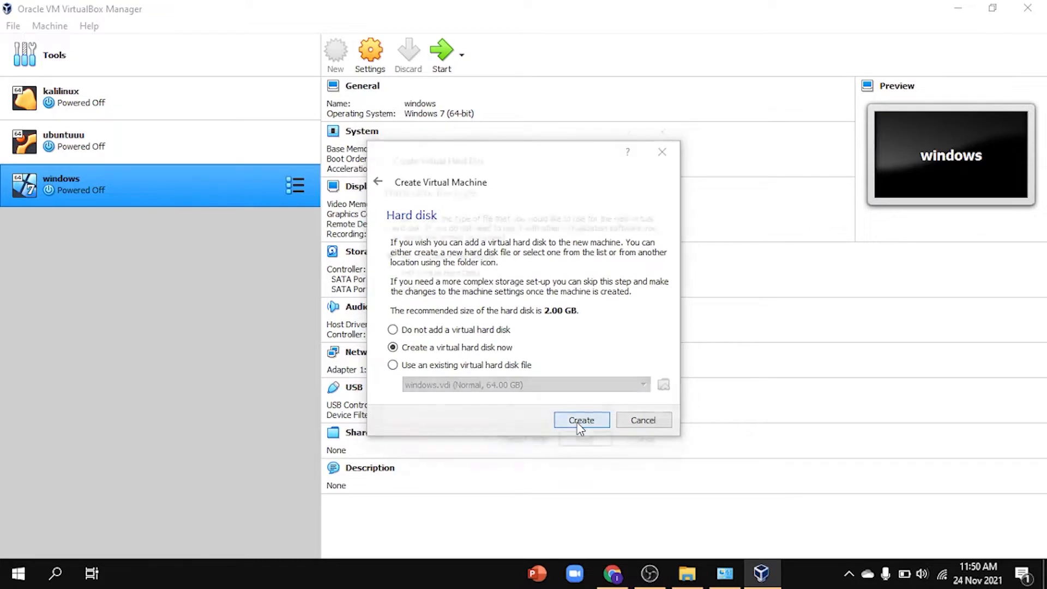
Step: Give it a new 16 GB VDI hard disk and create the machine
click(582, 422)
click(589, 443)
click(606, 444)
click(511, 299)
click(522, 304)
click(589, 444)
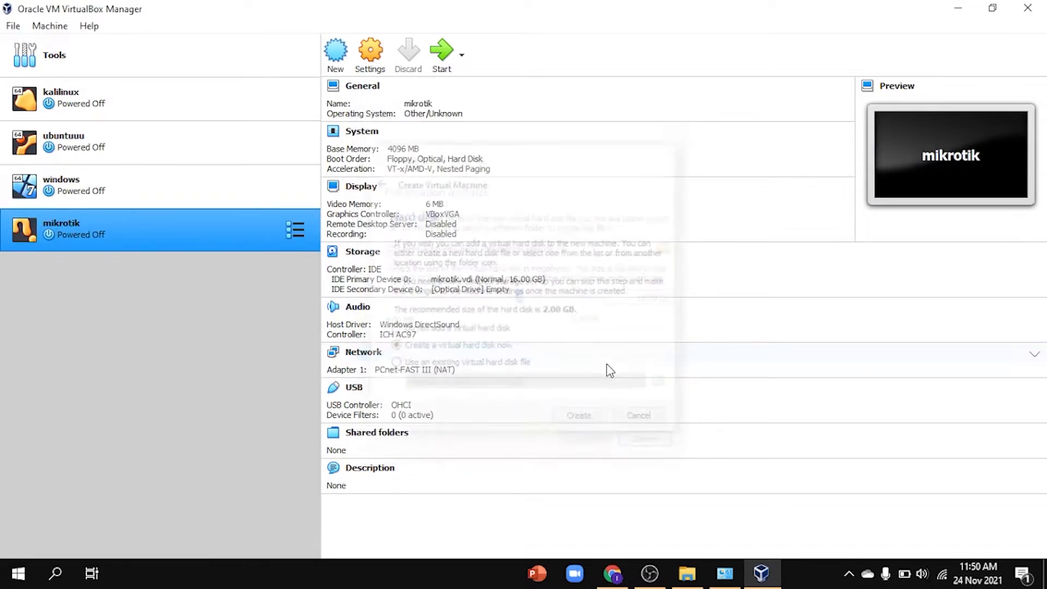
Step: Attach Adapter 1 to the VirtualBox Host-Only Ethernet Adapter with promiscuous mode Allow VMs
click(375, 52)
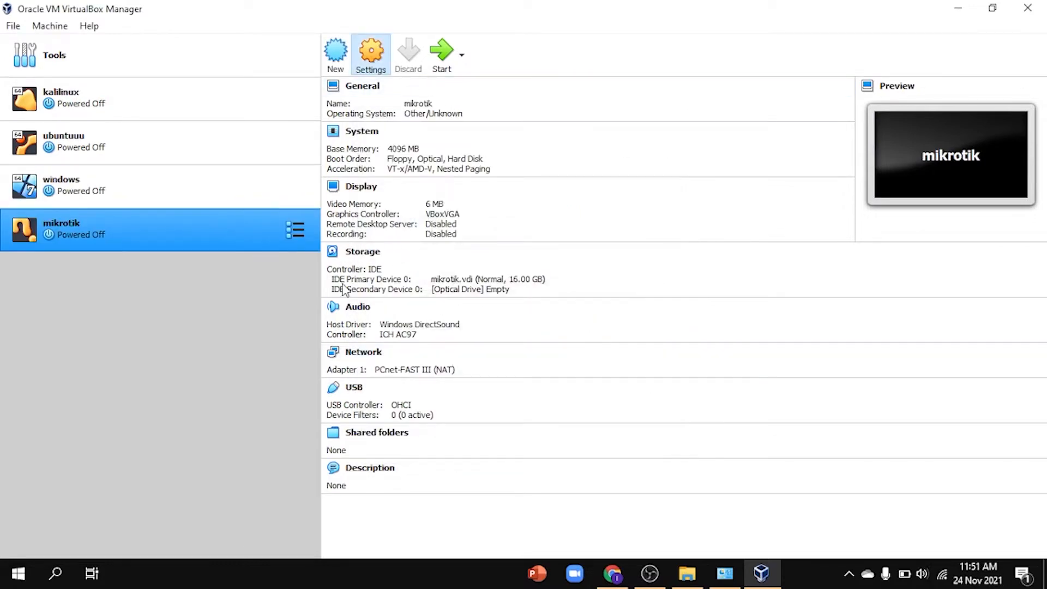
click(329, 244)
click(596, 185)
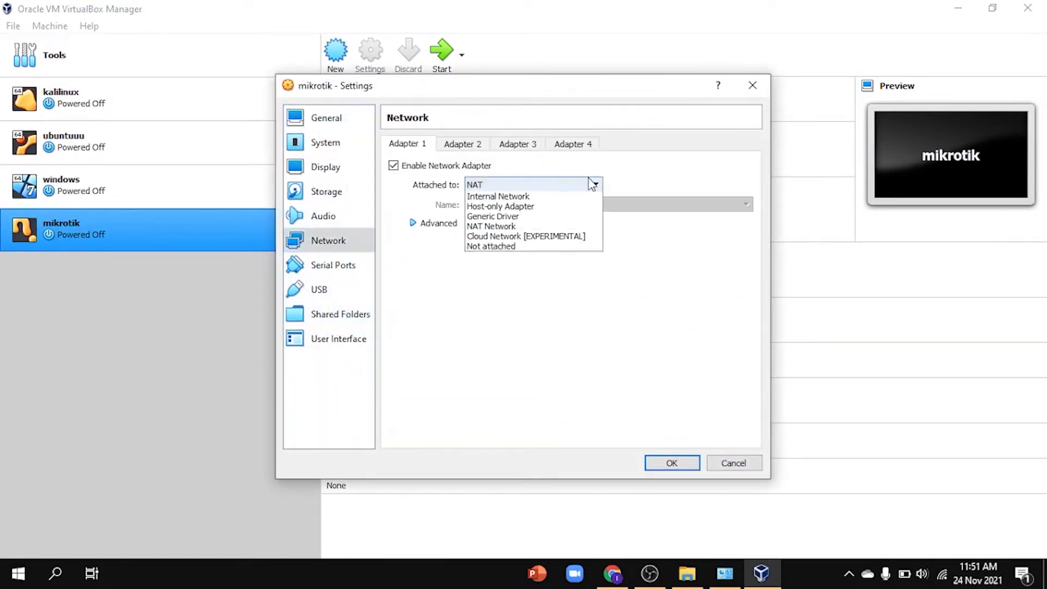
click(568, 227)
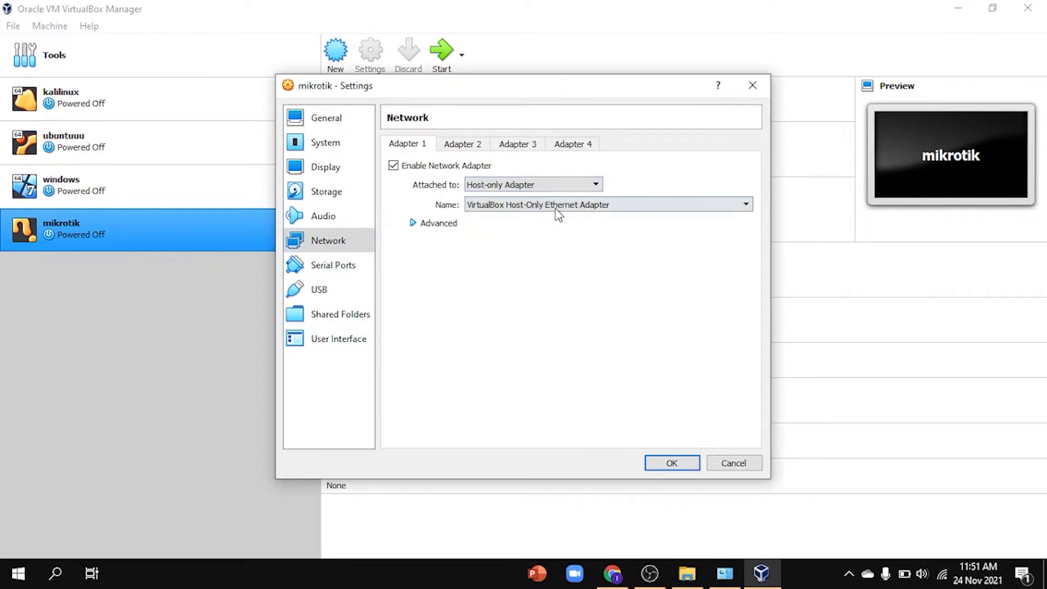
click(567, 206)
click(579, 216)
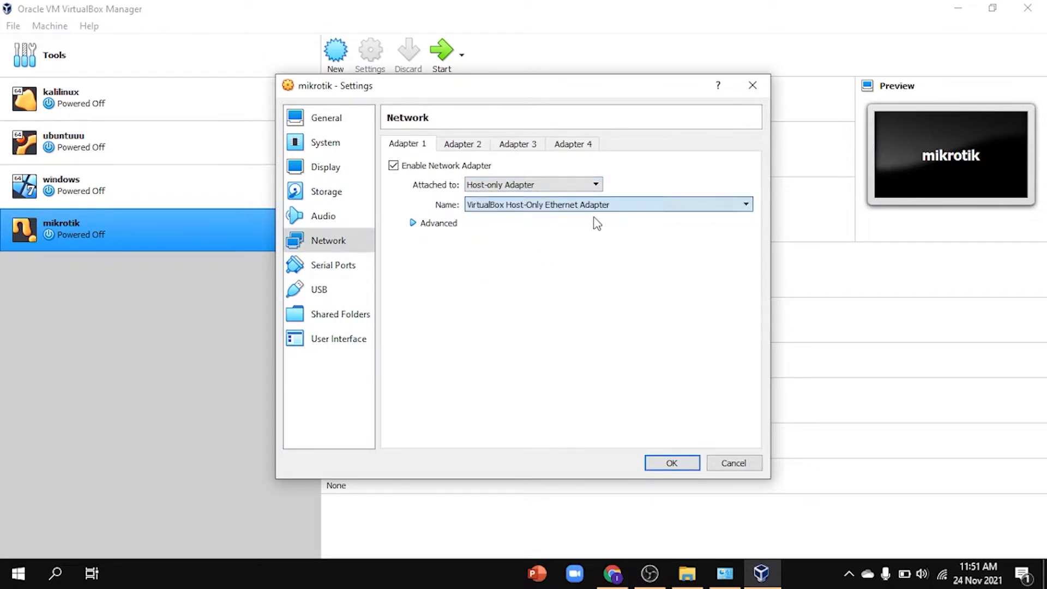
click(418, 226)
click(567, 263)
click(554, 282)
click(552, 267)
click(559, 294)
Step: Enable Adapter 2 on internal network intnet with promiscuous mode Allow All
click(463, 145)
click(393, 165)
click(548, 184)
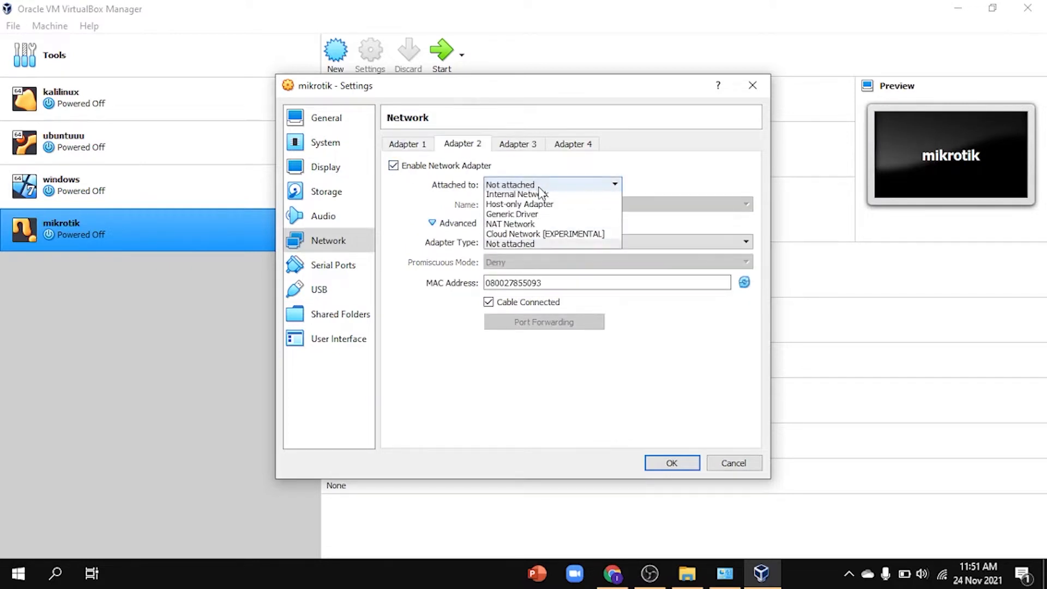
click(539, 218)
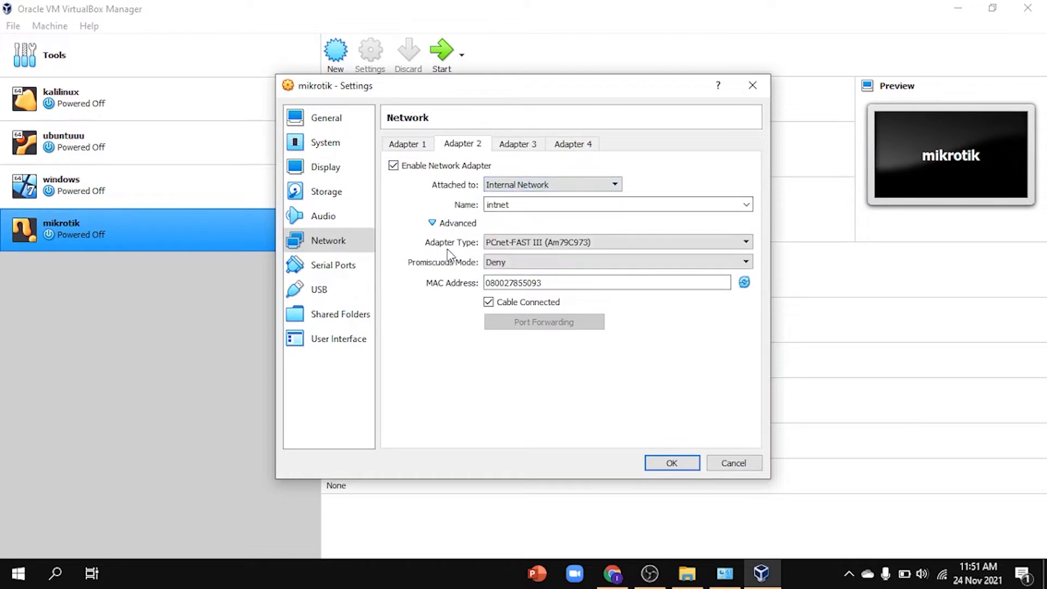
click(497, 263)
click(532, 294)
Step: Enable Adapter 3 on internal network intnet2 with promiscuous mode Allow All
click(512, 145)
click(404, 166)
click(542, 186)
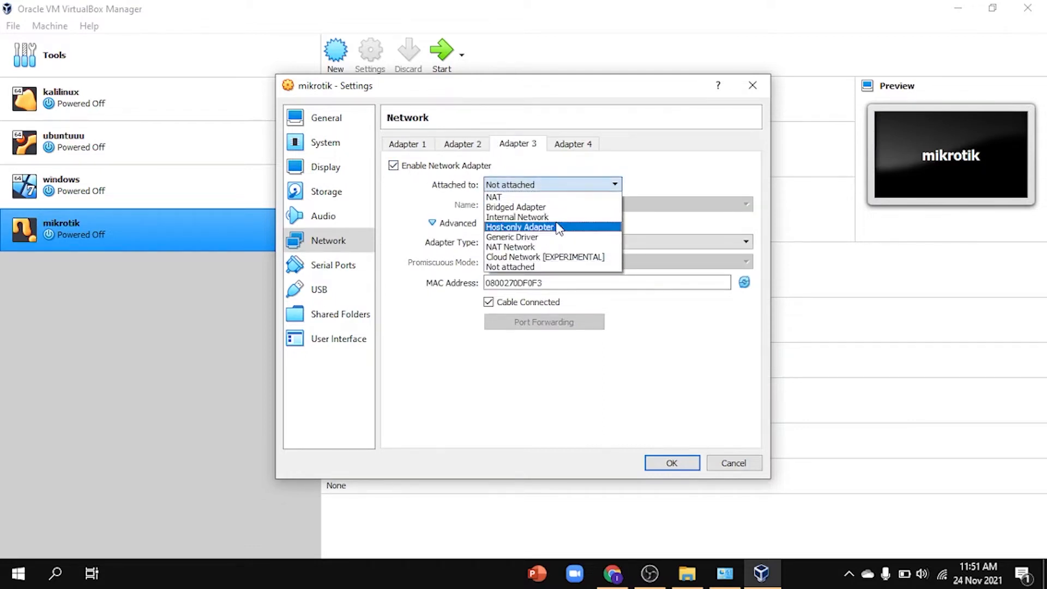
click(555, 217)
click(549, 204)
text(2)
click(535, 263)
click(537, 294)
click(463, 144)
click(516, 144)
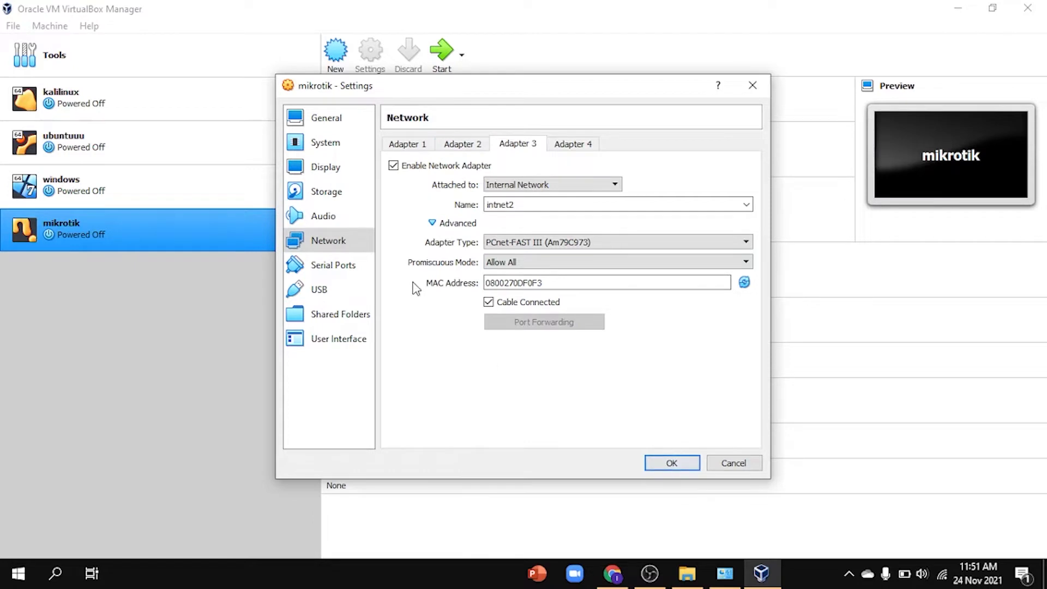
Step: Load mikrotik-6.49.1.iso into the empty optical drive and save the settings
click(328, 191)
click(415, 197)
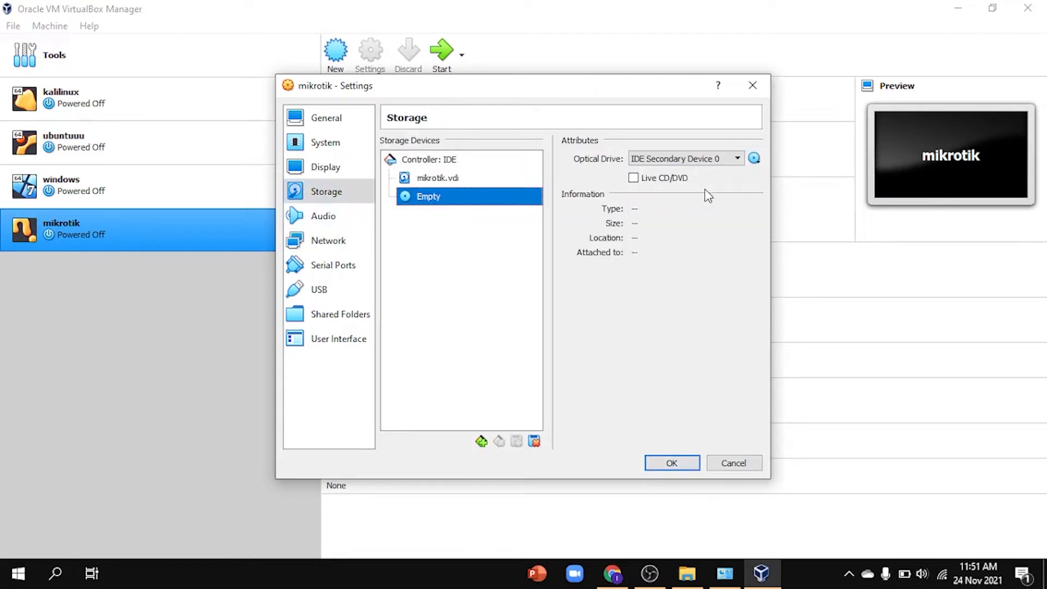
click(754, 158)
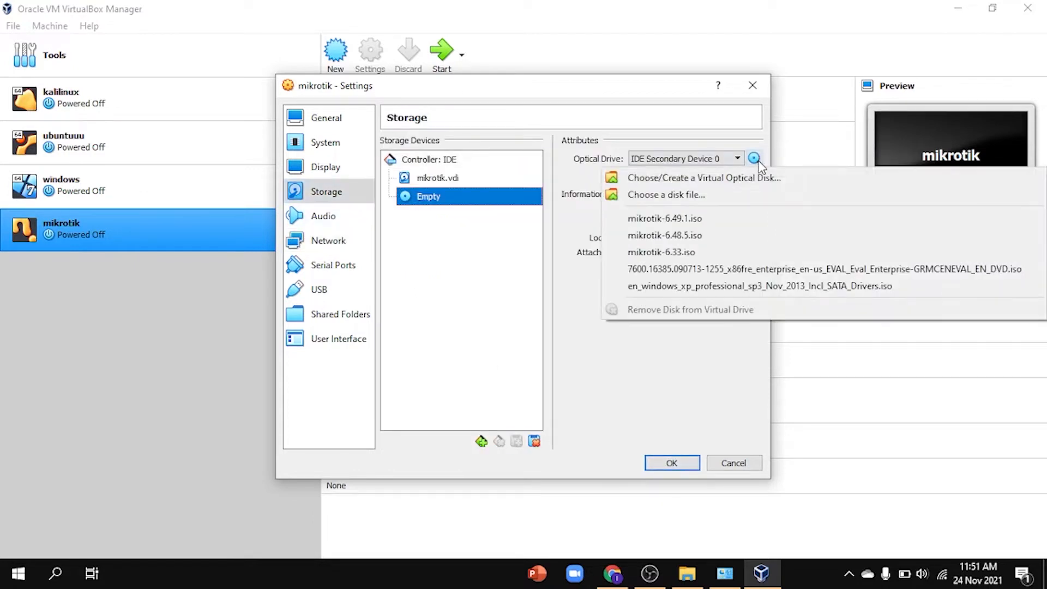
click(754, 216)
click(672, 462)
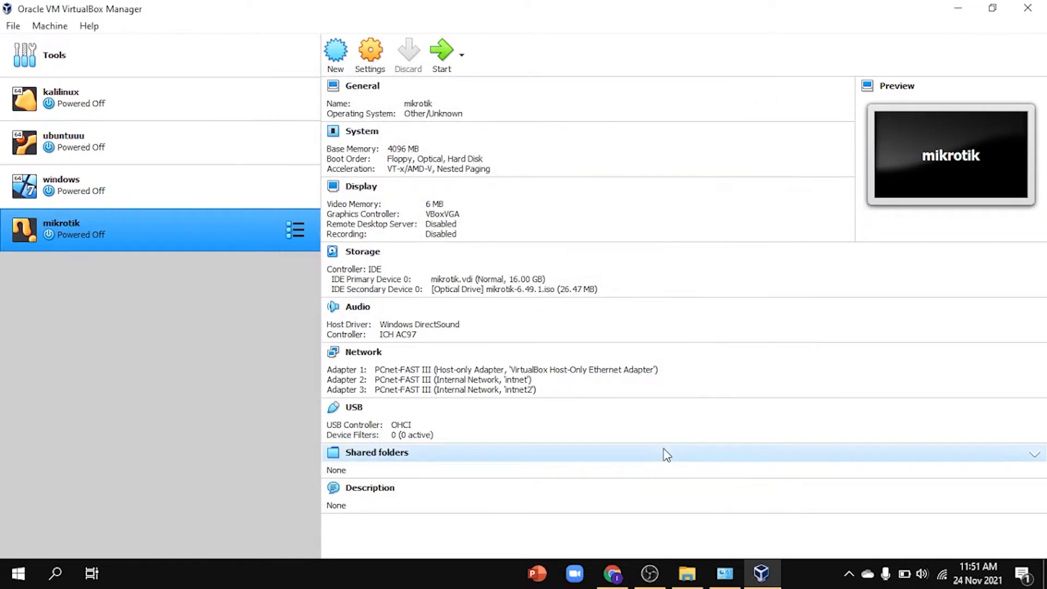
Step: Boot the mikrotik VM, dismiss the auto-capture notice, and maximize its window
click(441, 53)
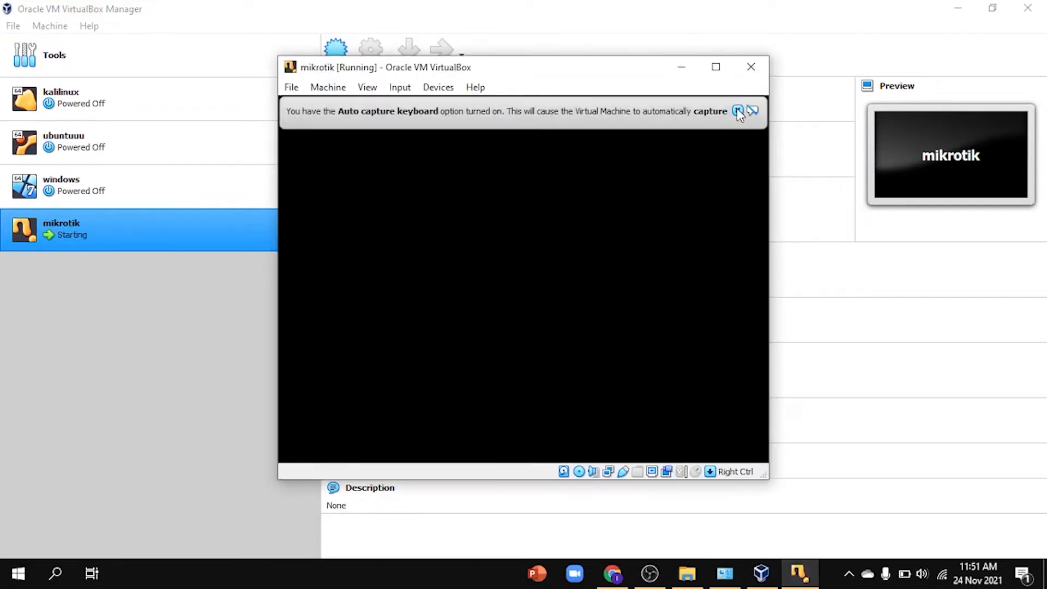
click(739, 111)
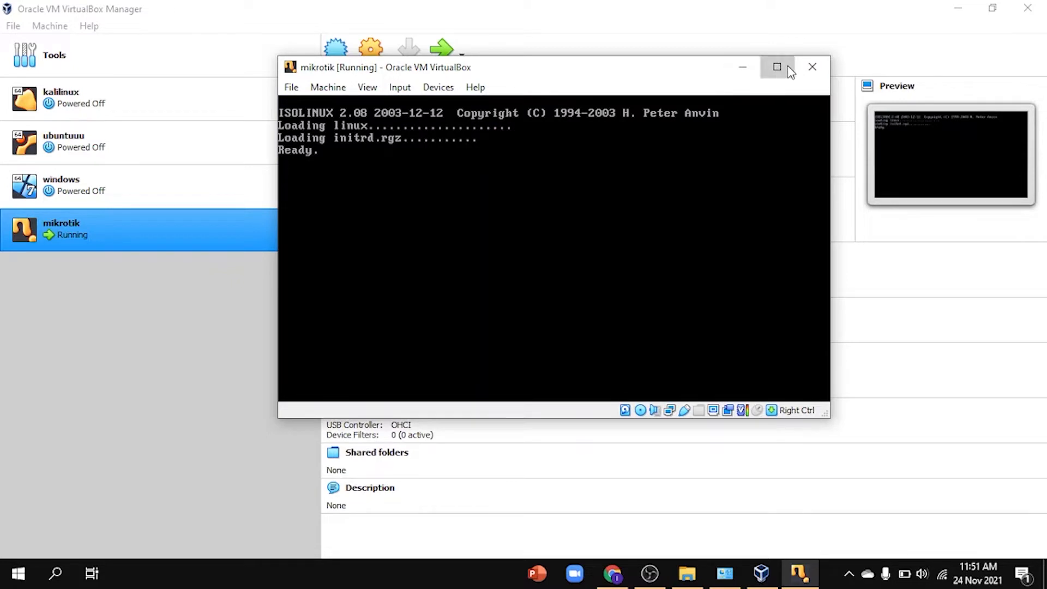
click(777, 67)
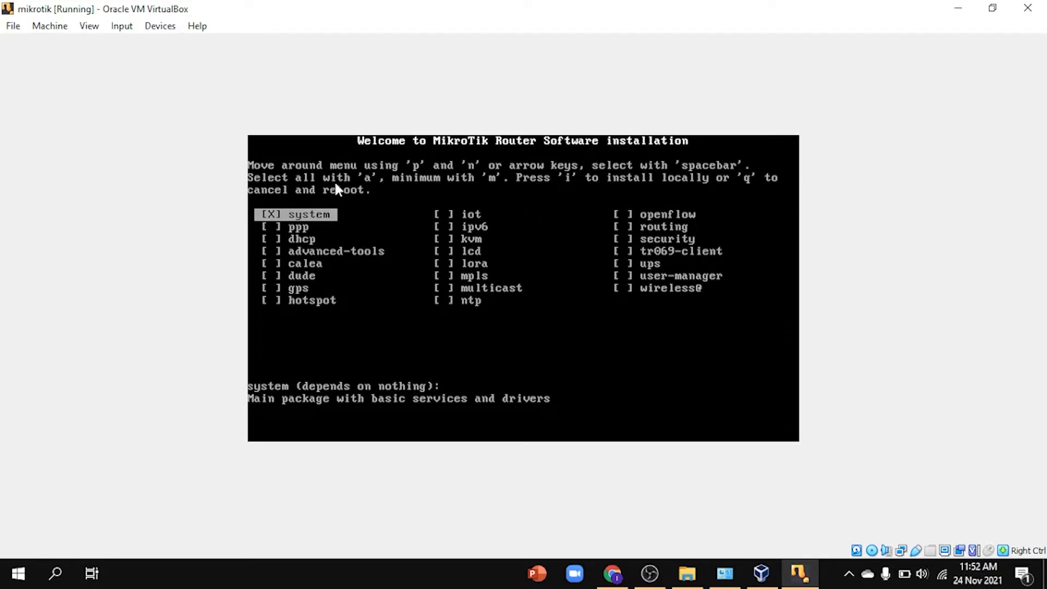
Step: Select all RouterOS packages, install them, keep the old configuration, and confirm the disk erase
key(a)
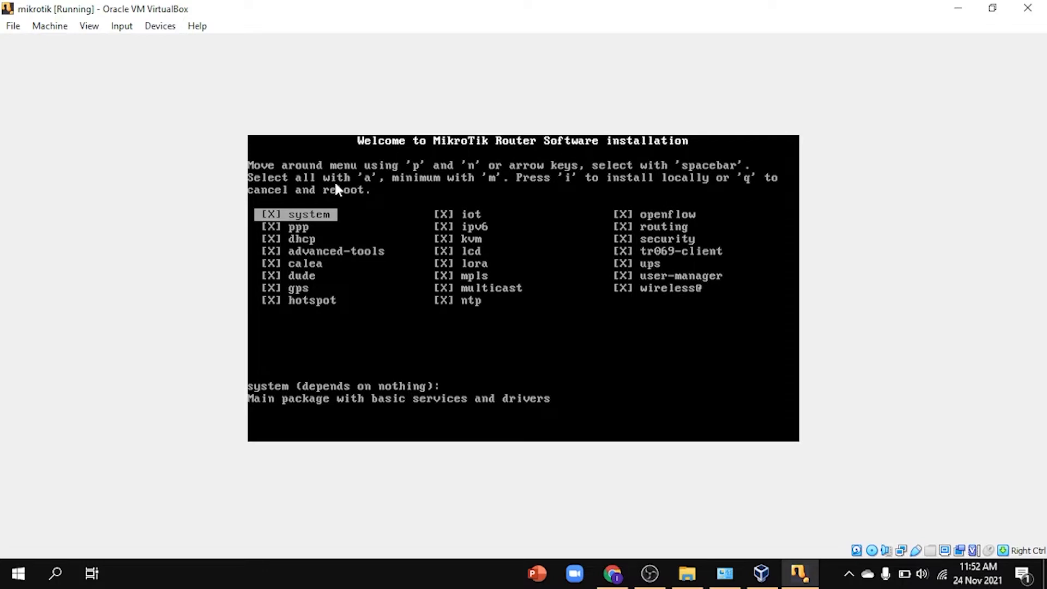
key(i)
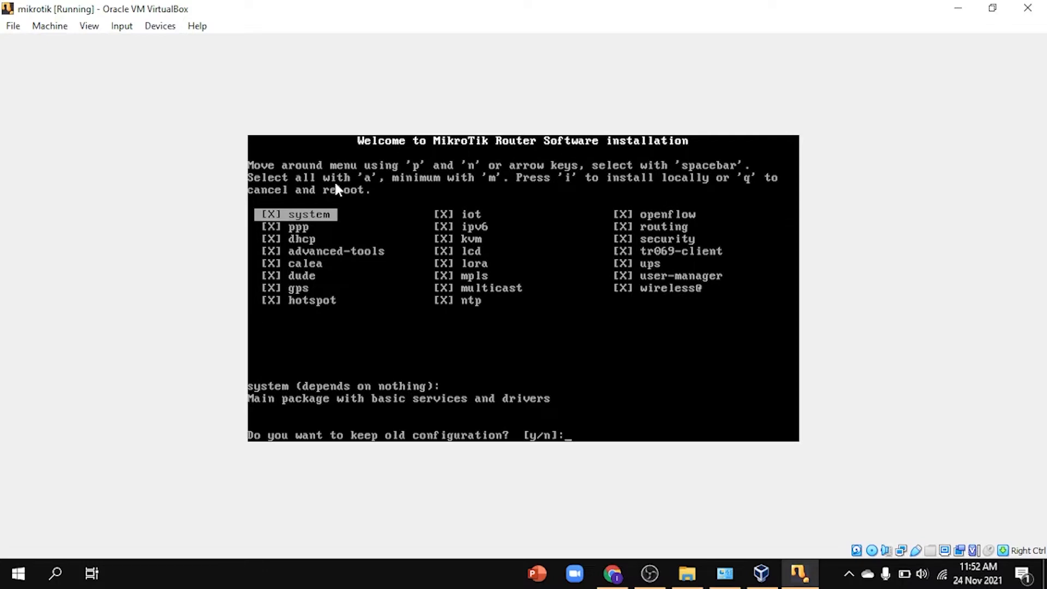
key(y)
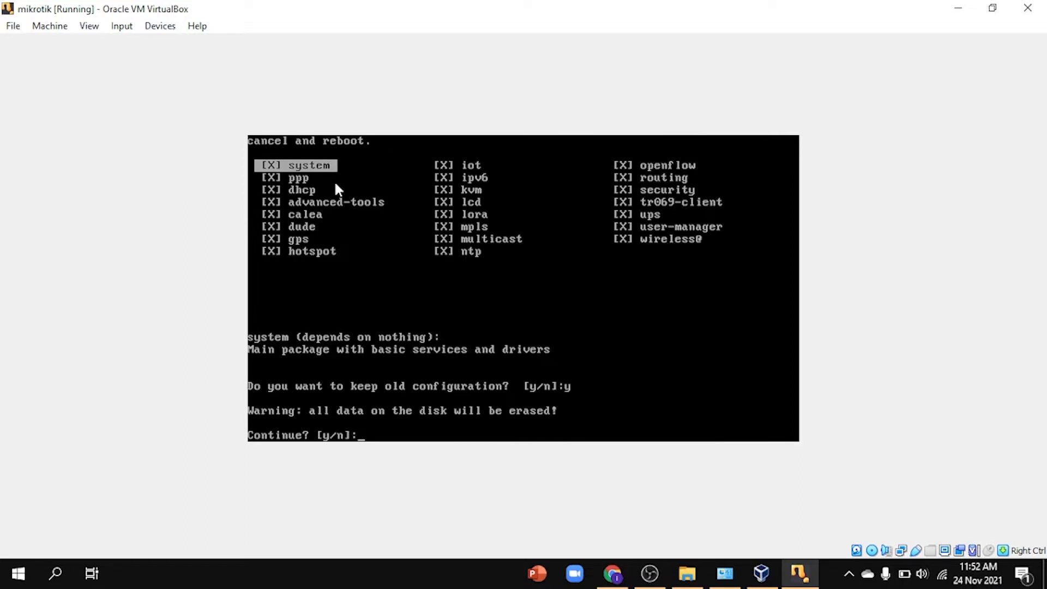
key(y)
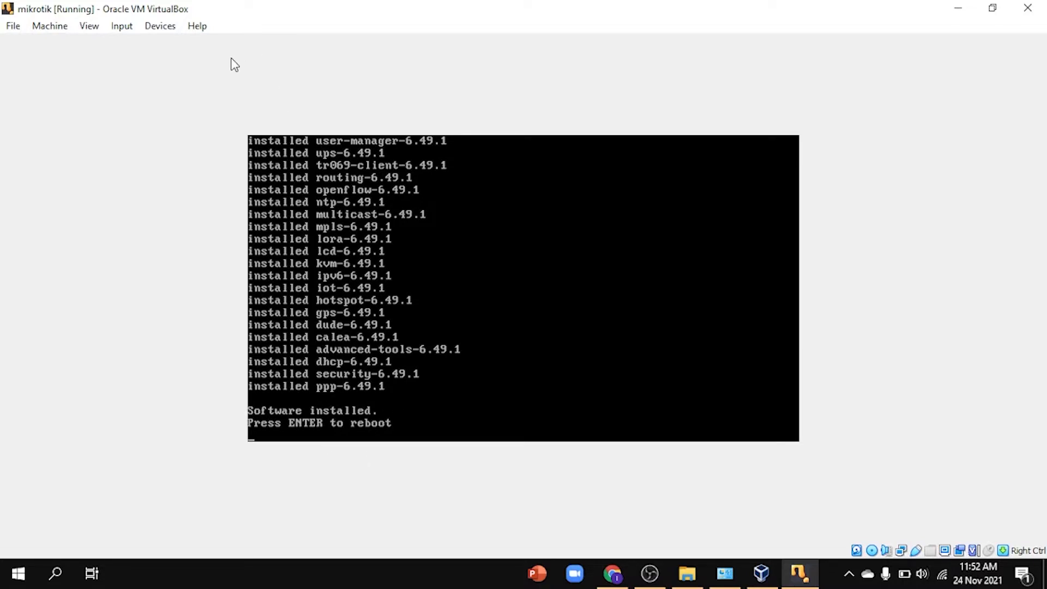
Step: Force-unmount the MikroTik install ISO from the optical drive and reboot the router
click(174, 28)
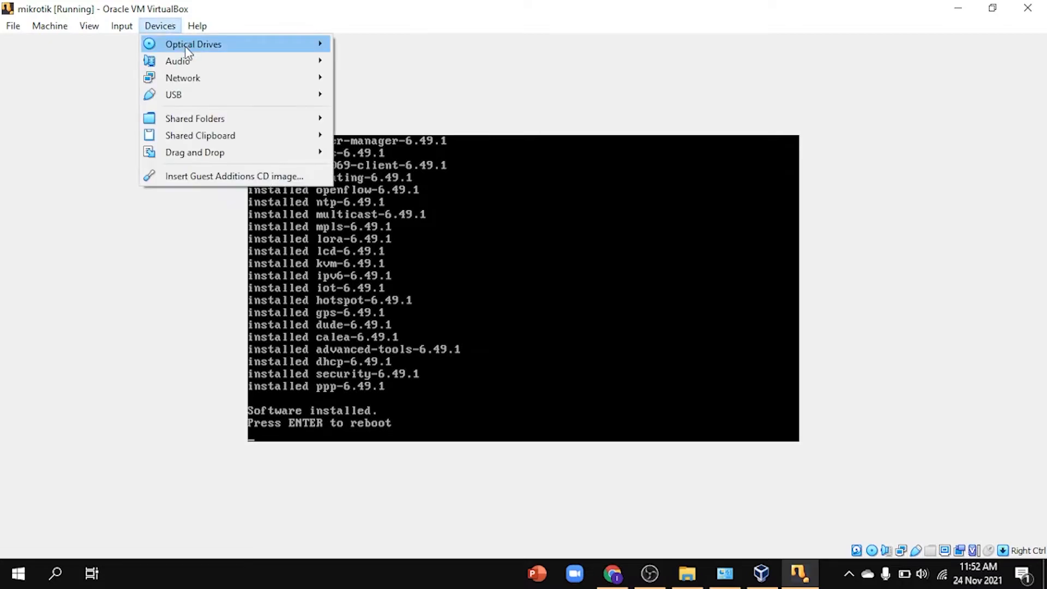
mouse_move(187, 51)
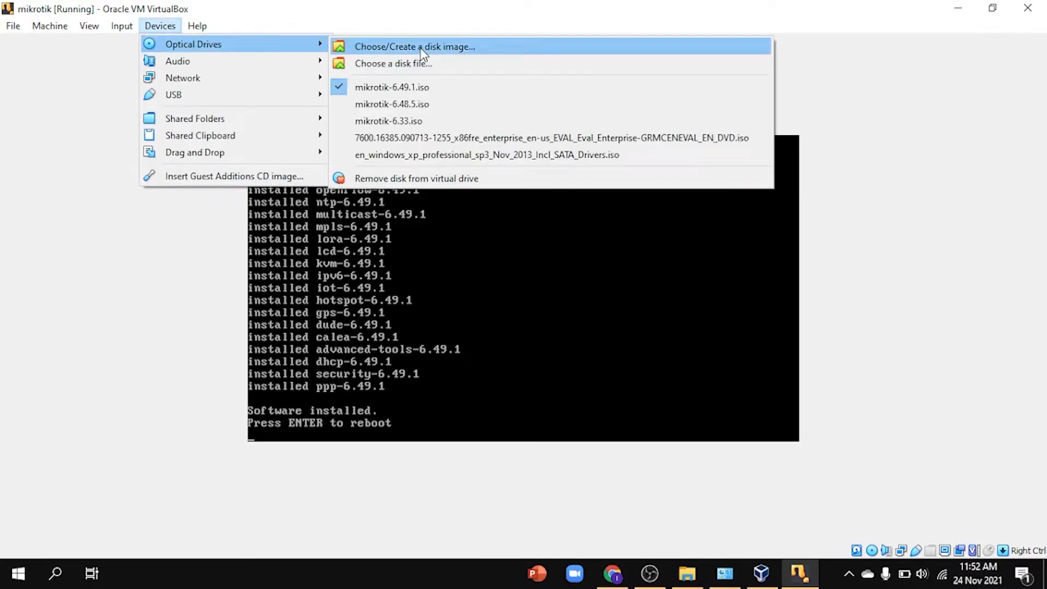
click(164, 27)
click(163, 27)
mouse_move(202, 48)
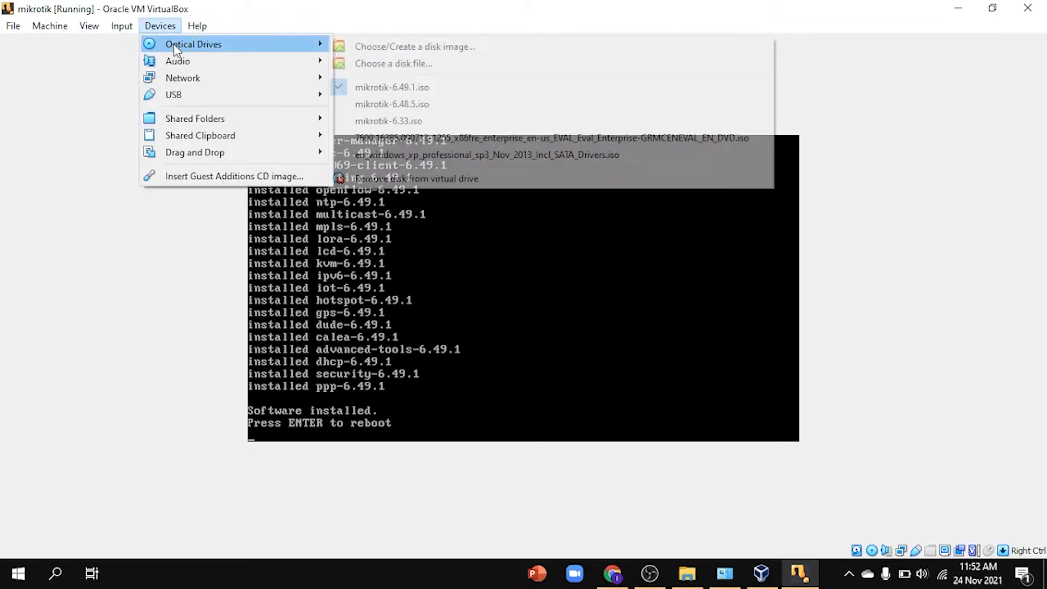
click(410, 178)
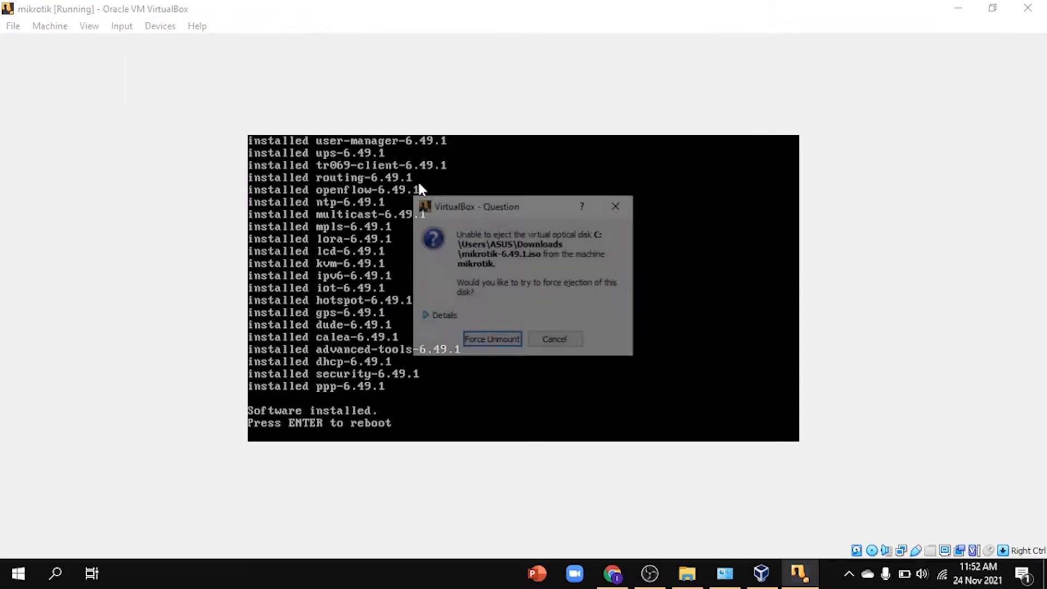
click(502, 340)
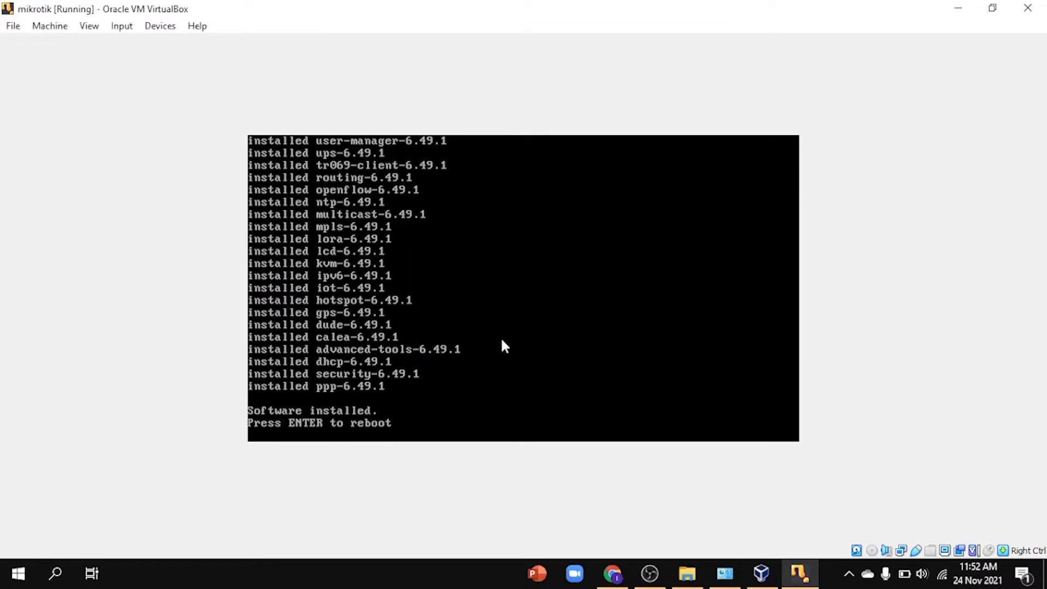
key(Return)
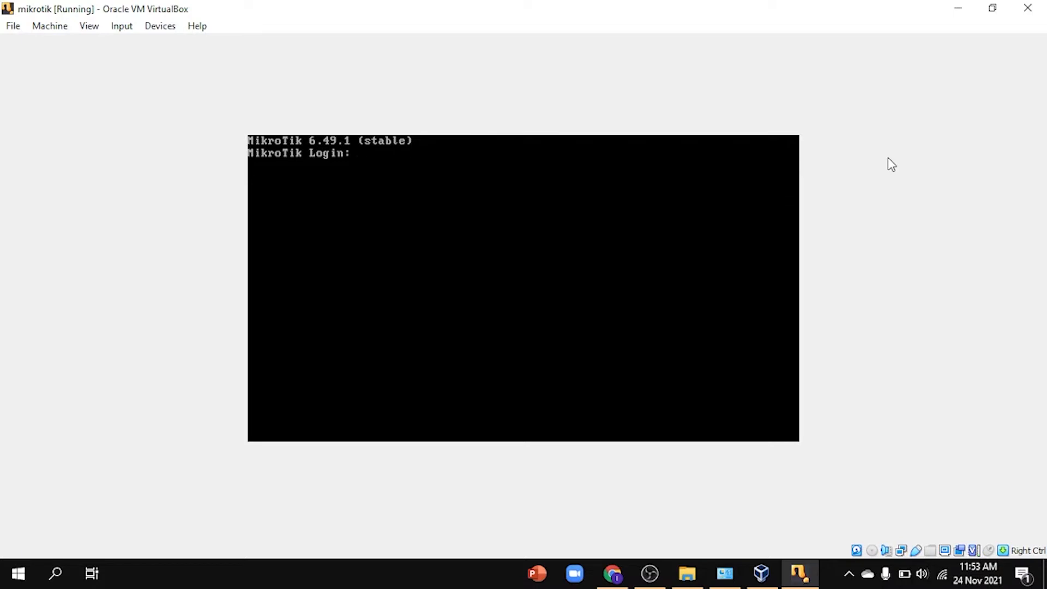
Step: Log in as admin with a blank password and read through the software license
text(admin)
key(Return)
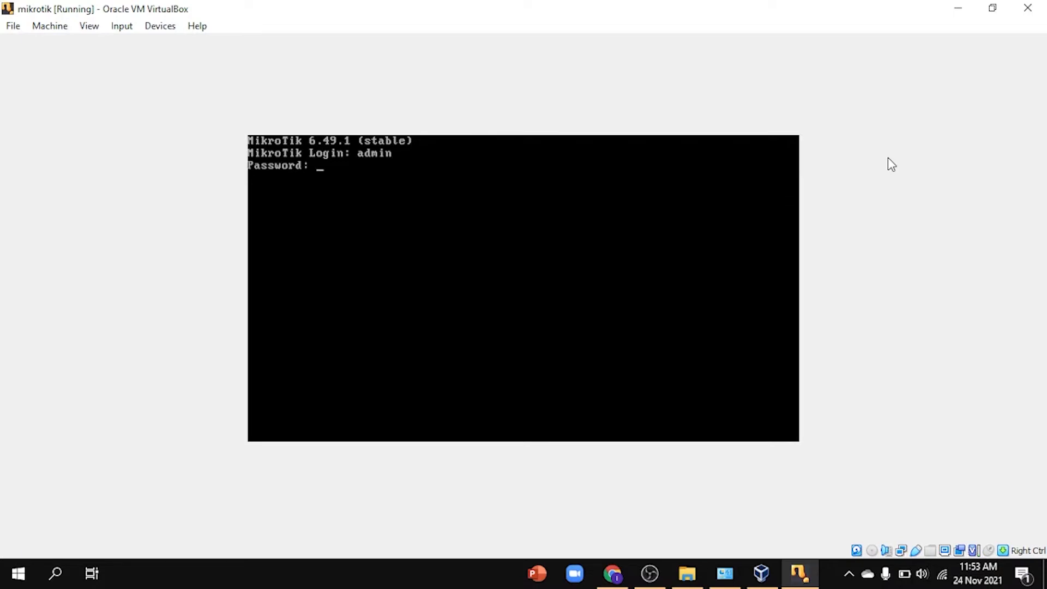
key(Return)
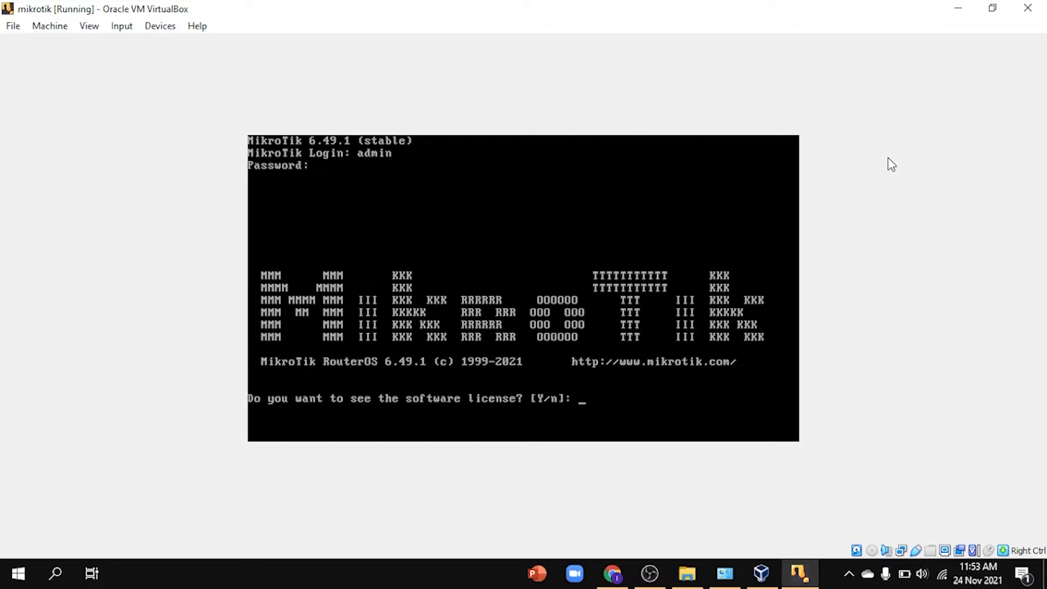
text(y)
key(Return)
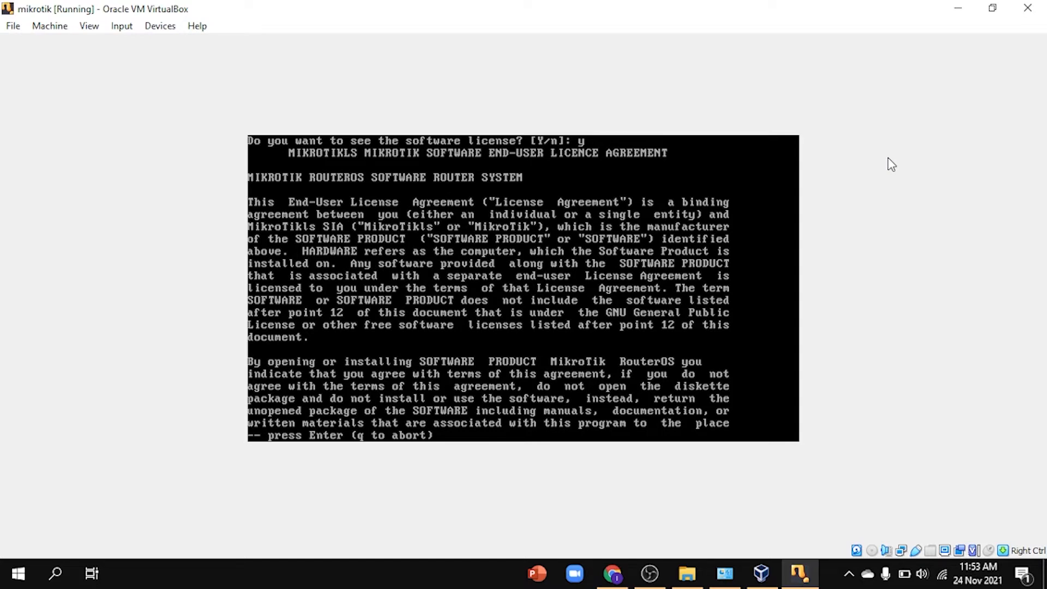
key(Return)
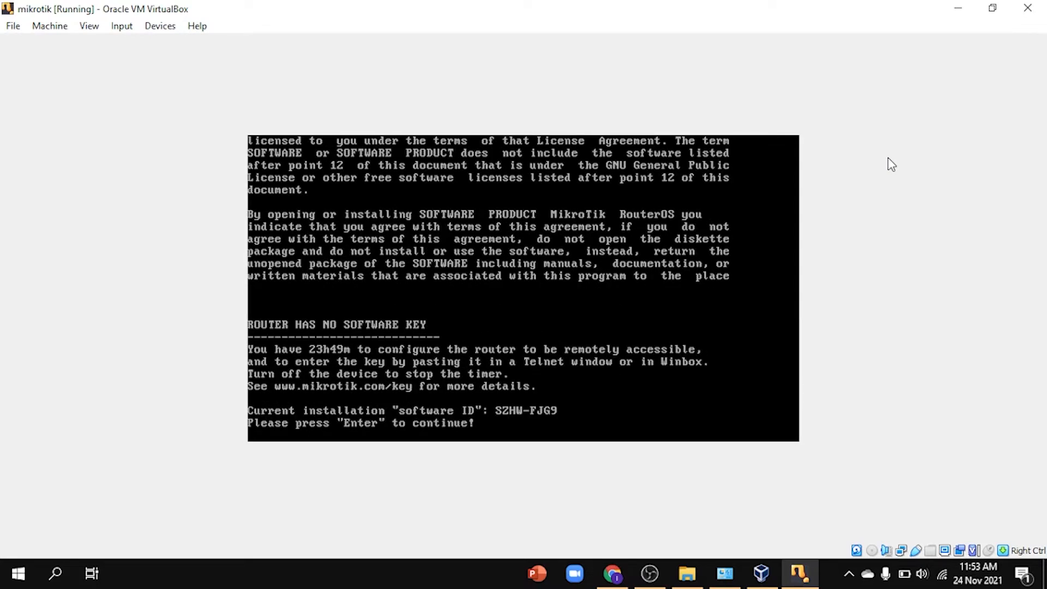
key(Return)
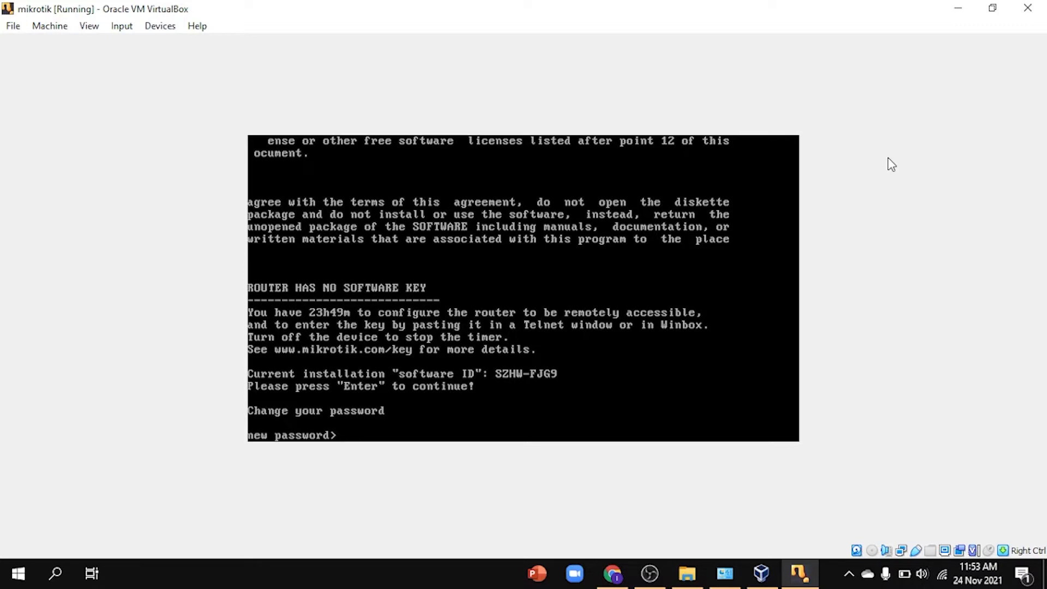
Step: Set and confirm a new admin password, then list interfaces with interface print
text(admin)
key(Return)
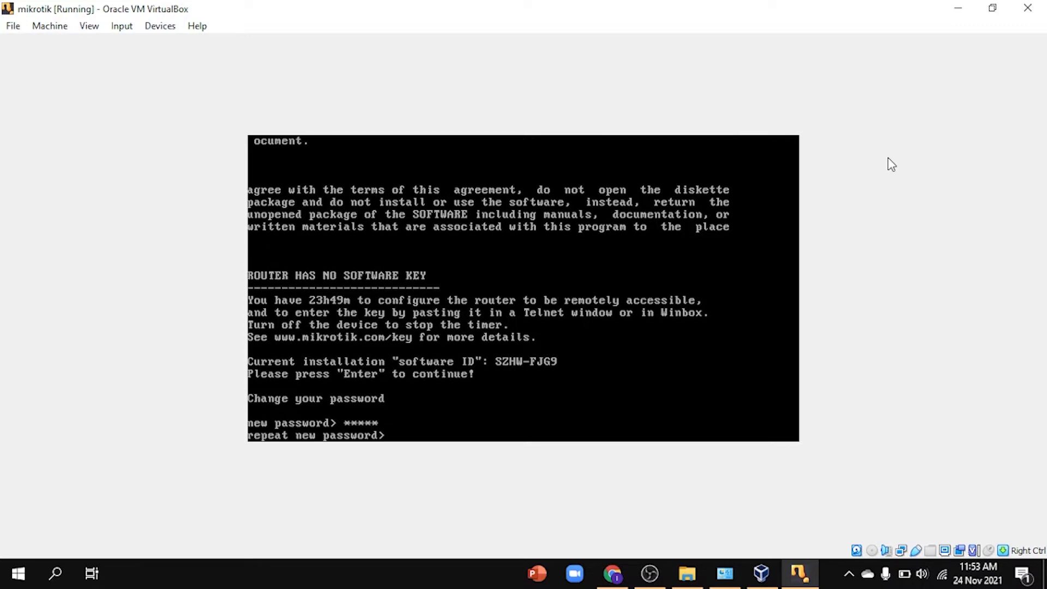
text(admin)
key(Return)
text(inter)
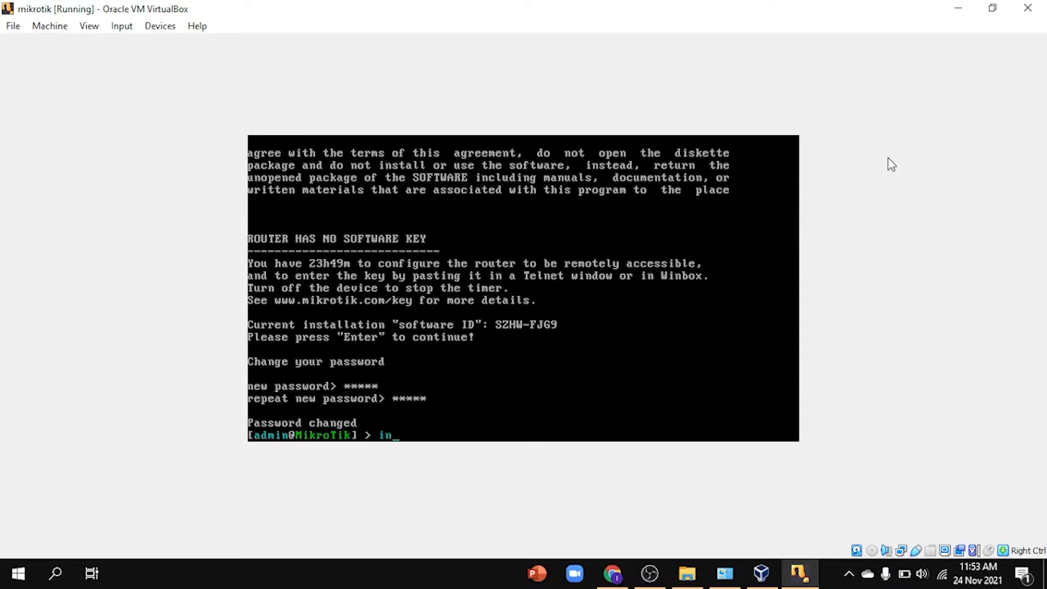
text(face print)
key(Return)
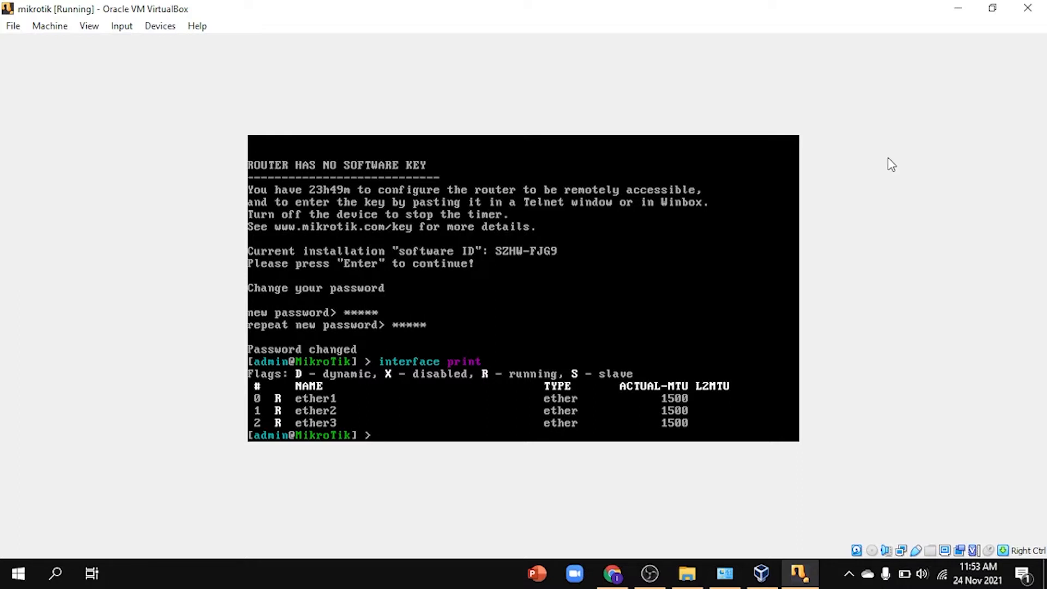
Step: Add address 192.168.137.100/24 to interface ether1
text(ip address add ad)
key(Tab)
text(192.168.1371.)
key(BackSpace)
key(BackSpace)
text(.100/24 e)
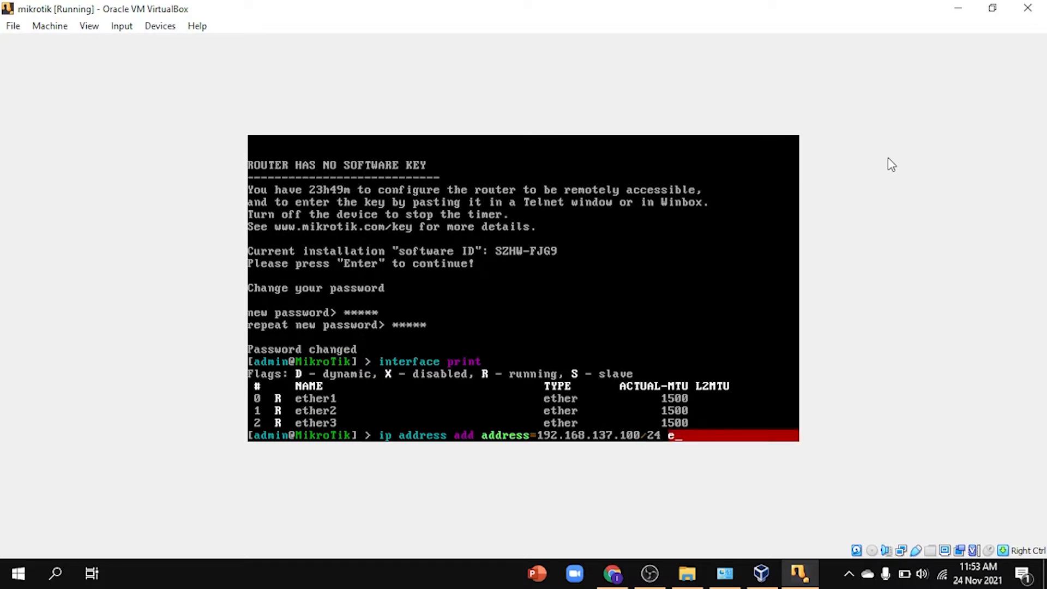
key(BackSpace)
text(interface=ether1)
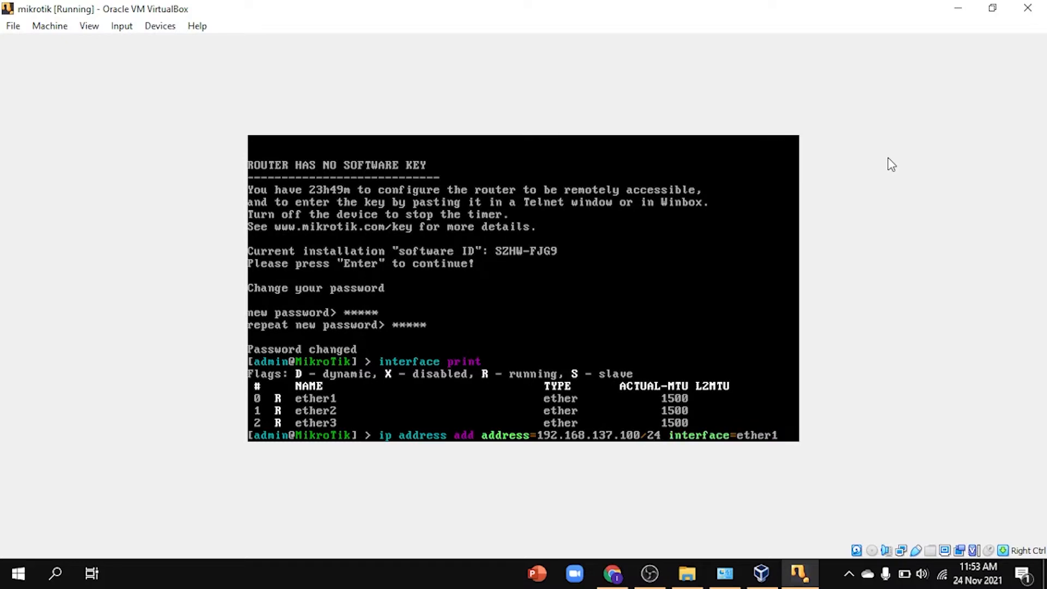
key(Return)
Step: Add a default route with gateway 192.168.137.1
text(ip )
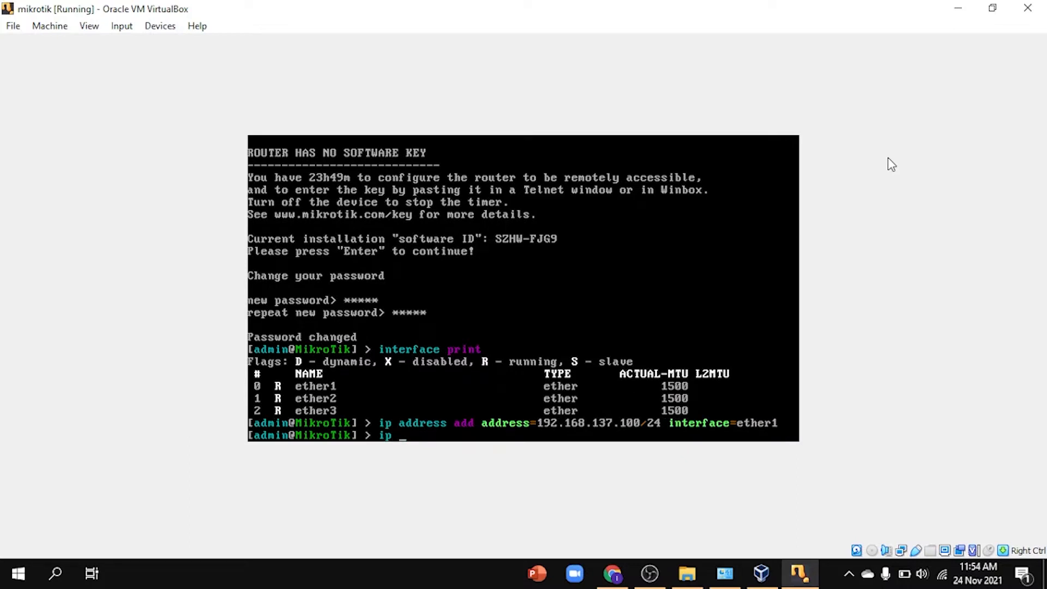
text(route add gateway=)
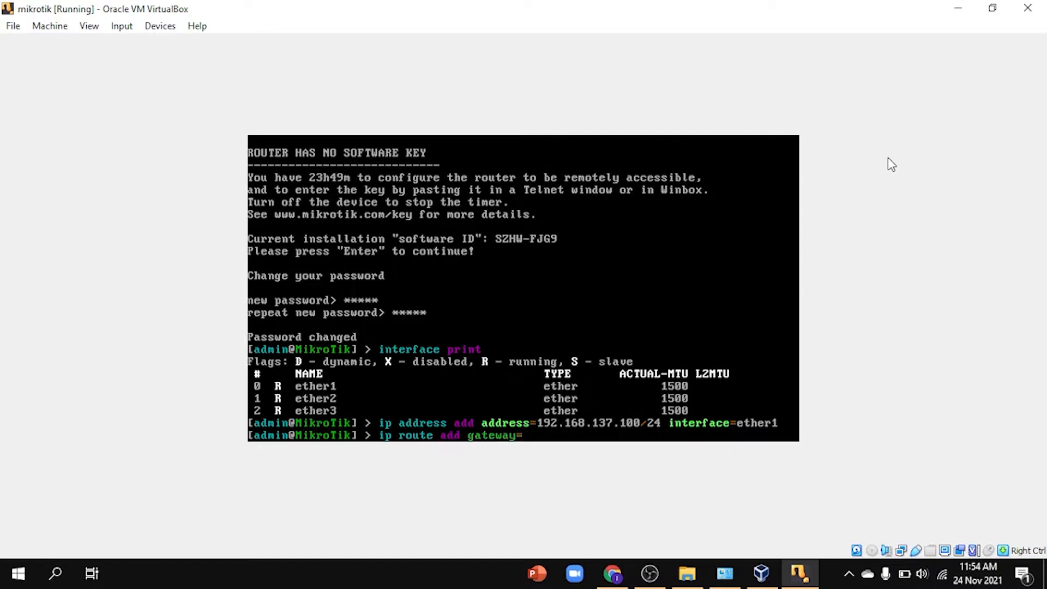
text(102)
key(BackSpace)
key(BackSpace)
text(92.168.137.1)
key(Return)
Step: Set DNS servers 192.168.137.1 and 8.8.8.8 with allow-remote-requests=yes, then begin the masquerade NAT command
text(ip dns set )
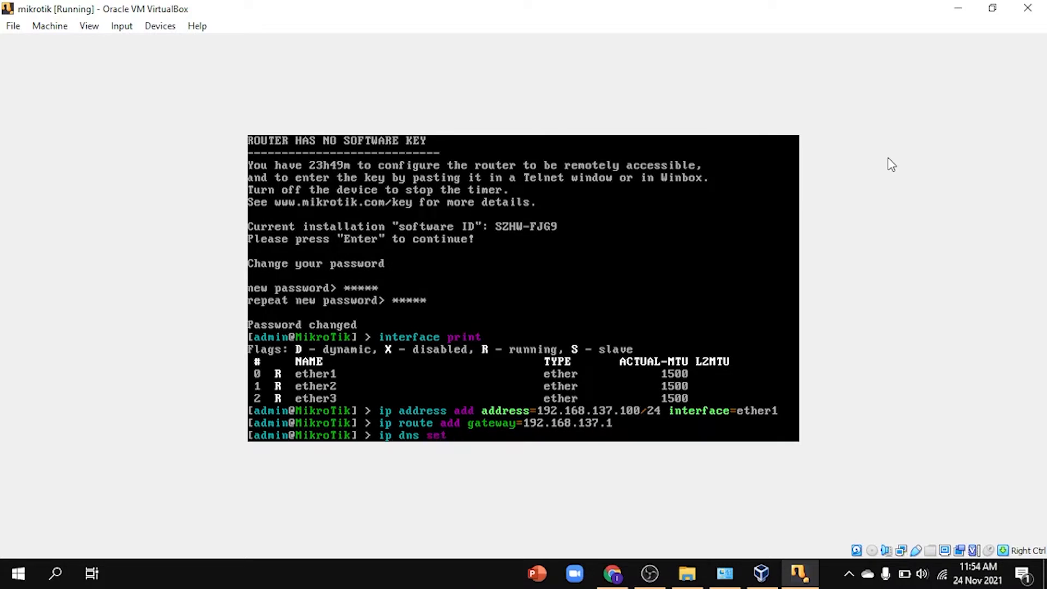
text(servers=192.168.13)
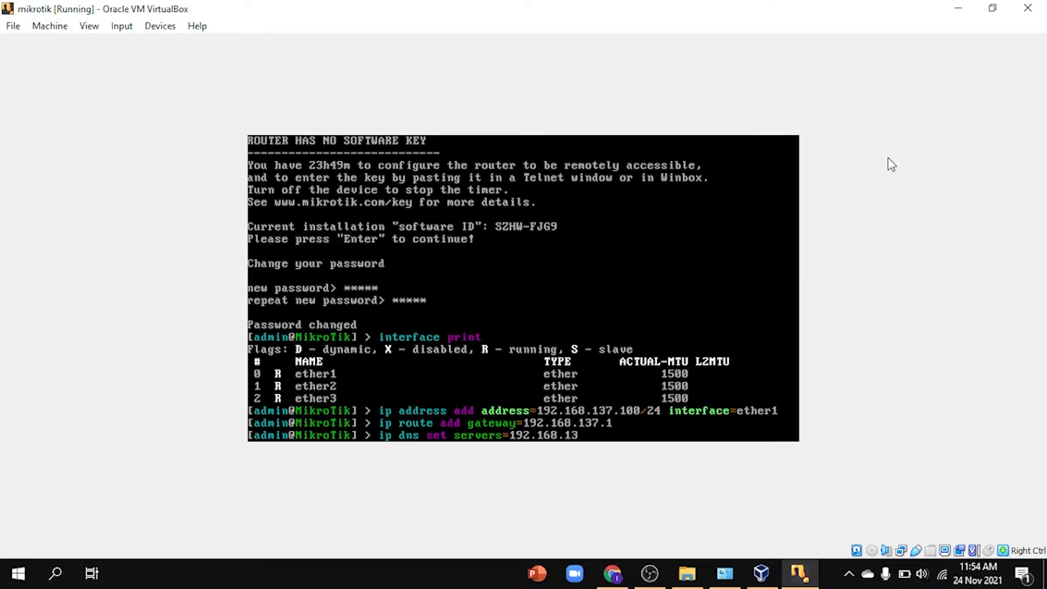
text(7.1,8.8.8.8 al)
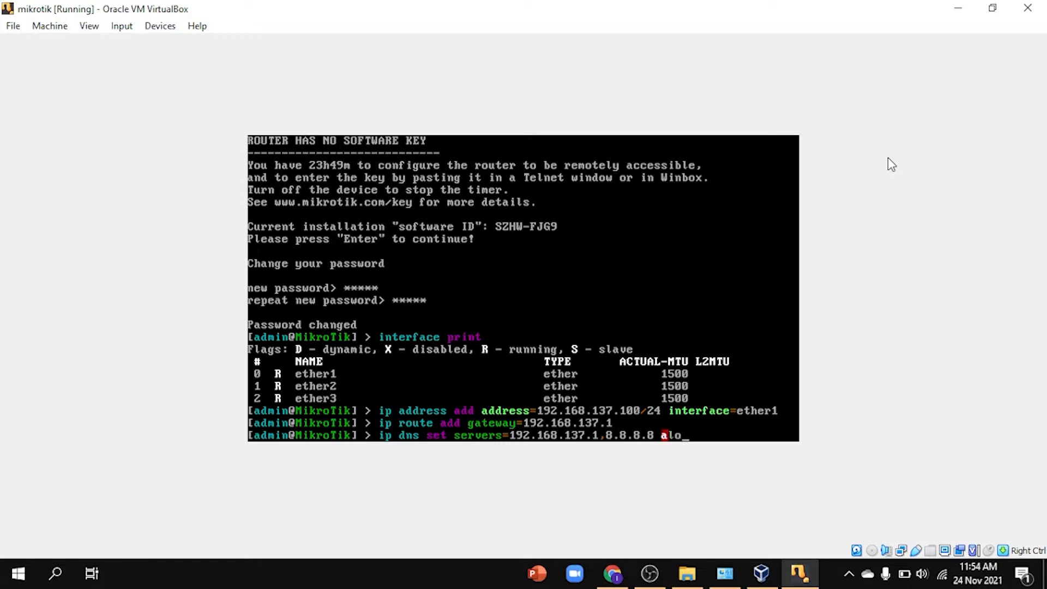
key(Tab)
text(tye)
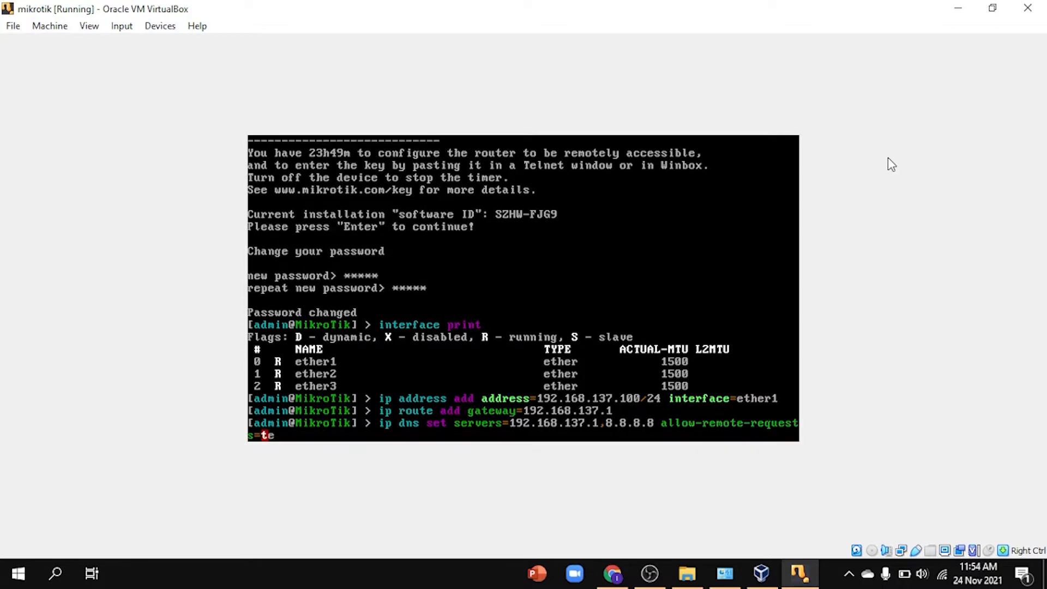
key(BackSpace)
key(BackSpace)
key(BackSpace)
text(yes)
key(Return)
text(ip)
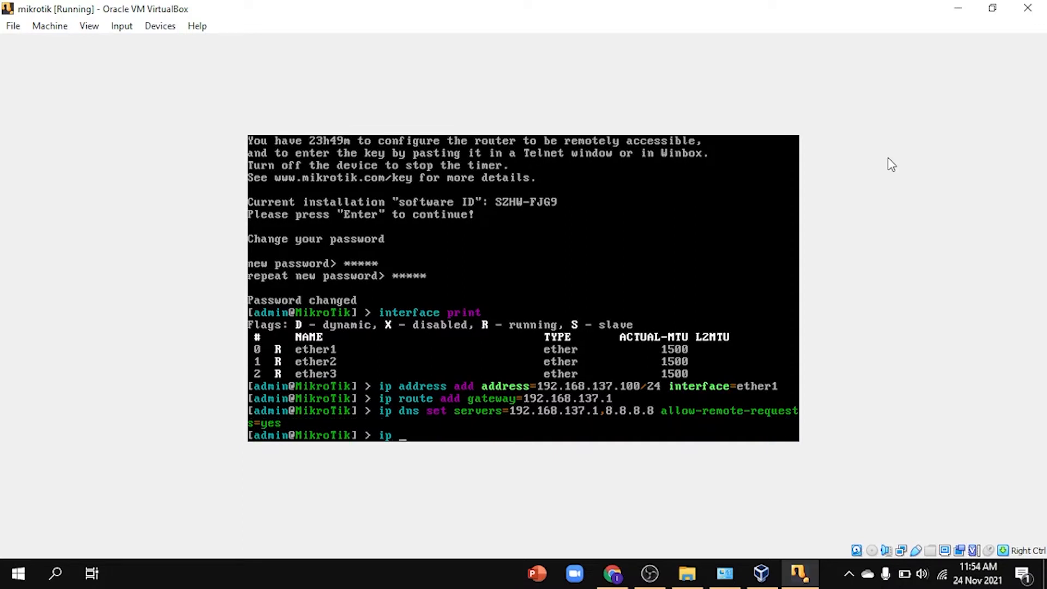
text( firewall nat add)
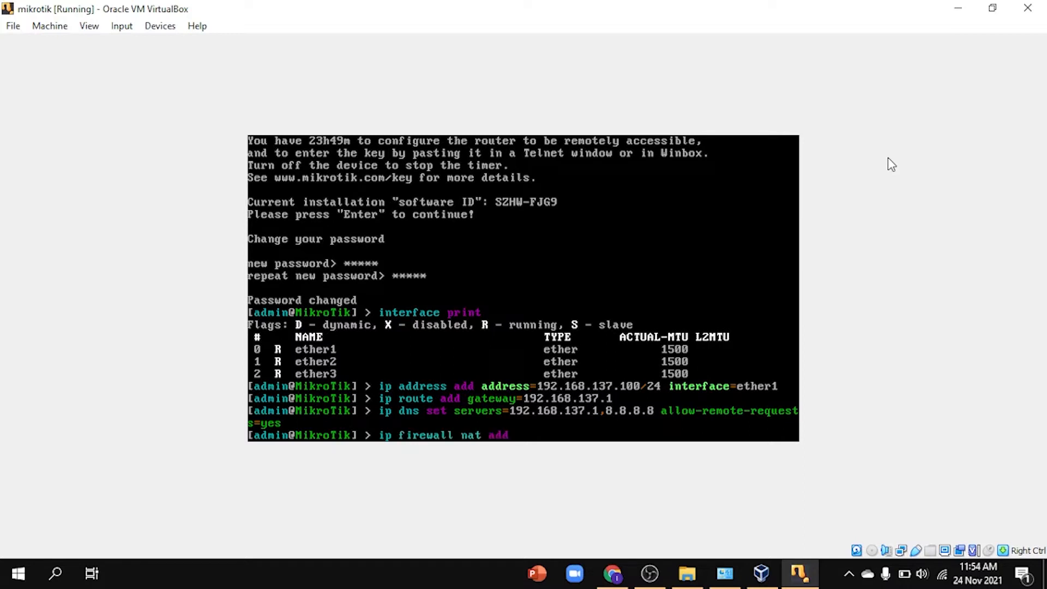
text( chain=srcnat action=mas)
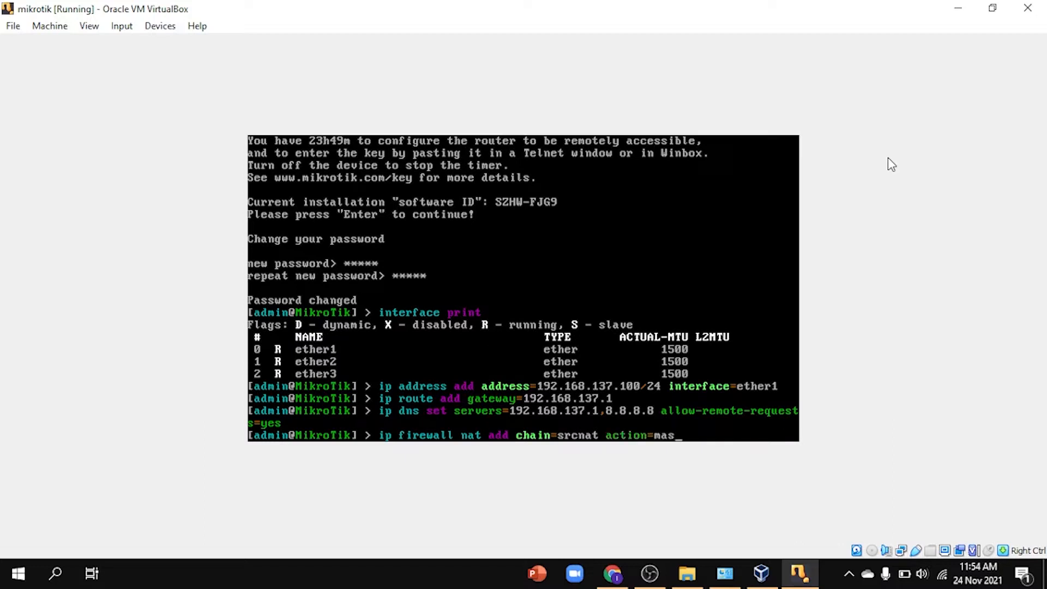
text(querade out-)
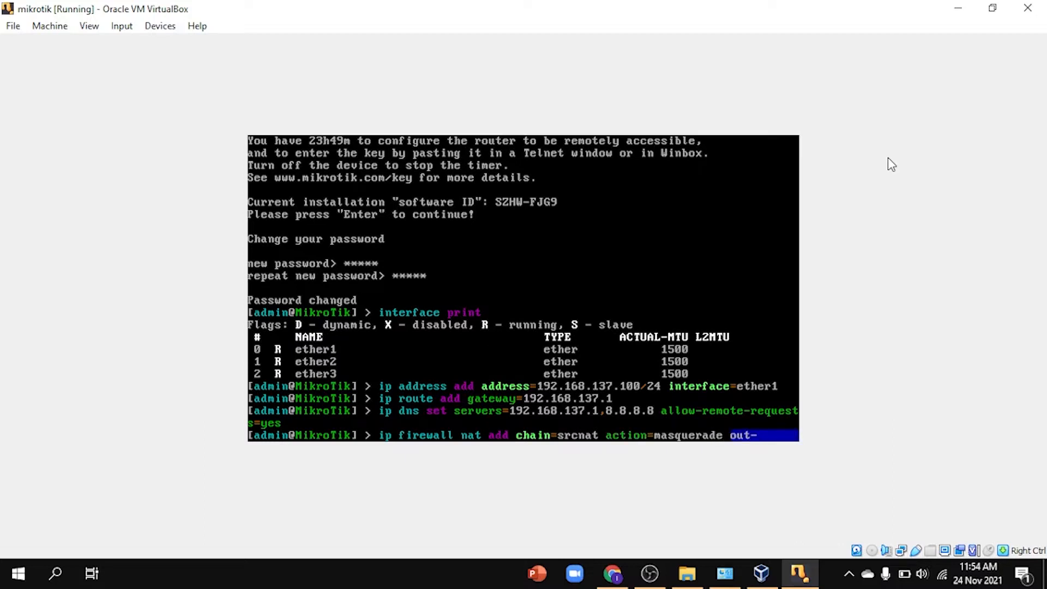
Step: Finish the srcnat masquerade NAT rule with out-interface=ether1
key(Tab)
text(=ether1)
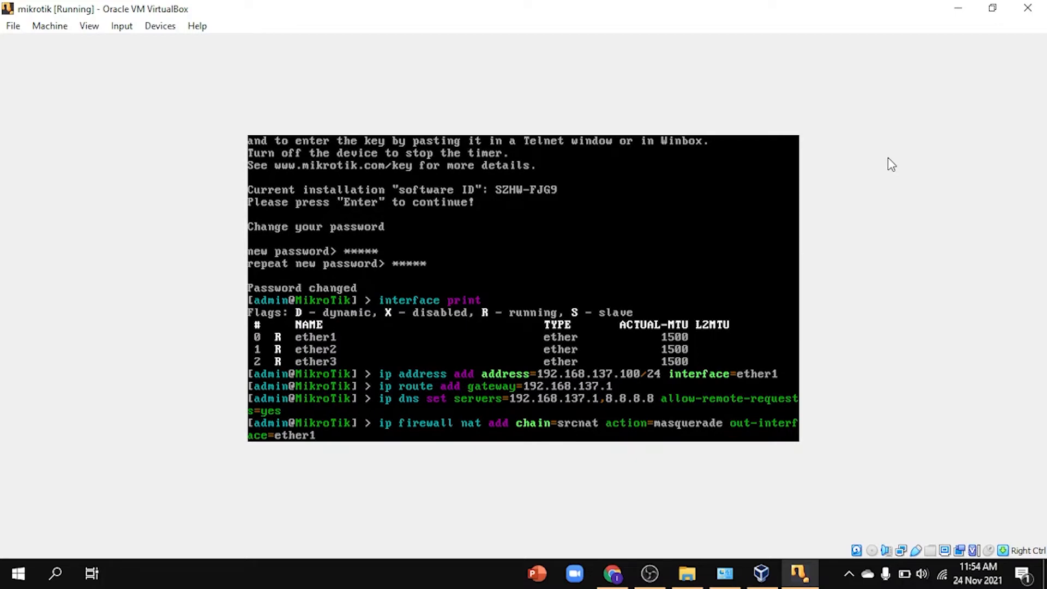
key(Return)
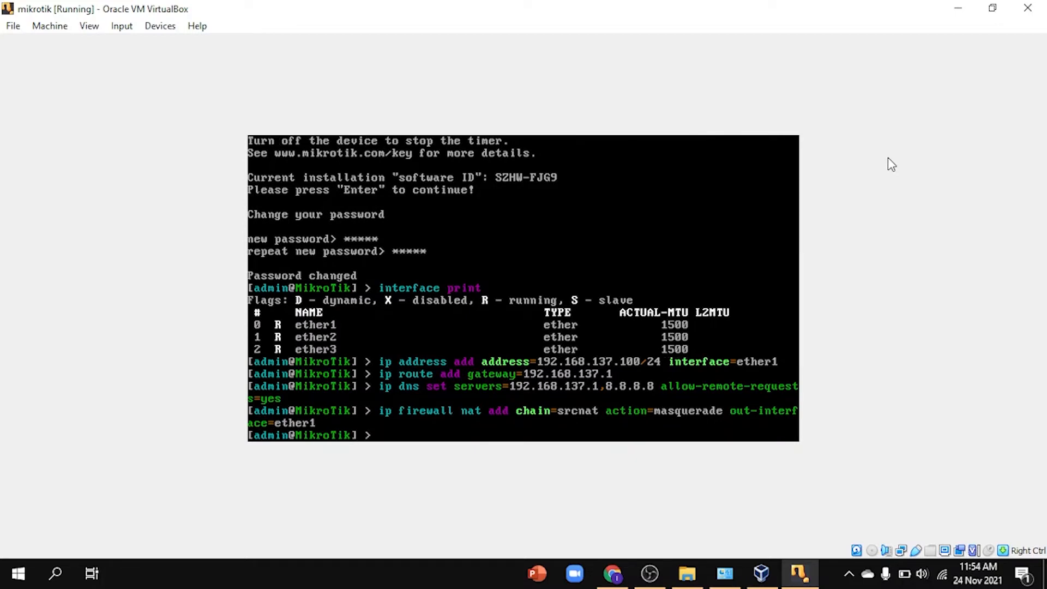
Step: Ping google.com and stop it after three successful replies
text(ping)
text(google.com)
key(Return)
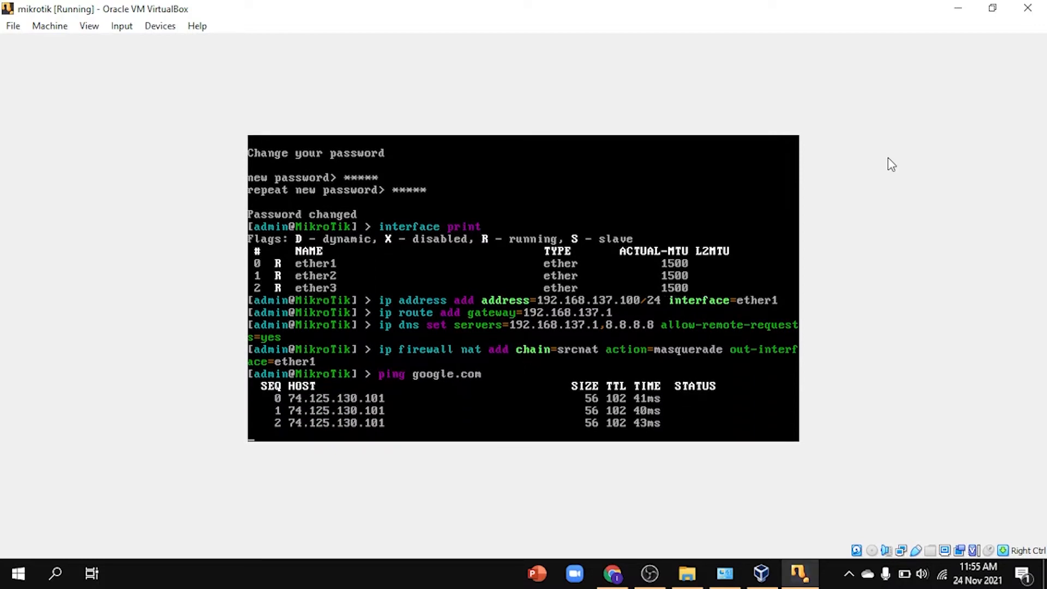
key(ctrl+c)
text(ip)
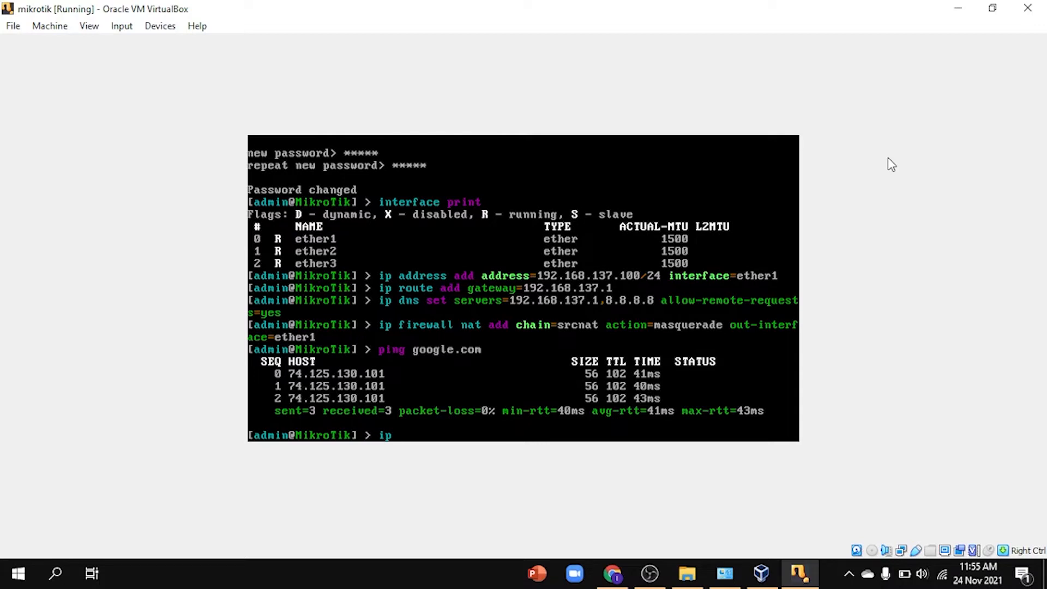
Step: Add the address 192.168.68.1/24 to the router's ether2 interface
text(address add address=)
text(19)
key(BackSpace)
text(92.)
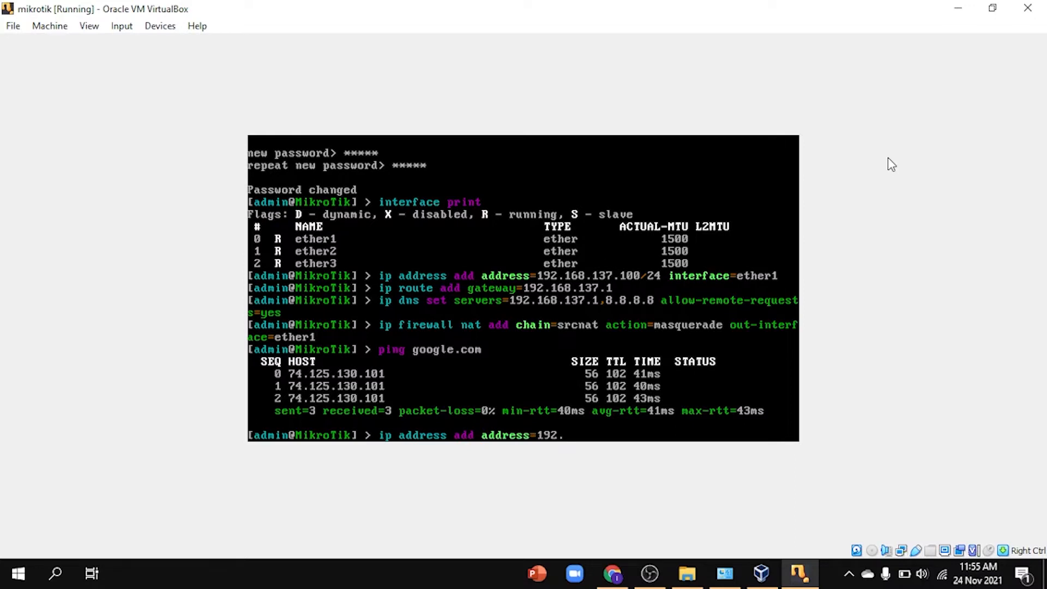
text(168.68.1/24 in)
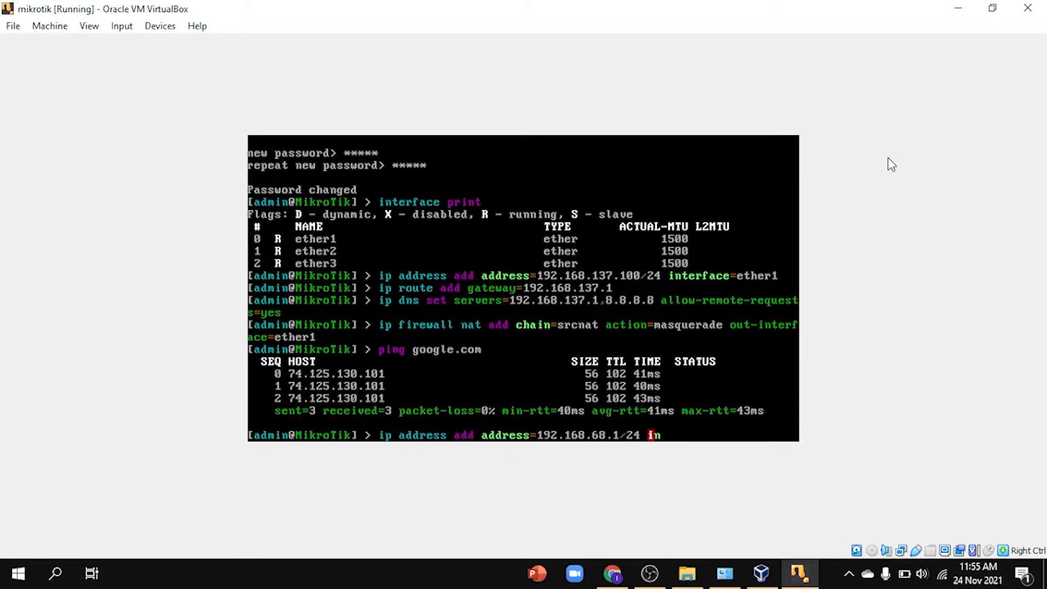
text(terface=ether2)
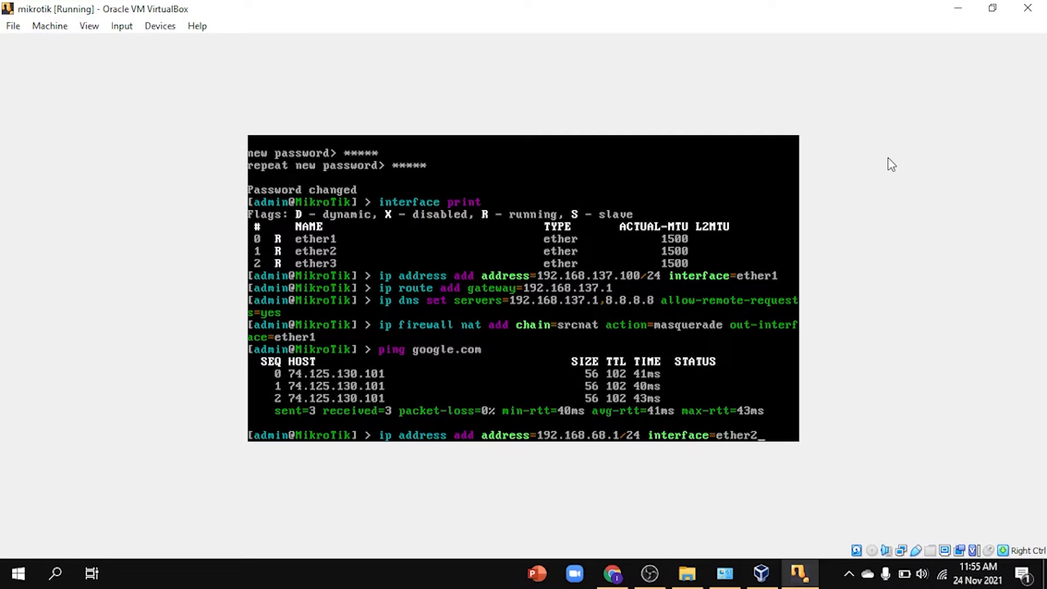
key(Return)
Step: Add 192.168.23.1/24 to ether3 and ping google.com to confirm connectivity
text(ip ad)
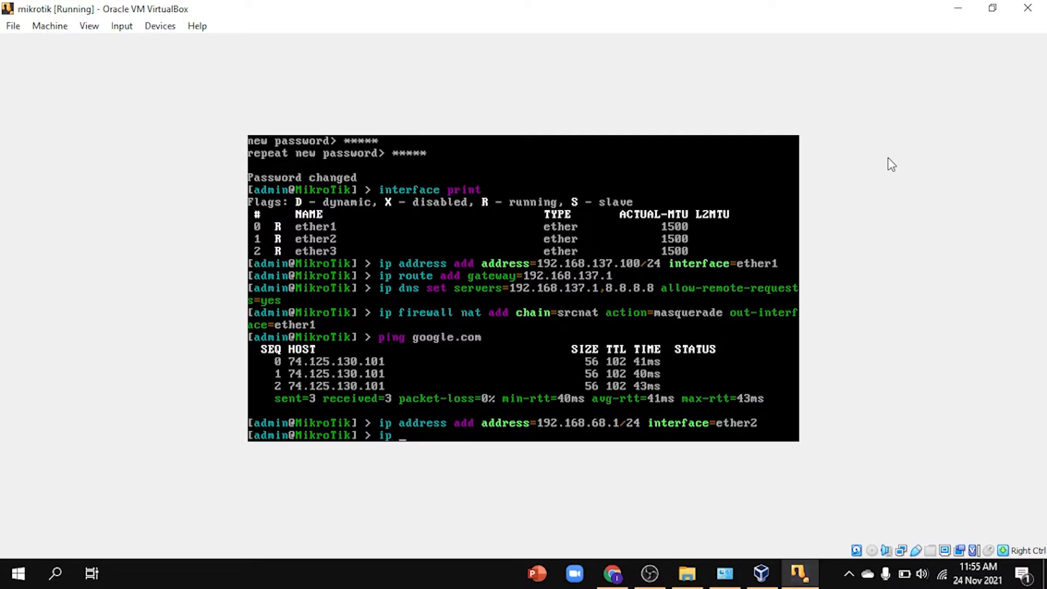
text(dress add address=)
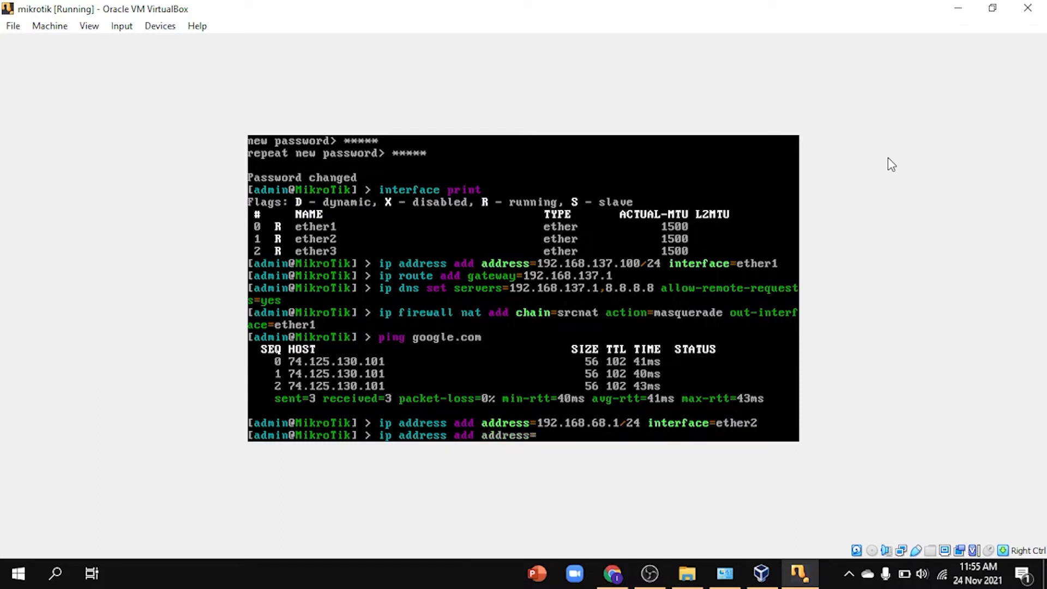
text(192.168.23)
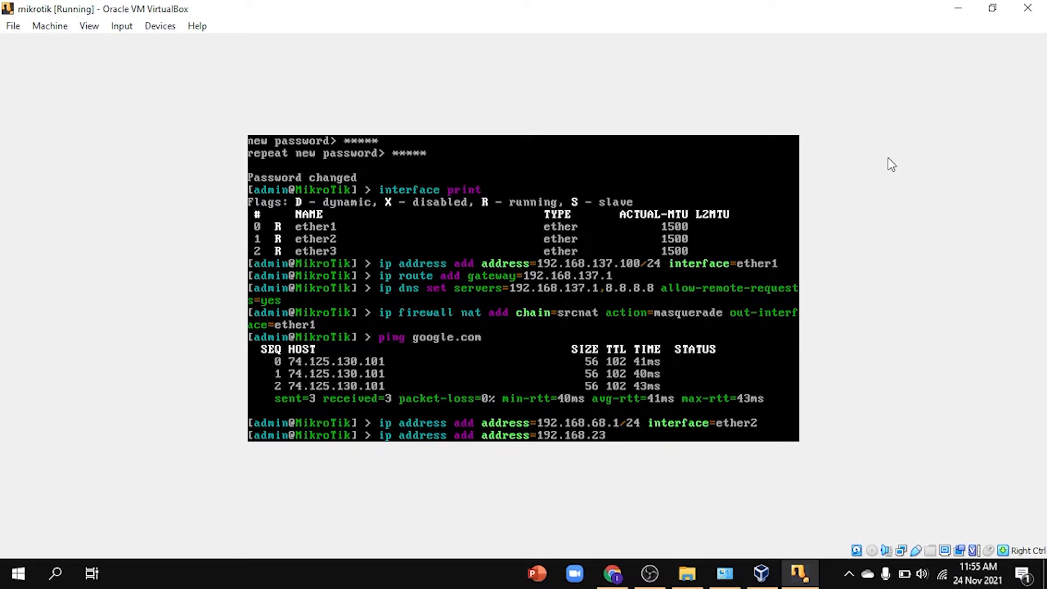
text(.1/24 interface=ether)
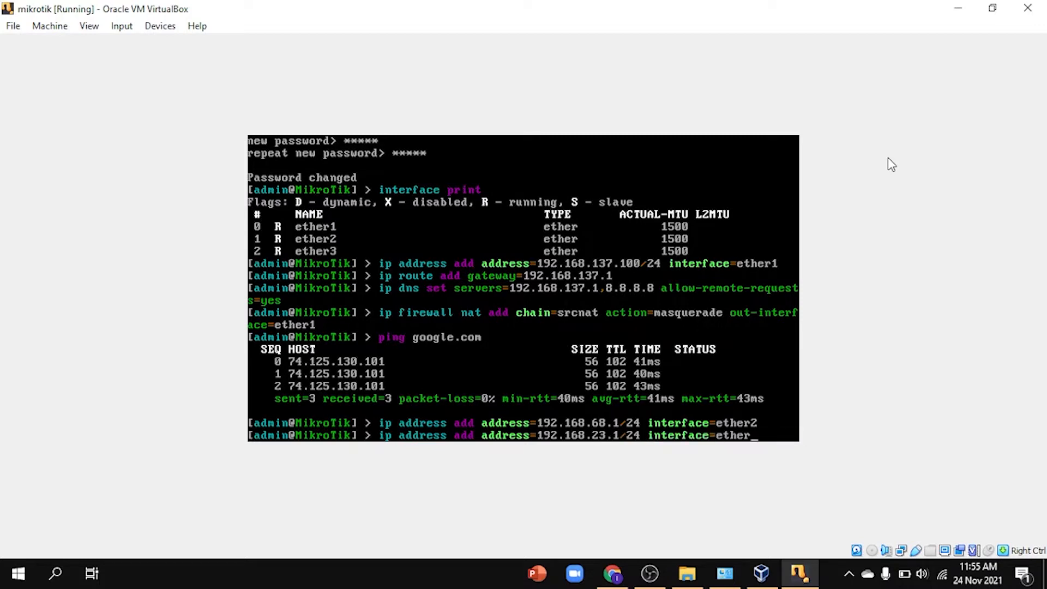
text(3)
key(Return)
text(ping google.com)
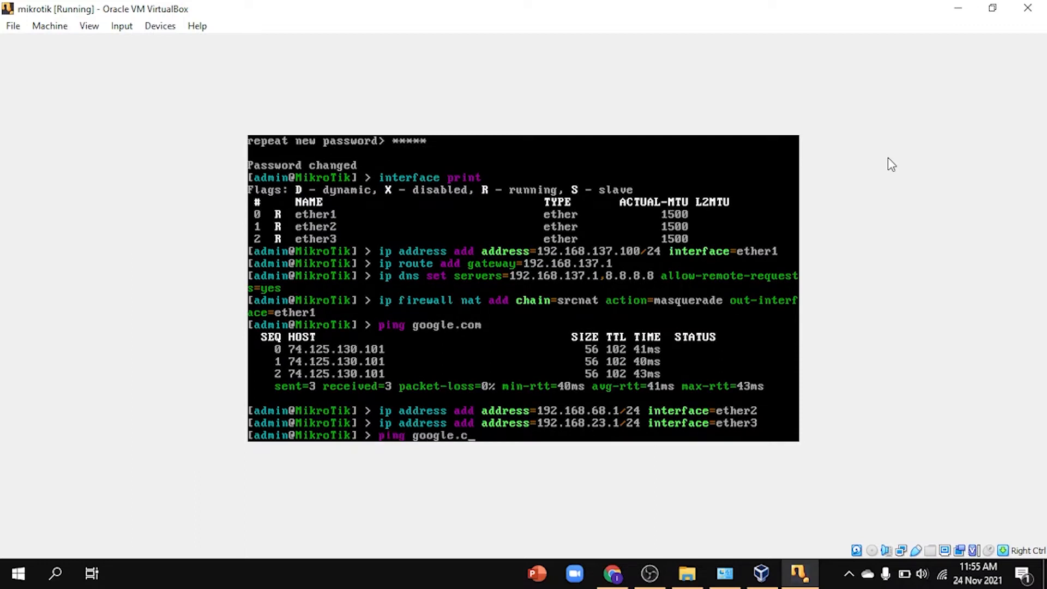
key(Return)
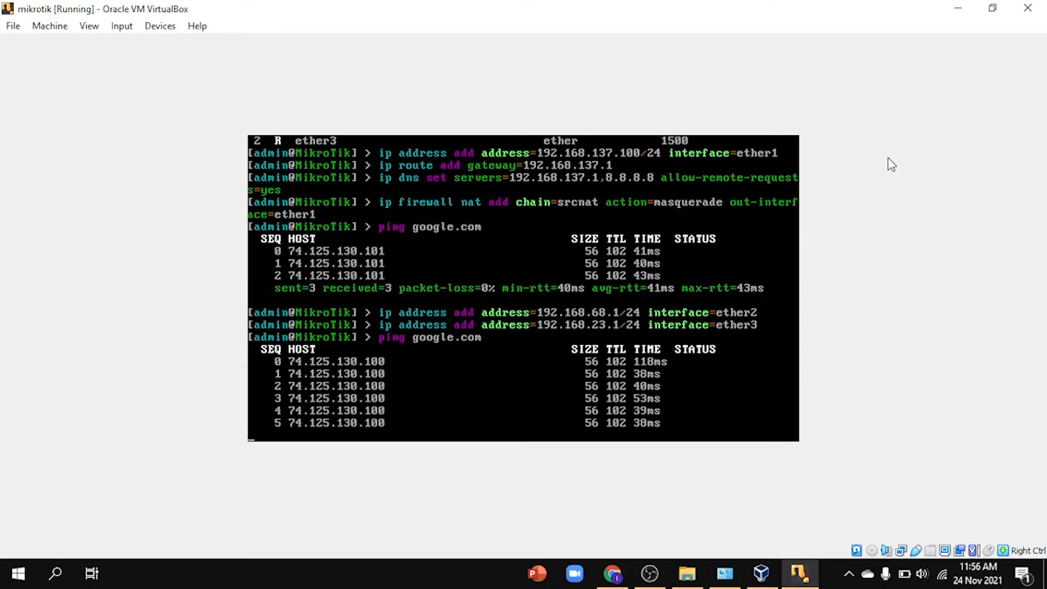
key(ctrl+c)
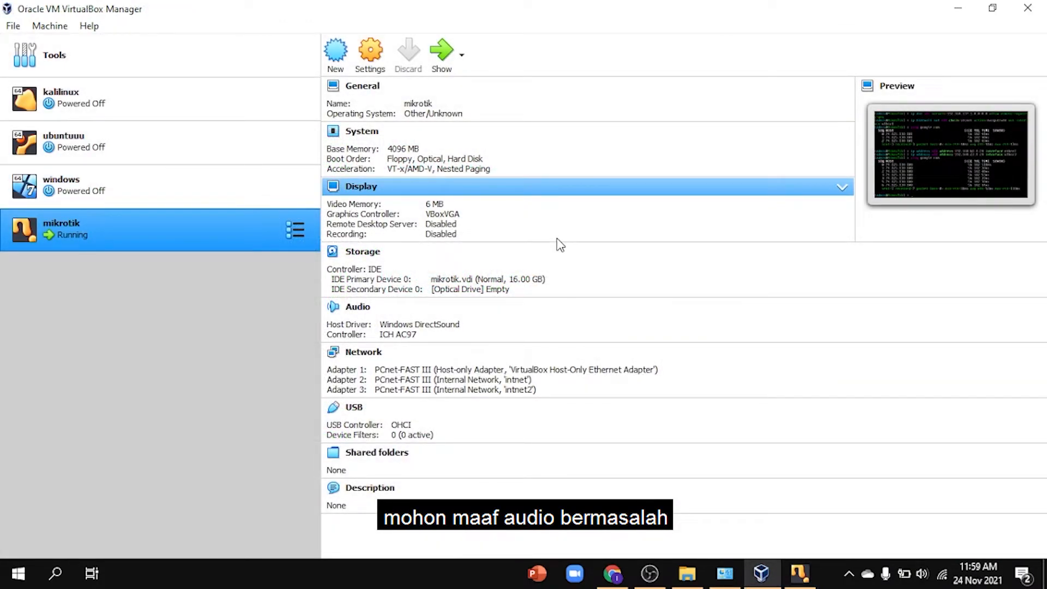
Step: Start a new virtual machine named 'windows 7'
click(335, 69)
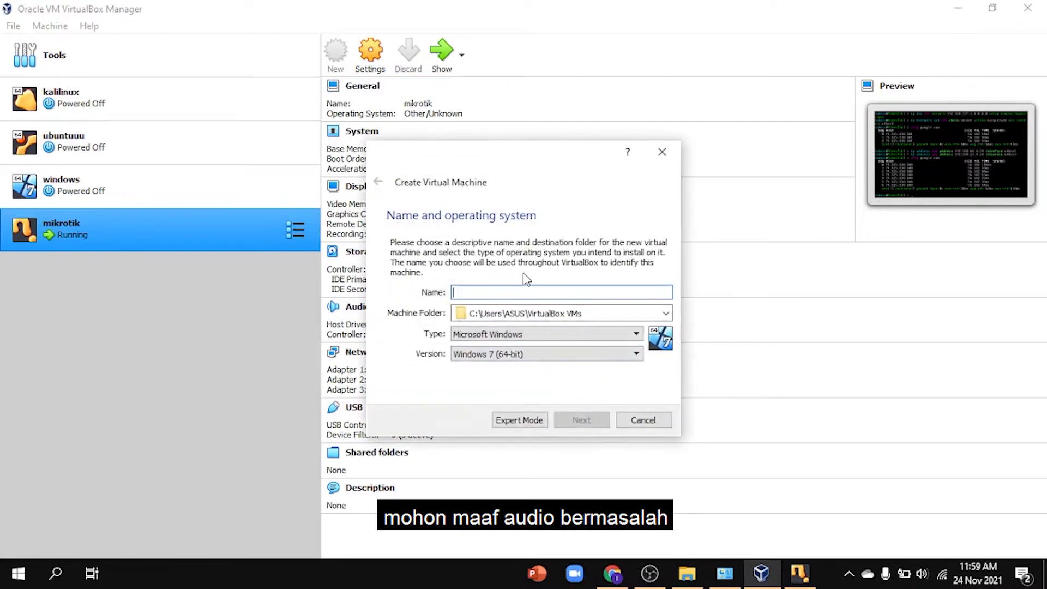
text(windows 7)
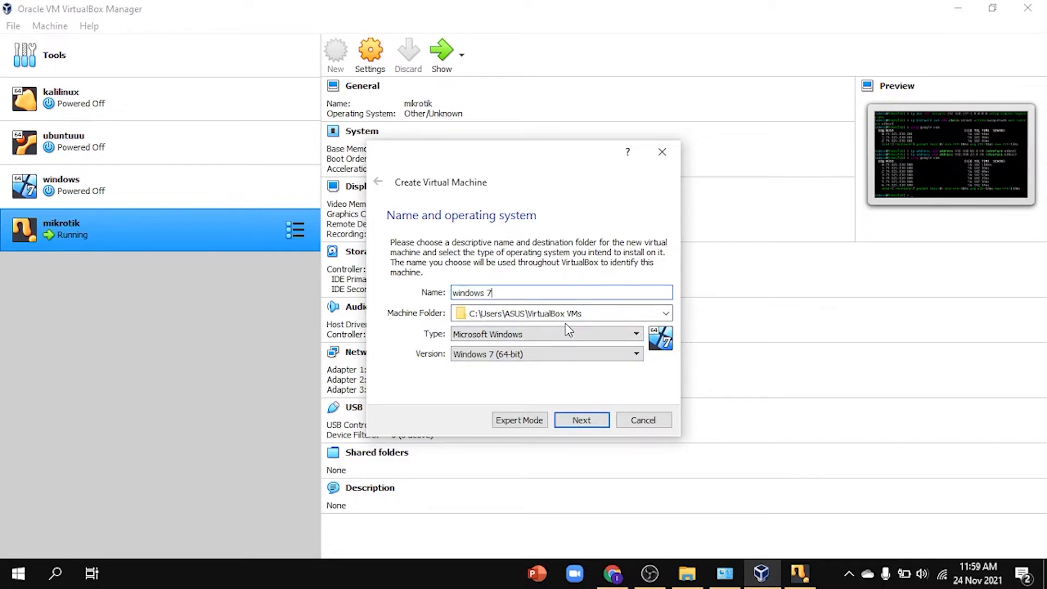
key(Return)
Step: Give it 4096 MB memory and a 32 GB dynamically allocated VDI disk
drag(427, 290, 463, 297)
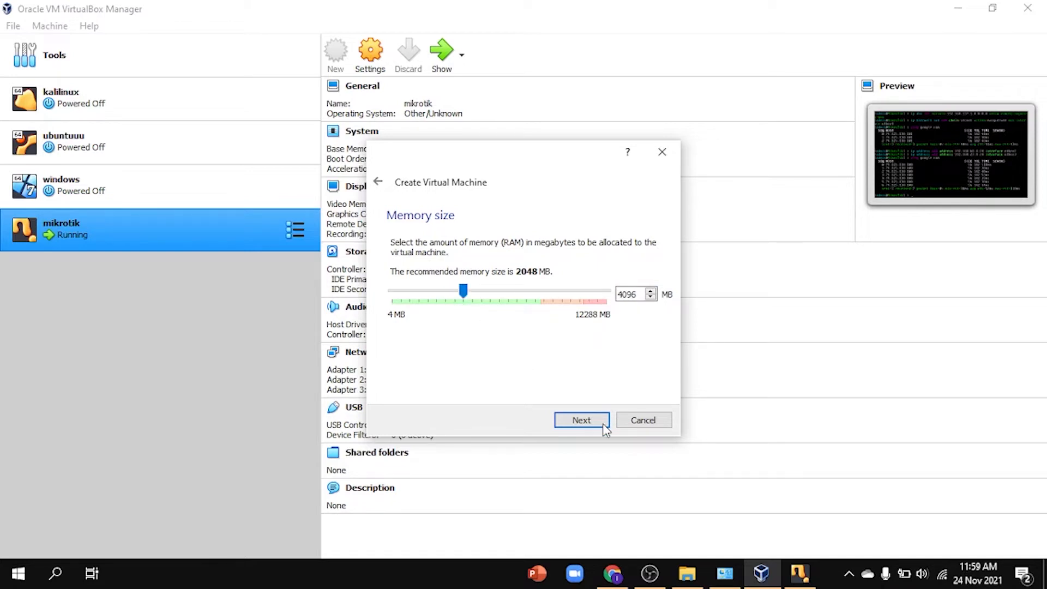
click(597, 420)
click(598, 426)
click(600, 443)
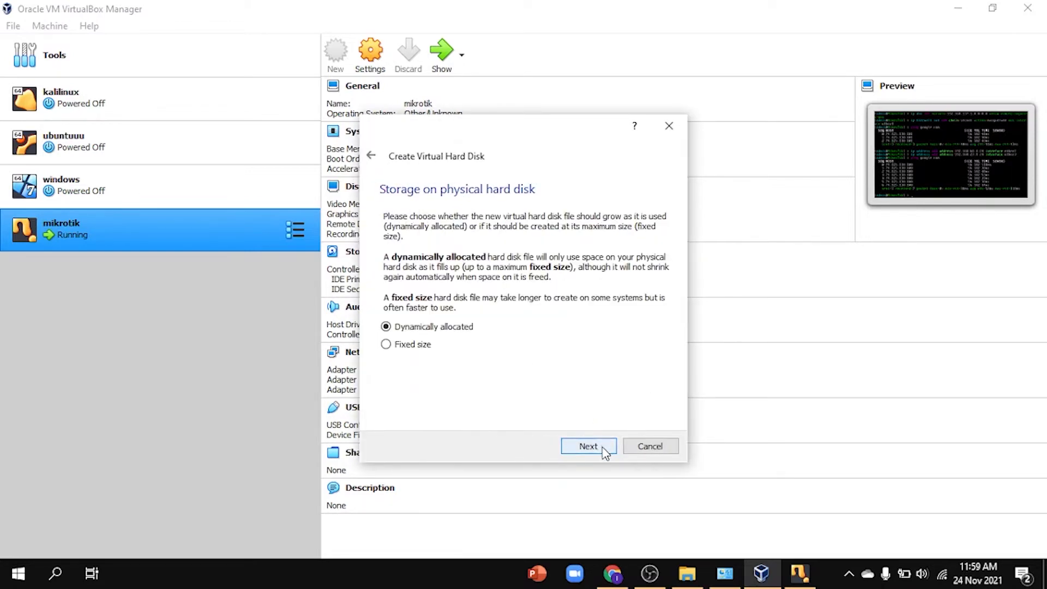
click(588, 446)
click(588, 450)
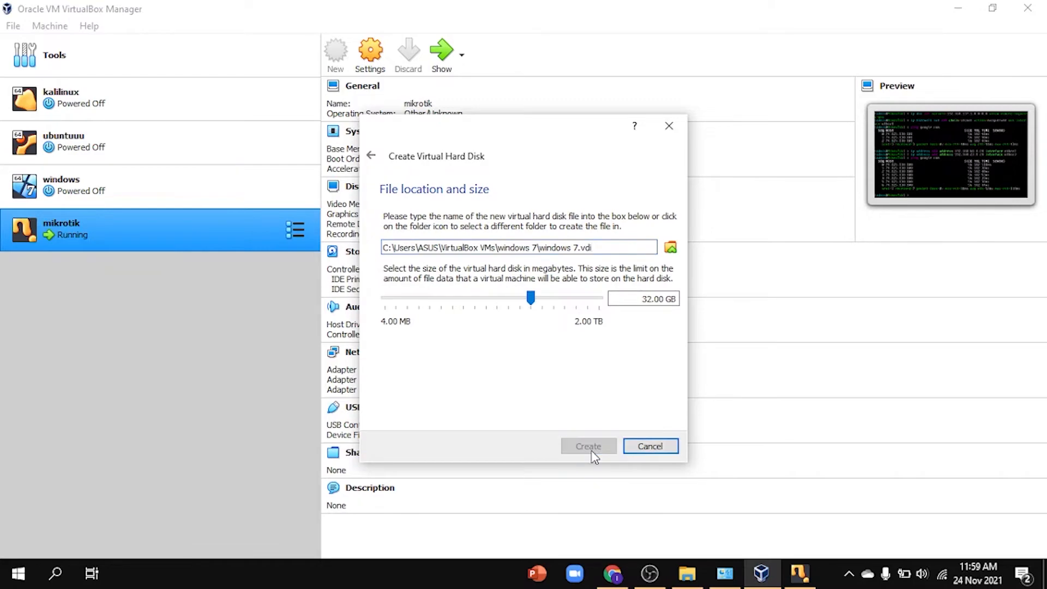
click(369, 53)
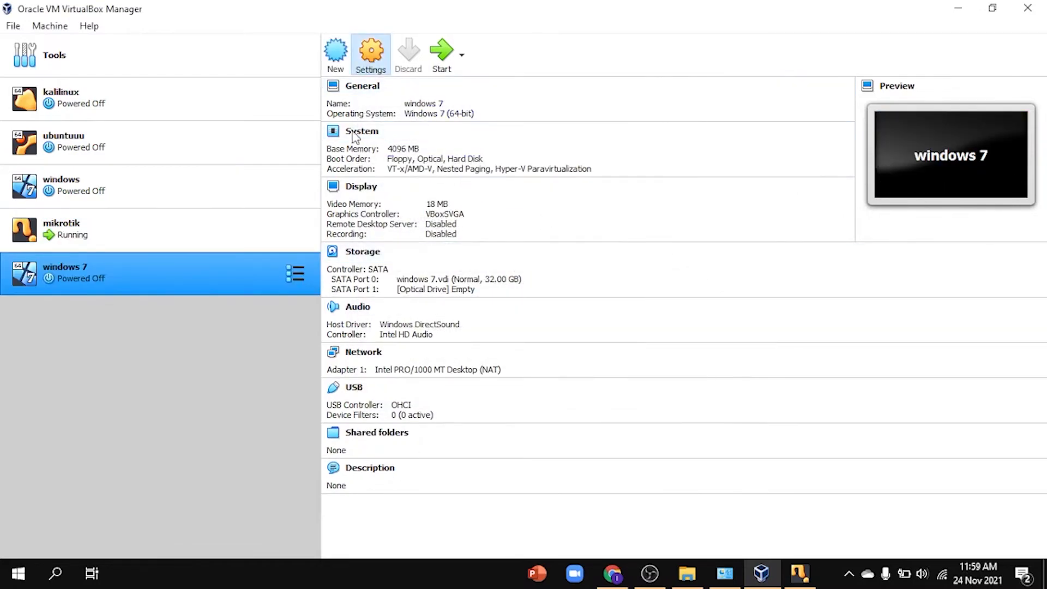
Step: Attach the network adapter to internal network intnet with promiscuous mode Allow All
click(328, 241)
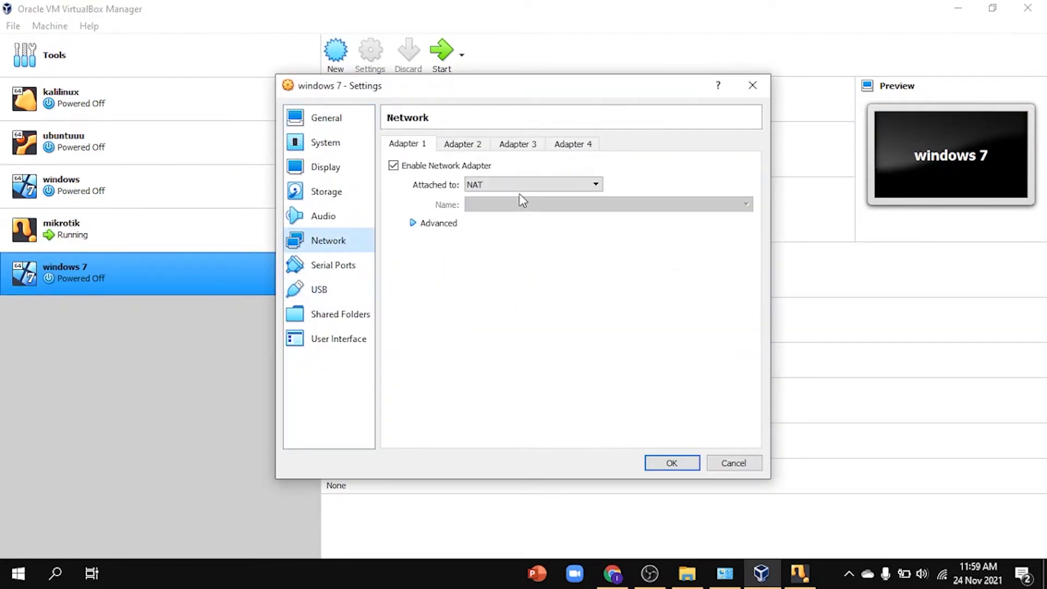
click(548, 184)
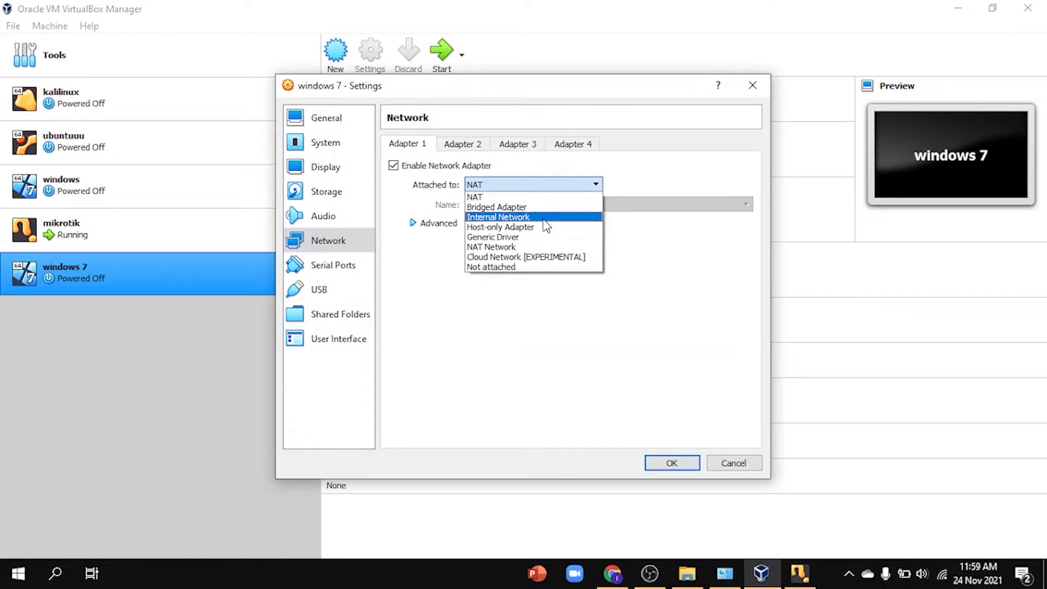
click(543, 217)
click(434, 224)
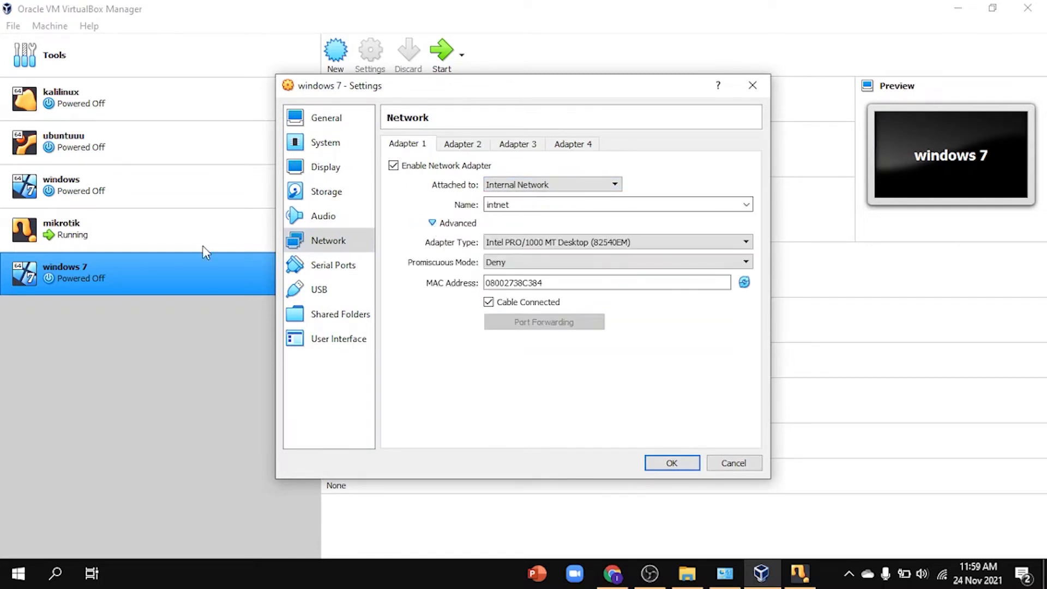
click(545, 262)
click(524, 293)
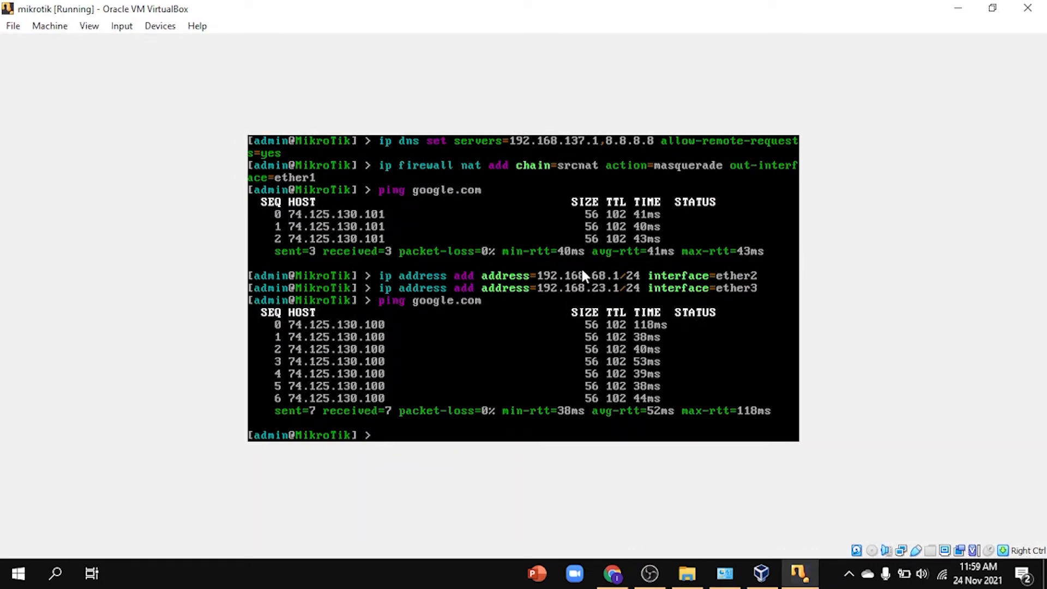
click(958, 8)
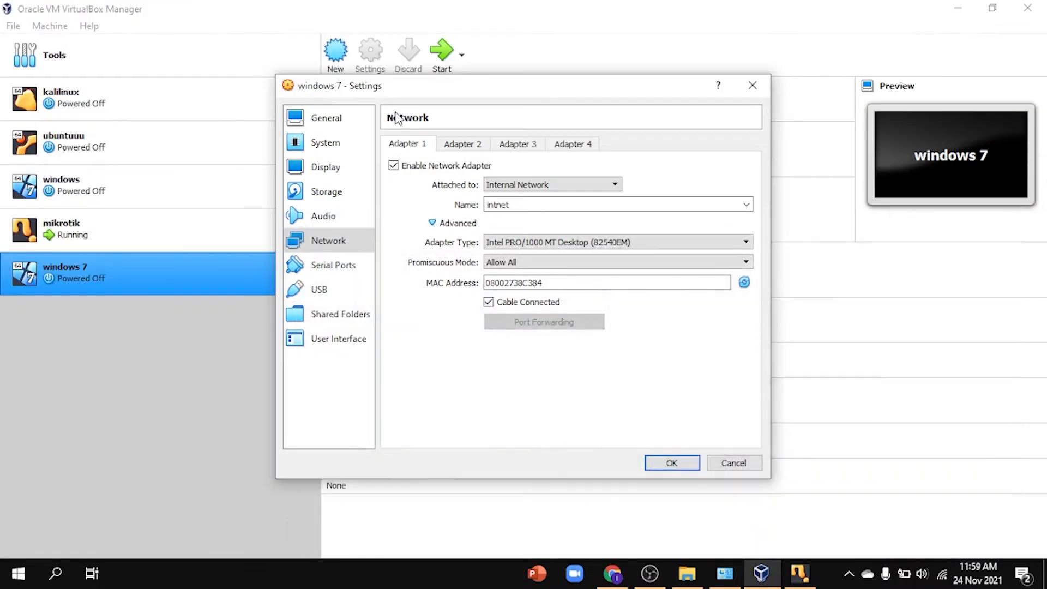
Step: Load the Windows 7 Enterprise installer ISO into the optical drive and save the settings
click(326, 192)
click(425, 196)
click(754, 158)
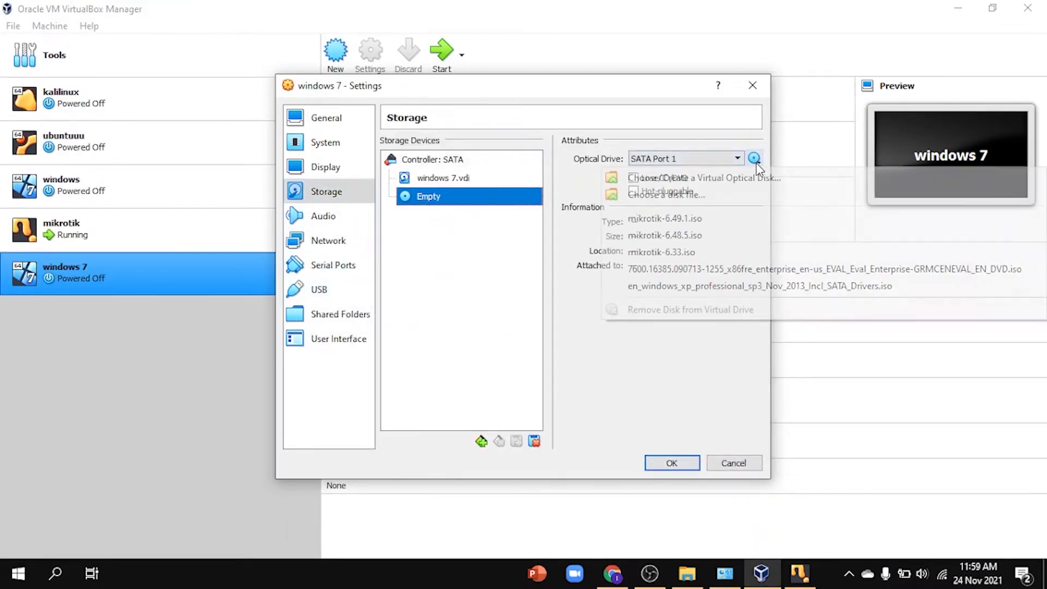
click(792, 268)
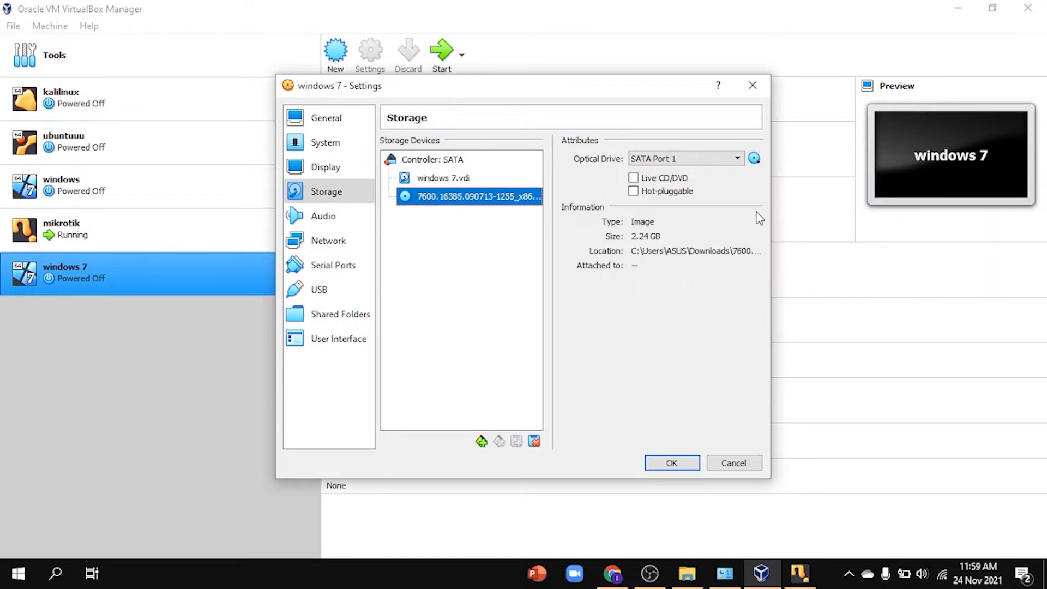
click(754, 158)
click(760, 270)
click(672, 463)
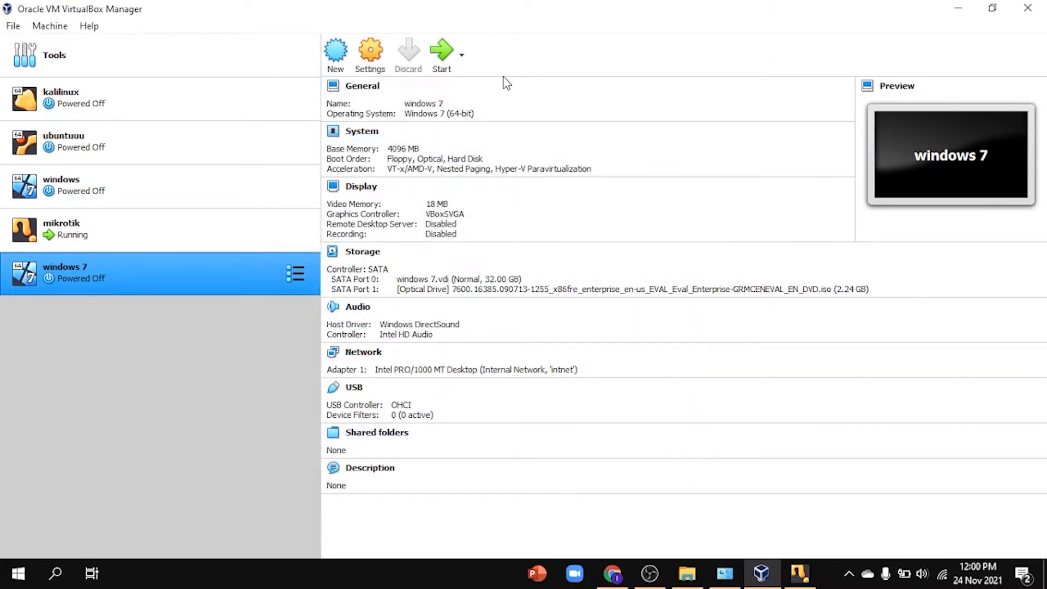
Step: Boot the windows 7 VM, maximize its window, and close the guest's counterfeiting warning
click(441, 60)
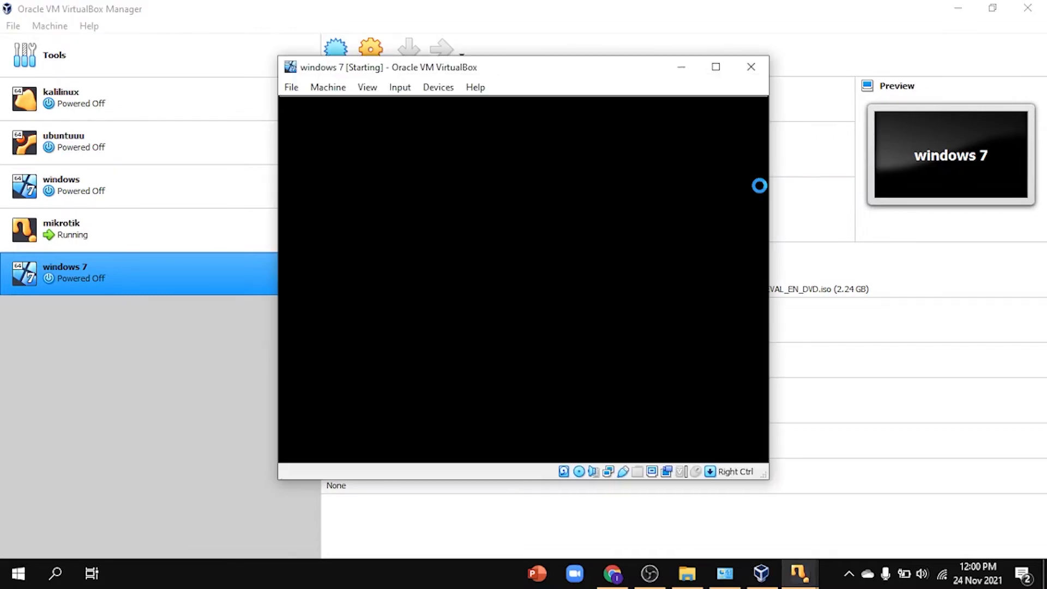
click(739, 111)
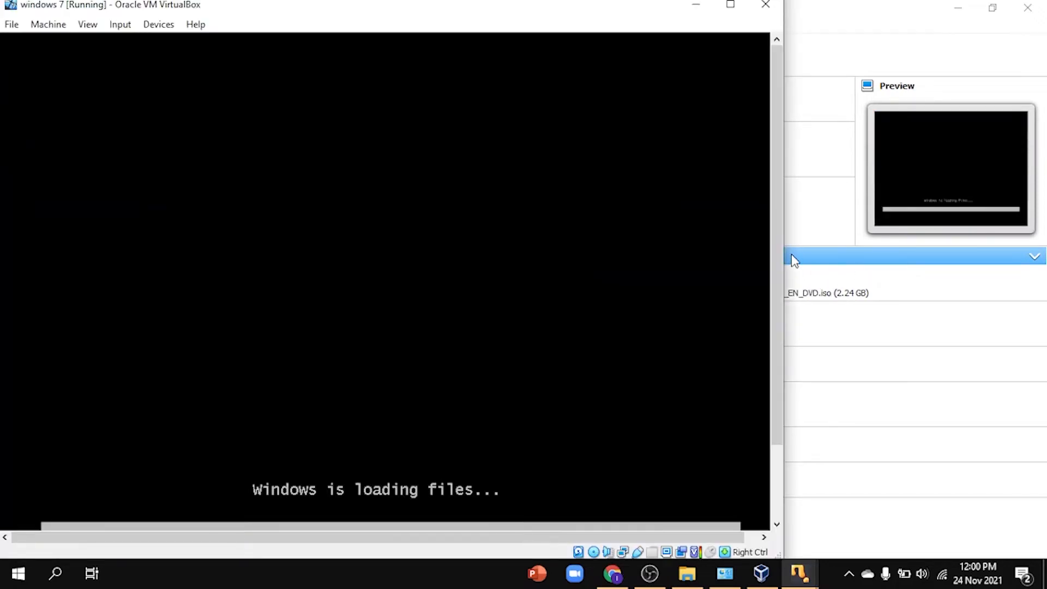
click(730, 6)
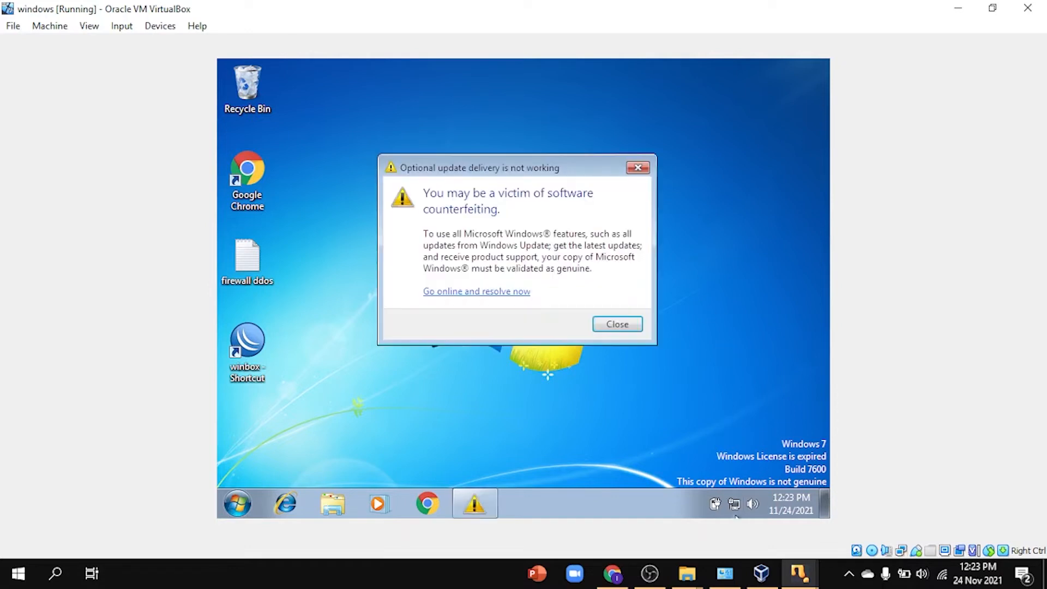
click(635, 170)
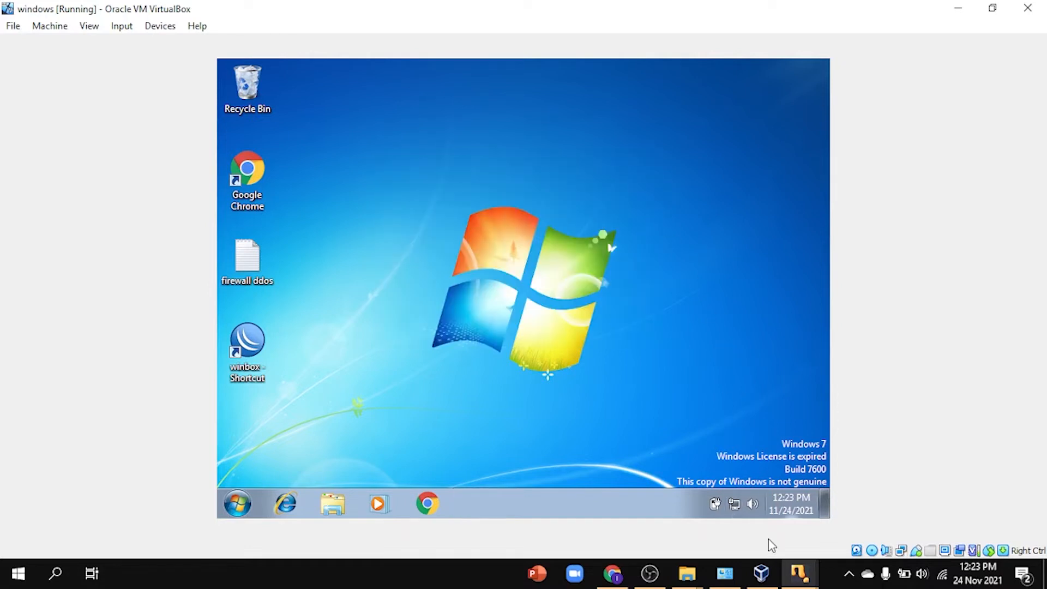
Step: Set Local Area Connection IPv4 to static 192.168.68.2/24, gateway and DNS 192.168.68.1
click(734, 506)
click(742, 472)
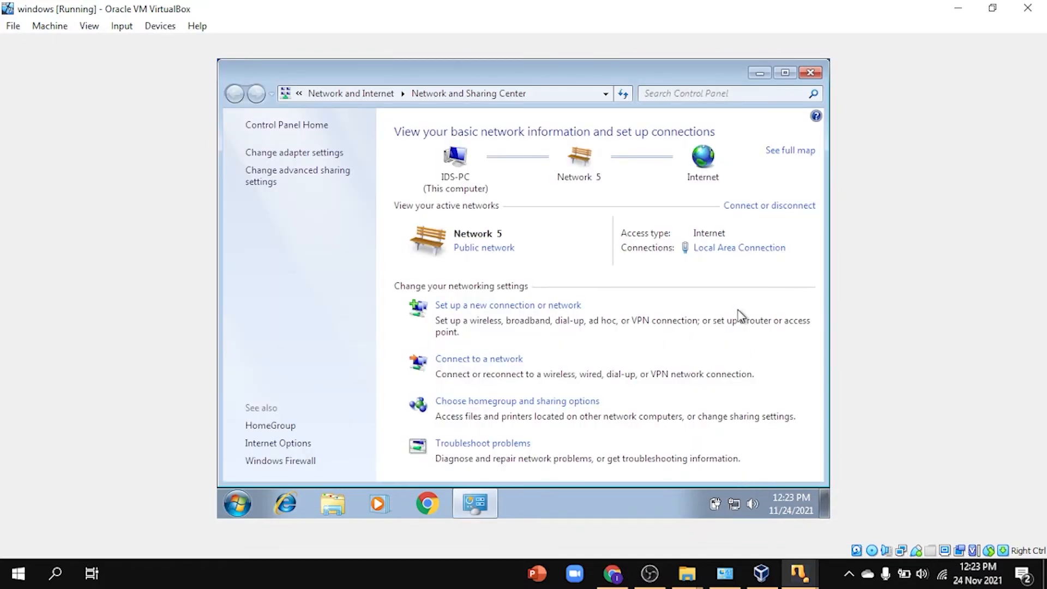
click(747, 249)
click(451, 413)
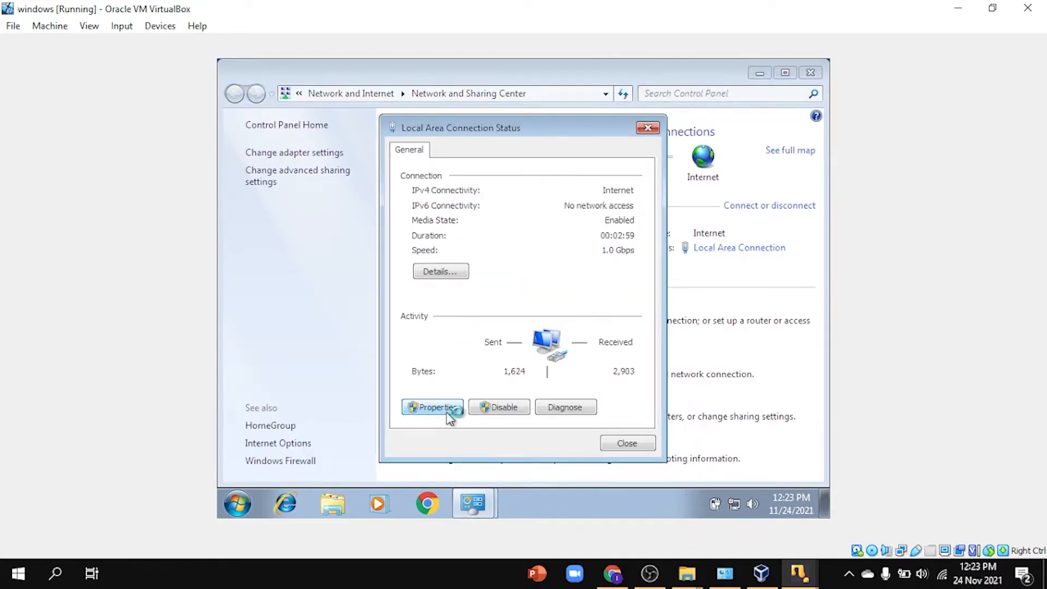
double_click(539, 326)
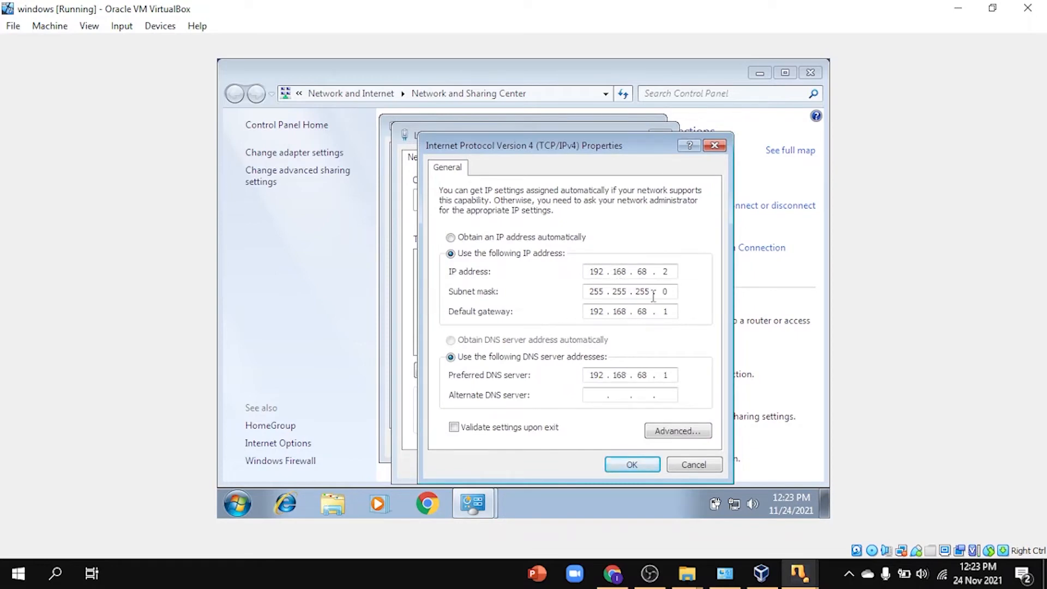
mouse_move(799, 569)
click(712, 521)
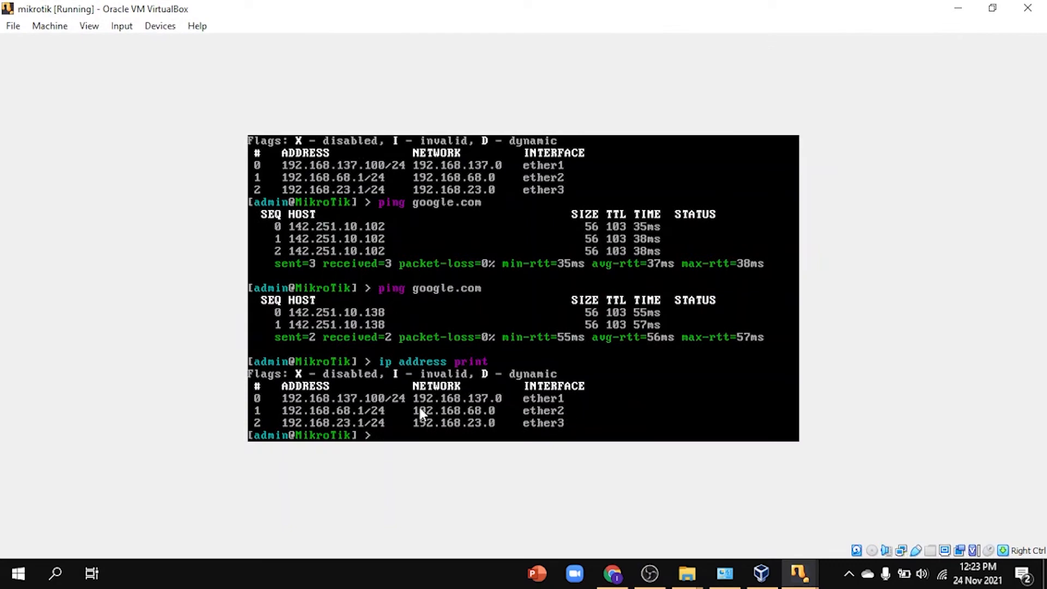
click(957, 9)
click(646, 465)
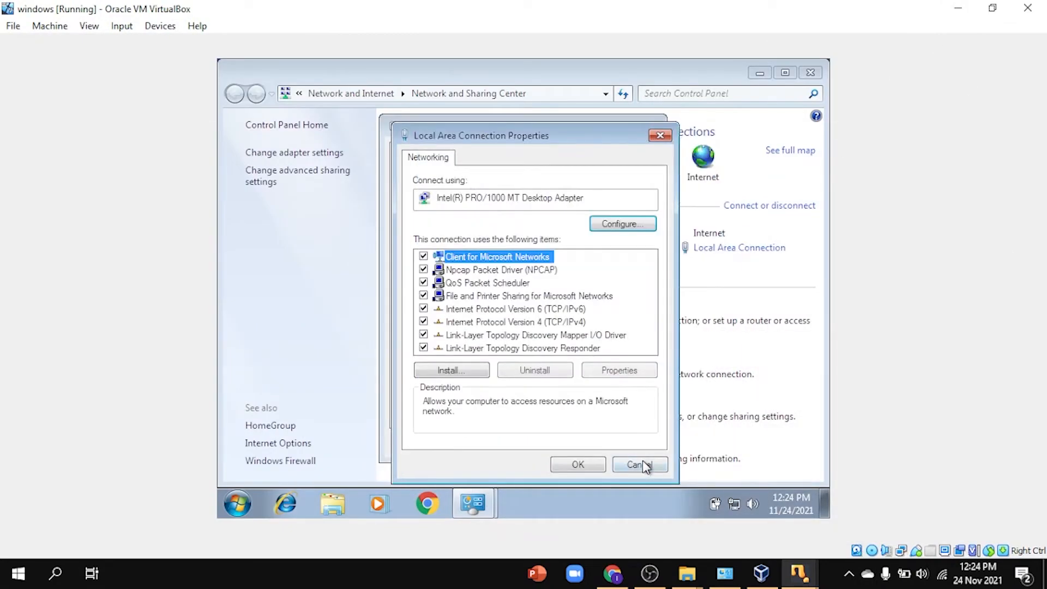
click(577, 465)
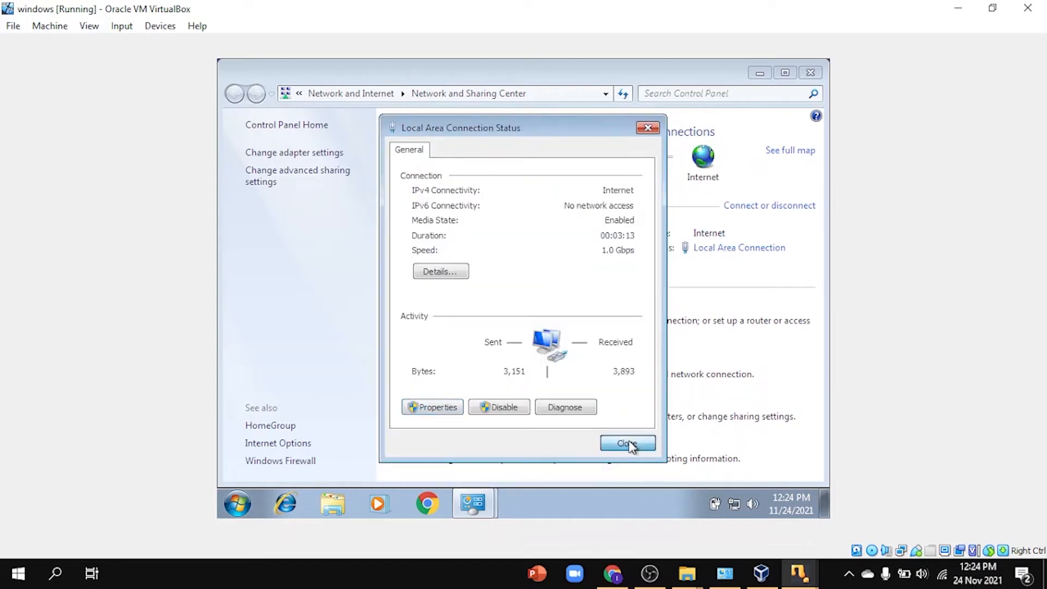
click(635, 446)
Step: Launch WinBox in the Windows guest and refresh Neighbors to find router 192.168.68.1
click(760, 72)
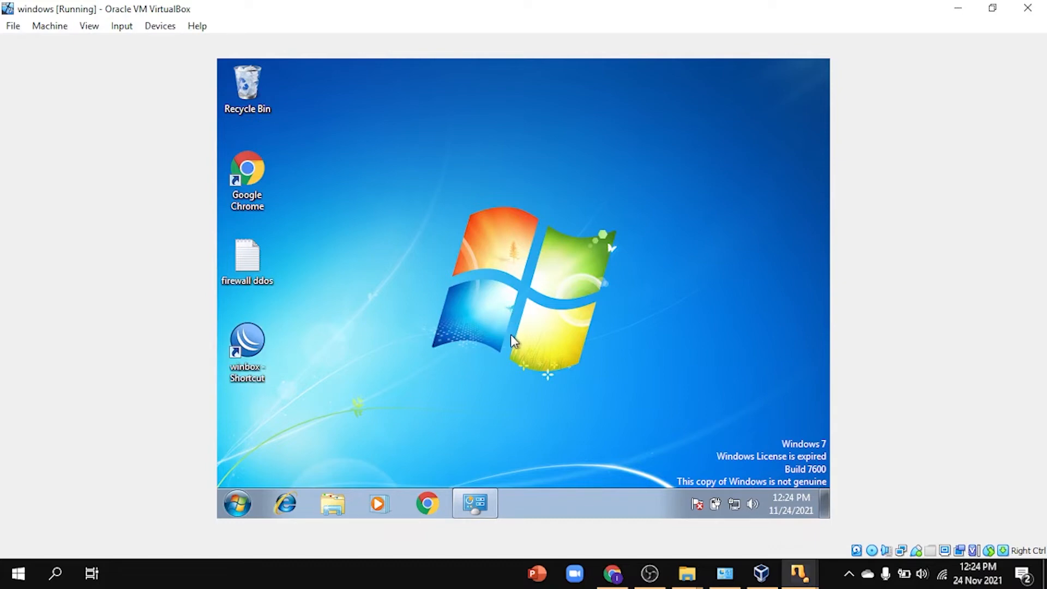
double_click(264, 345)
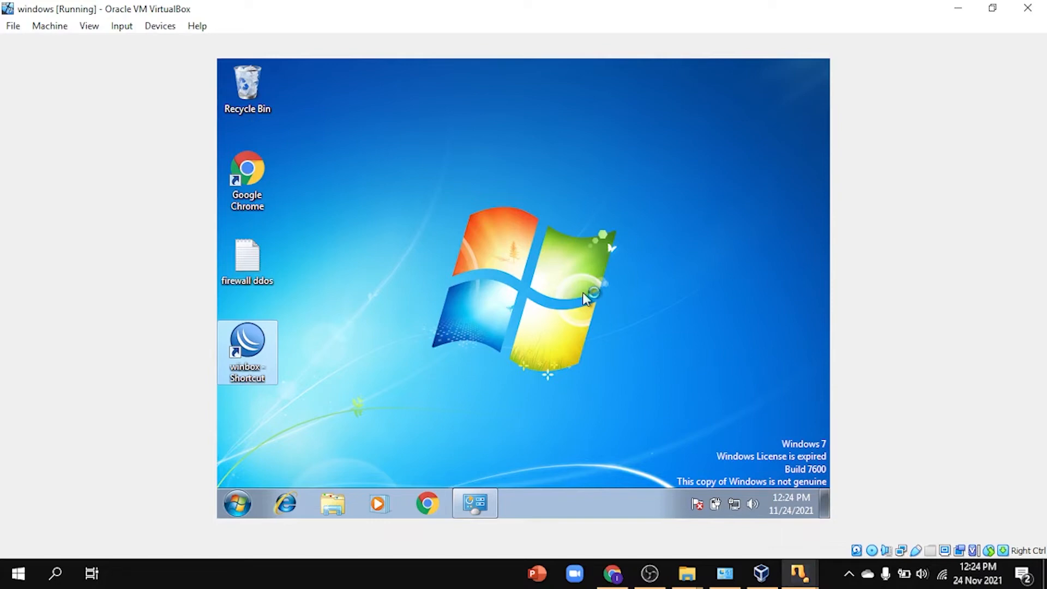
click(583, 293)
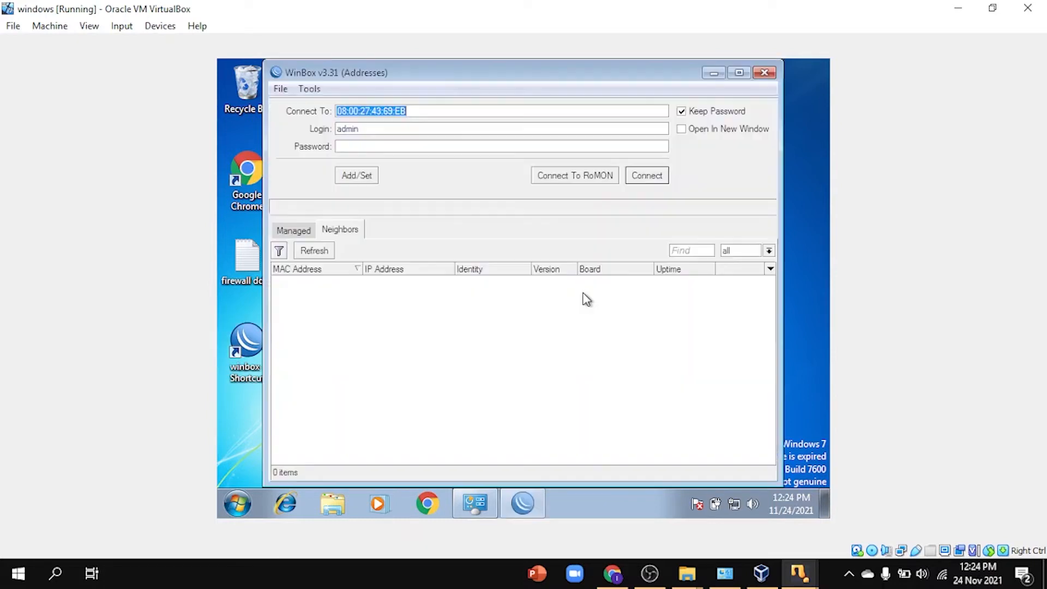
click(330, 249)
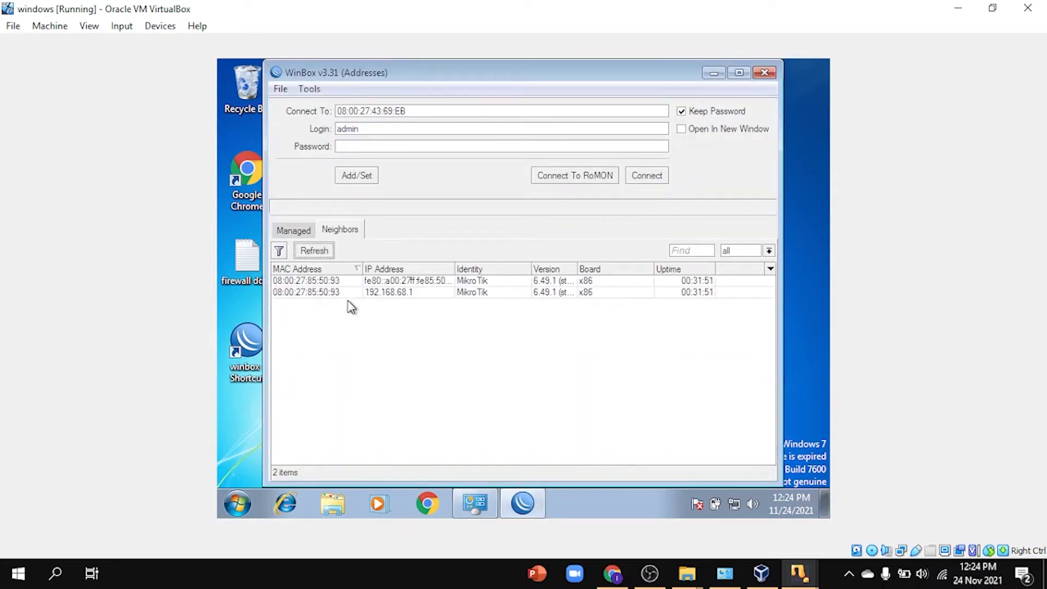
click(328, 290)
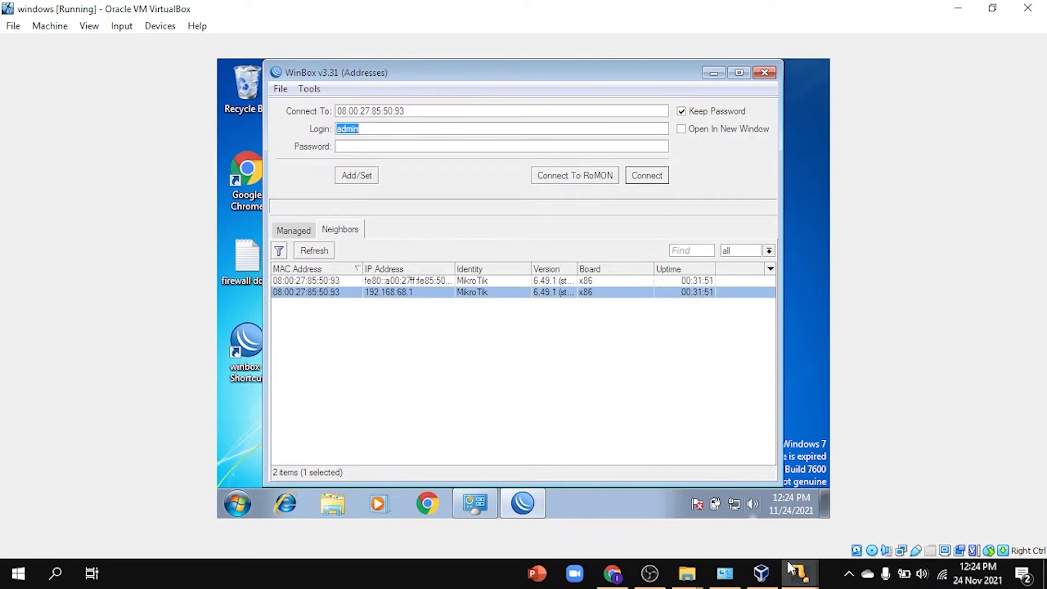
Step: Connect WinBox to the router at 192.168.68.1 using the router's login password
mouse_move(798, 573)
click(779, 517)
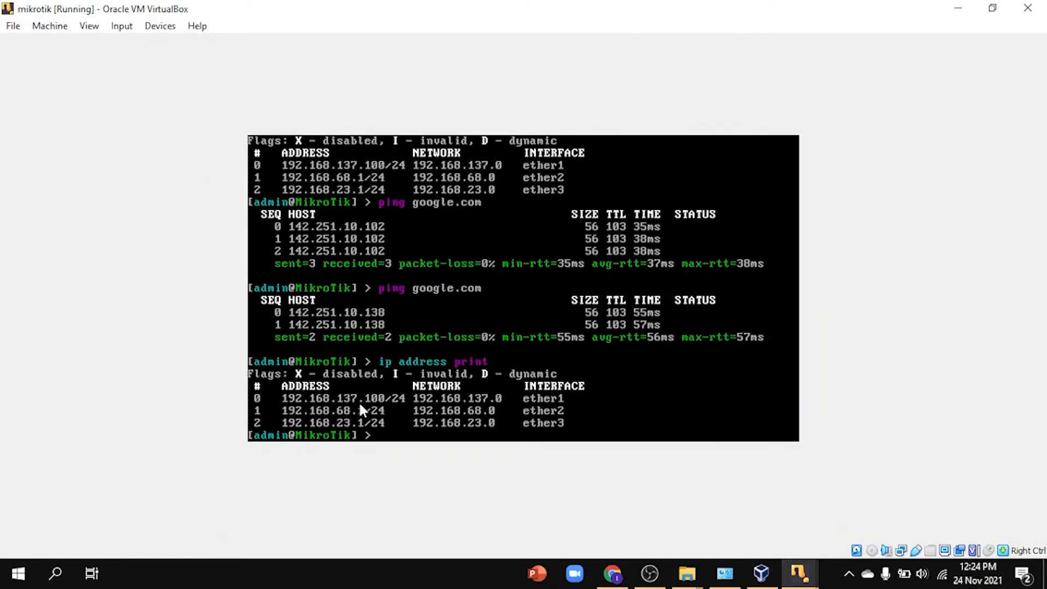
click(956, 8)
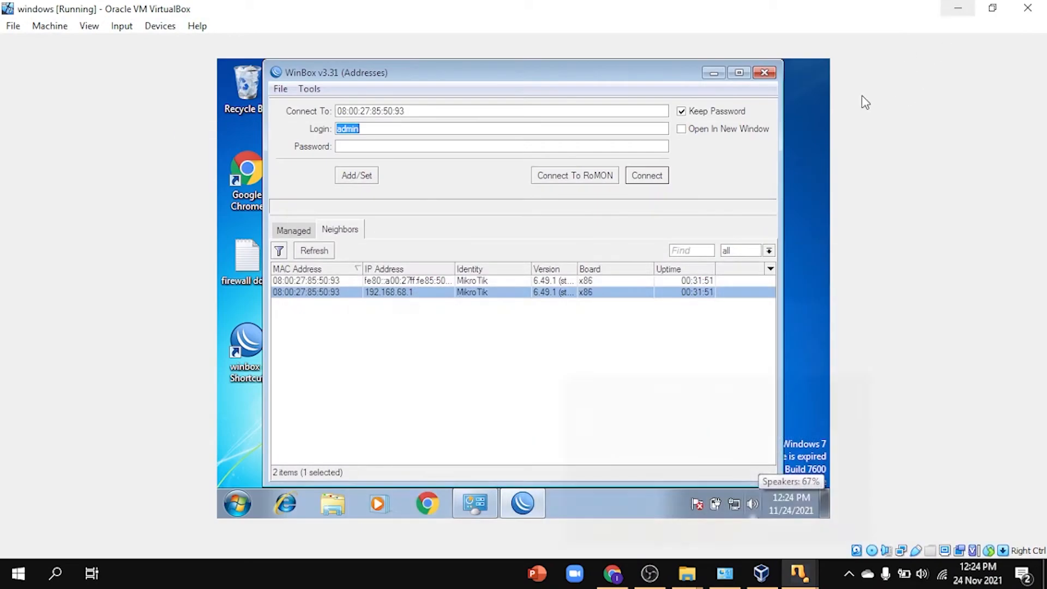
click(659, 176)
click(322, 292)
click(389, 147)
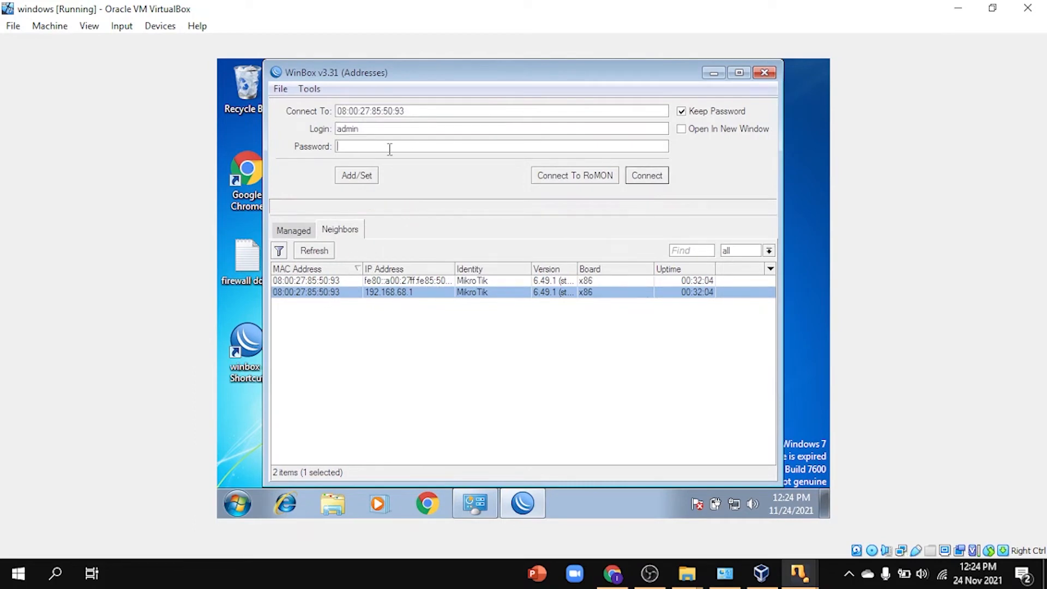
text(*****)
click(660, 175)
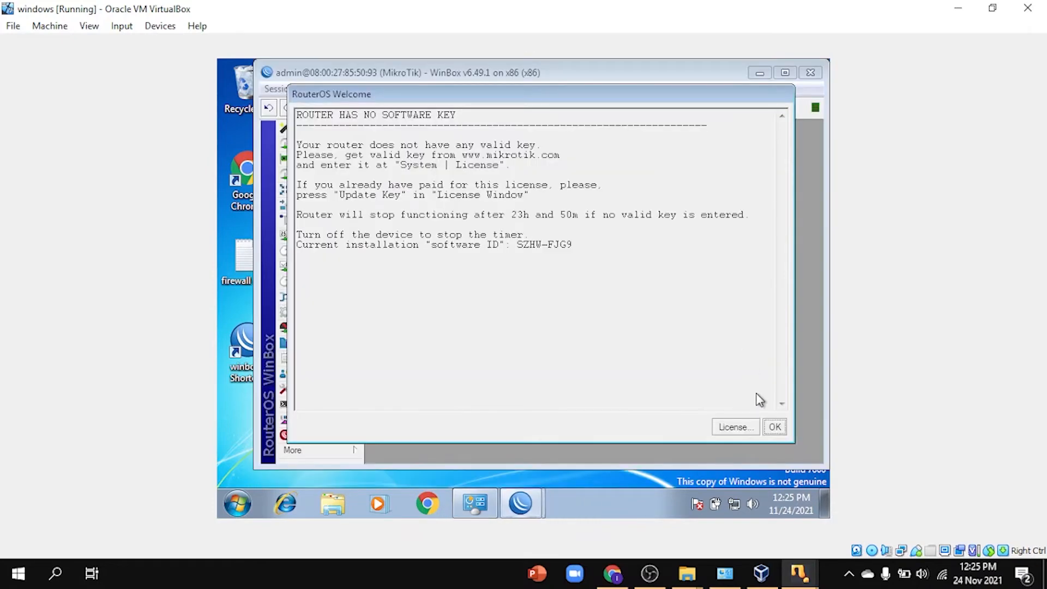
Step: Close the RouterOS welcome notice, maximize WinBox, and open IP > Firewall
click(775, 428)
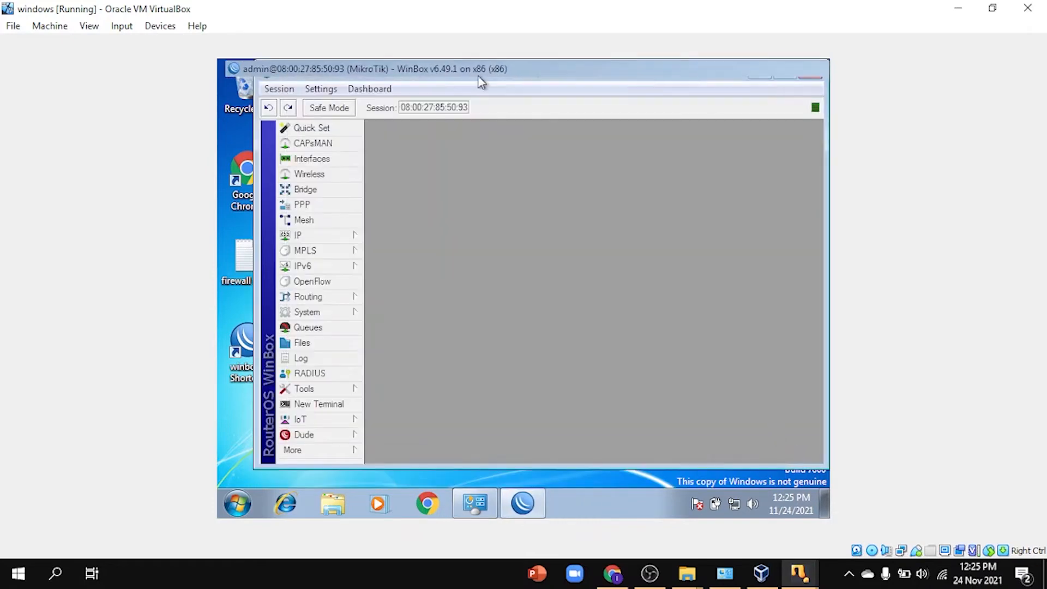
double_click(665, 73)
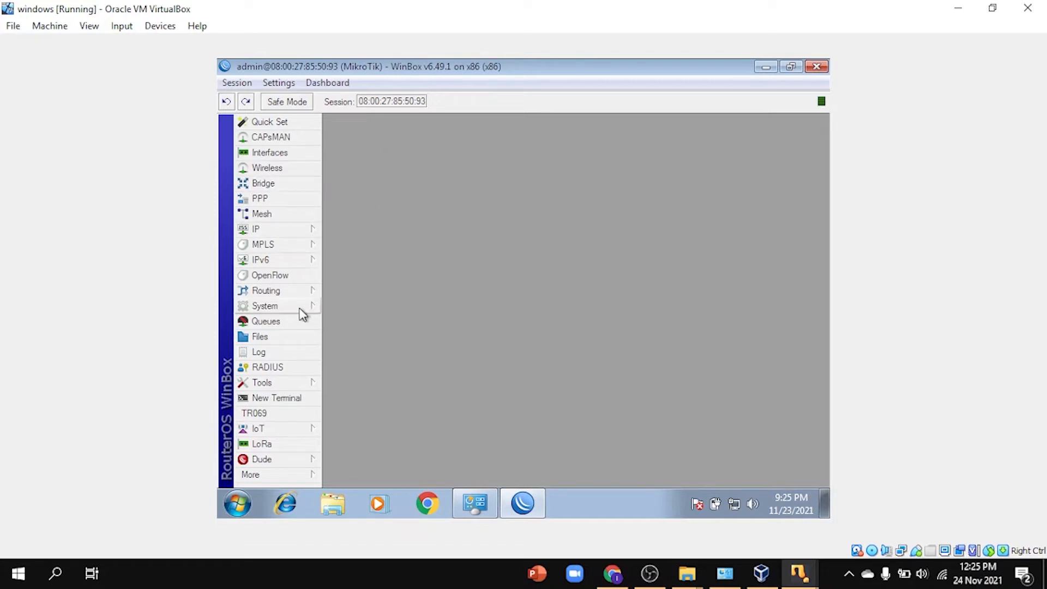
click(287, 229)
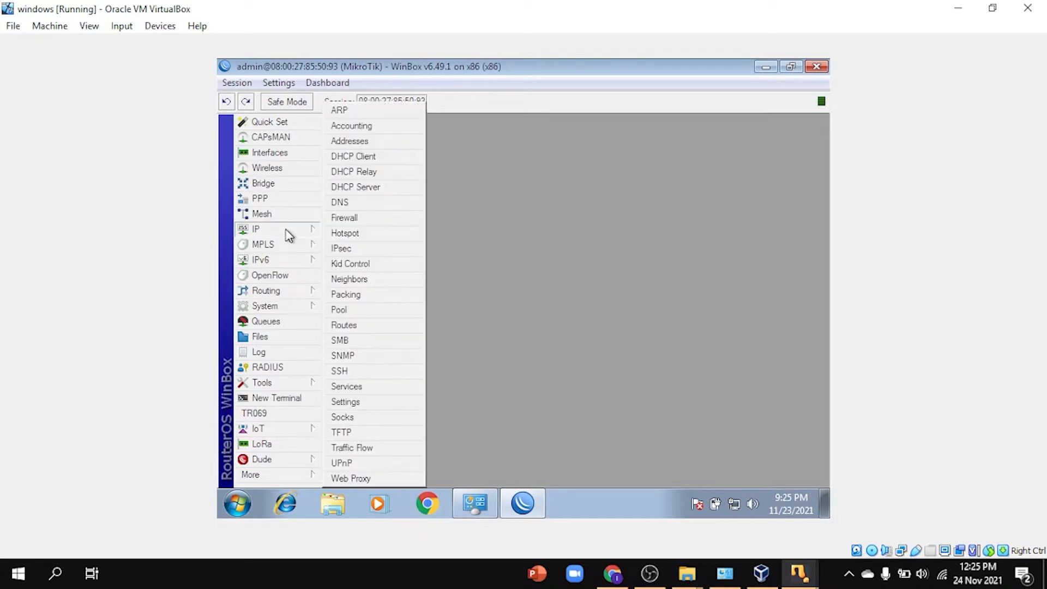
click(344, 218)
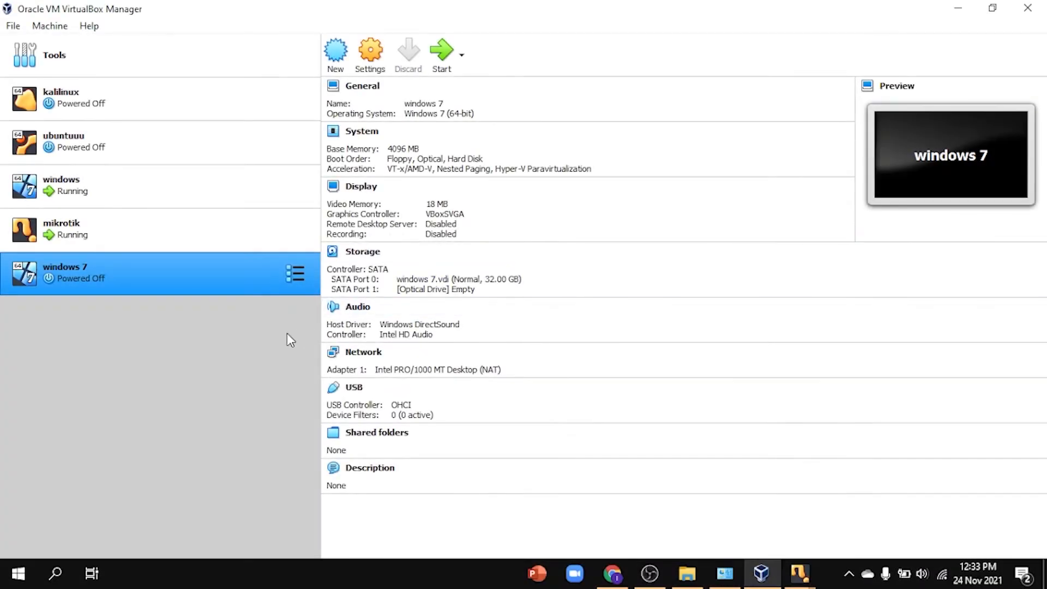
Step: Start a new VM named 'kali linux' with version Other Linux (64-bit)
click(337, 65)
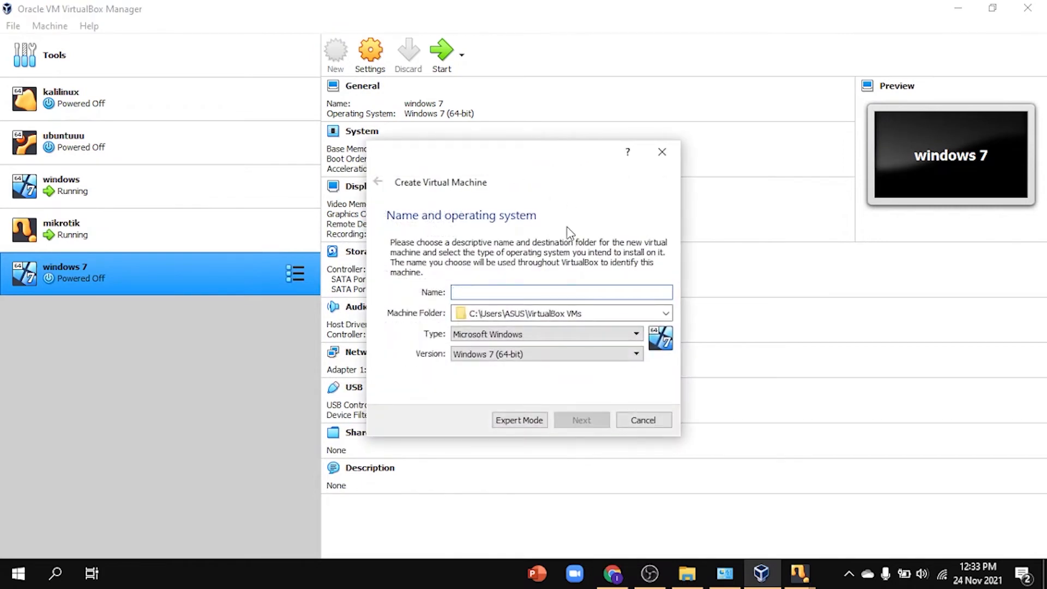
text(ka)
key(BackSpace)
key(BackSpace)
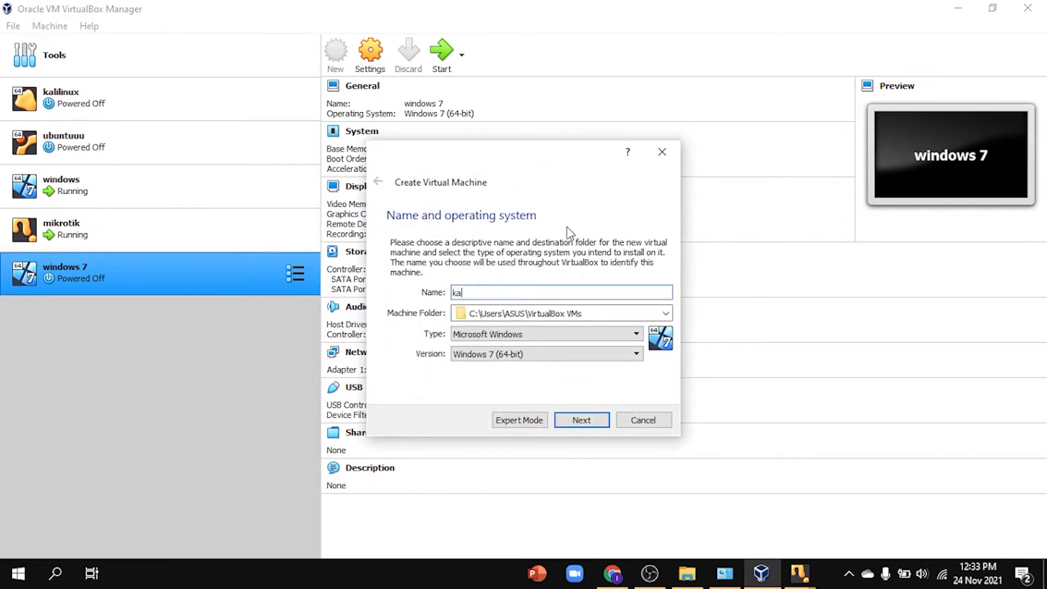
text(li linux)
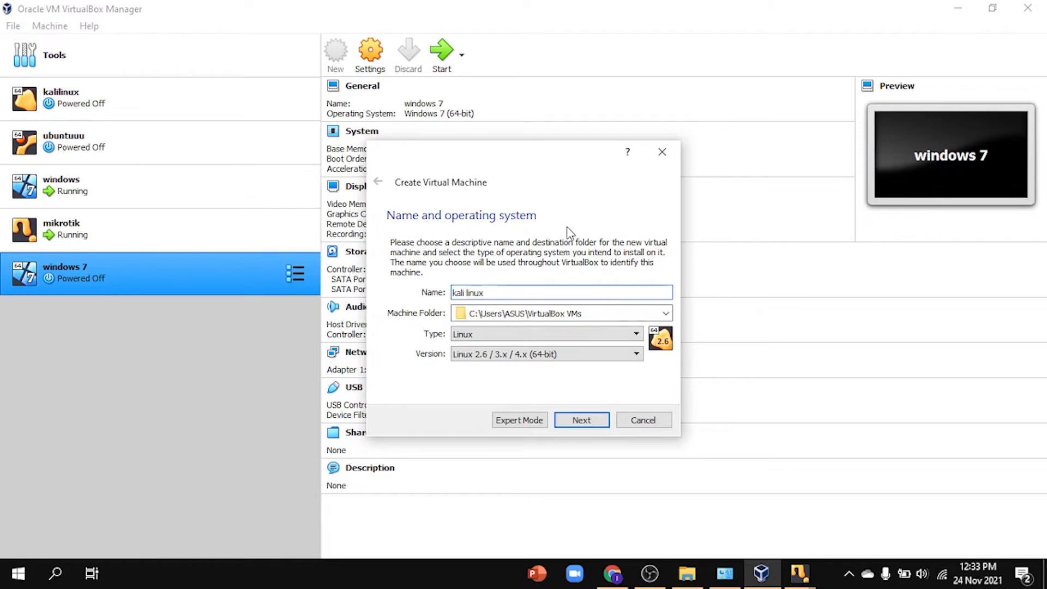
click(580, 354)
click(516, 459)
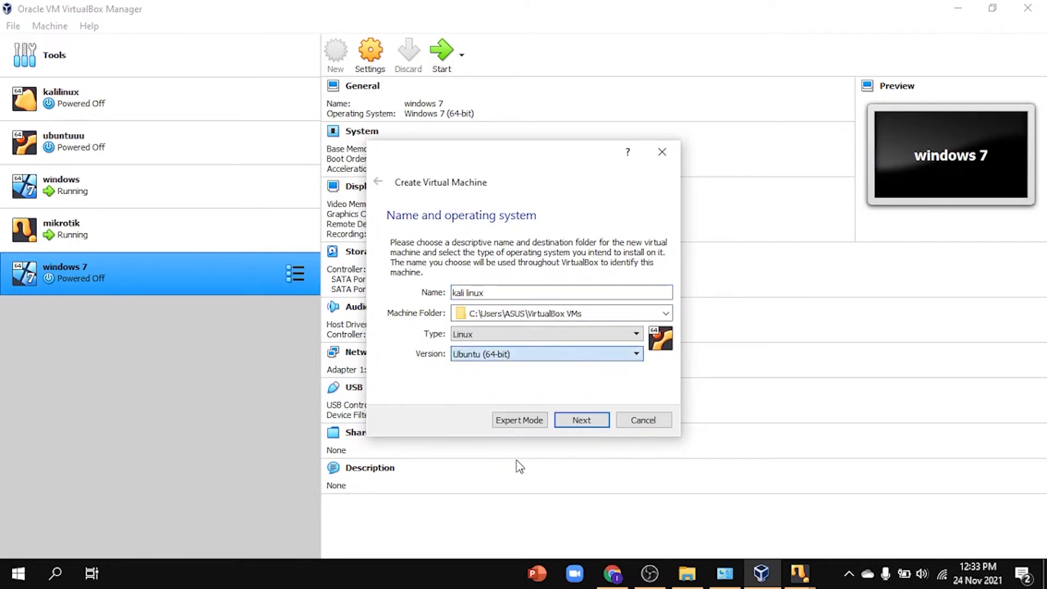
click(611, 357)
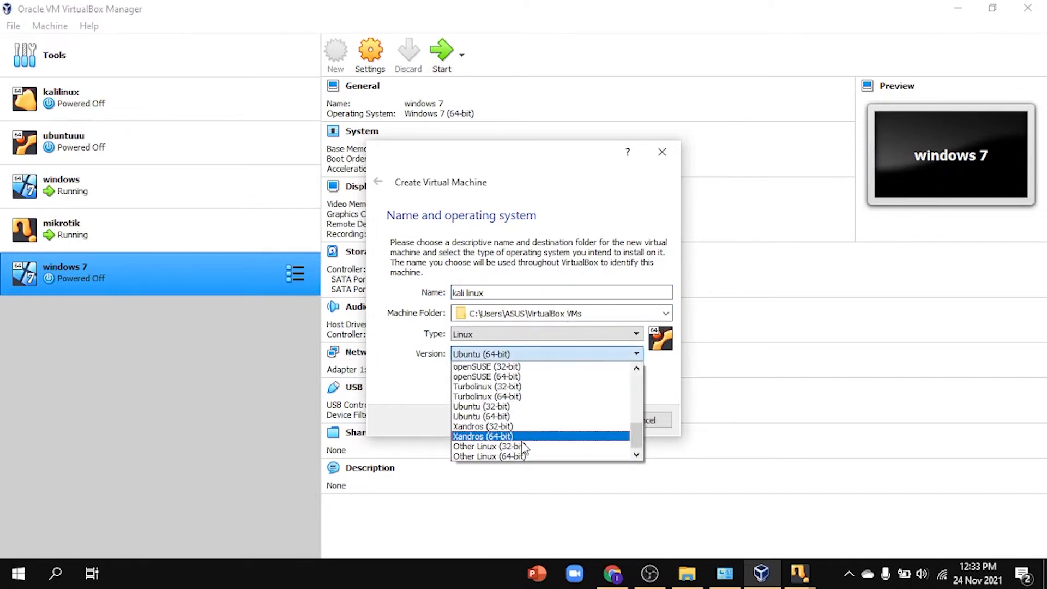
click(491, 455)
Step: Give it 4096 MB memory and a 38.77 GB VDI disk, then create it
click(591, 423)
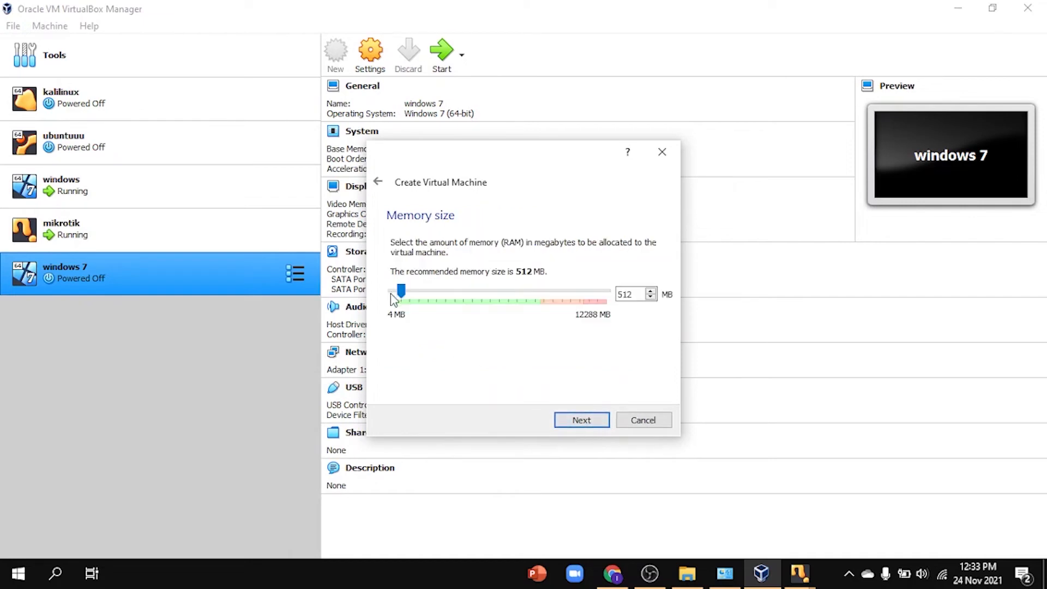
drag(401, 292, 446, 293)
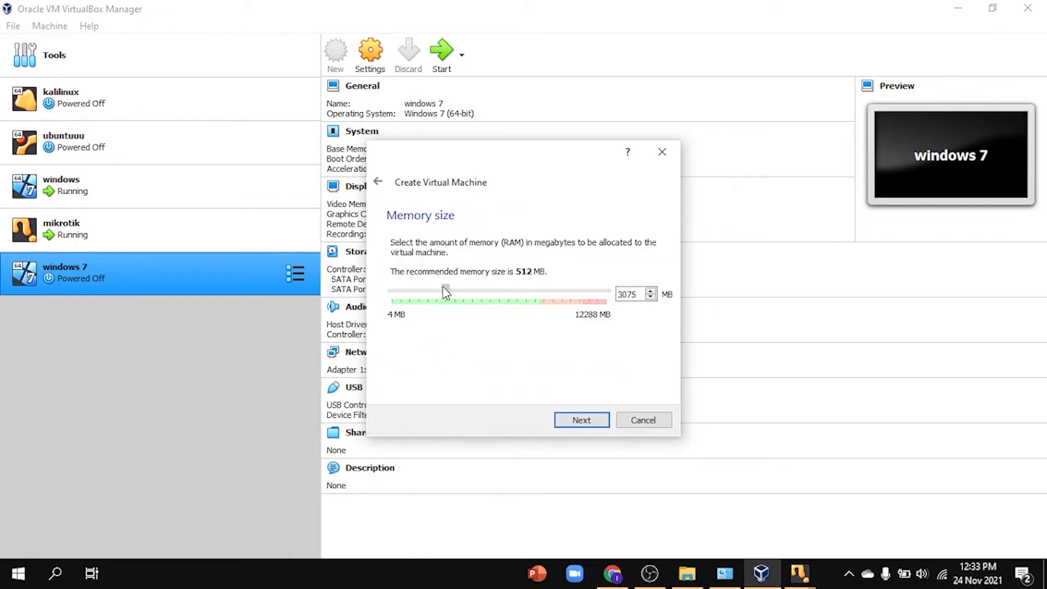
click(597, 421)
click(591, 422)
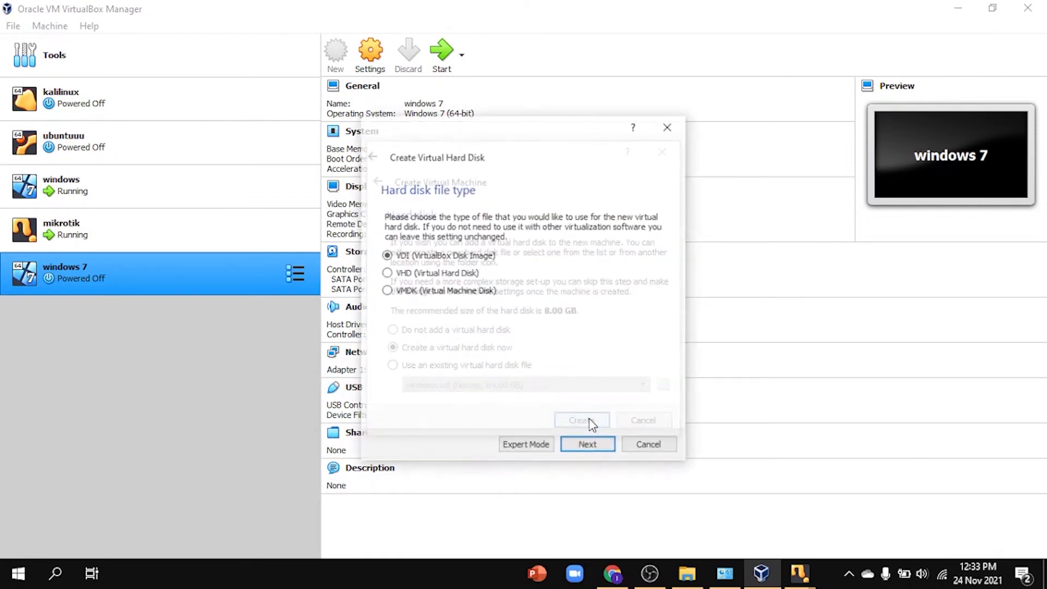
click(604, 450)
click(607, 450)
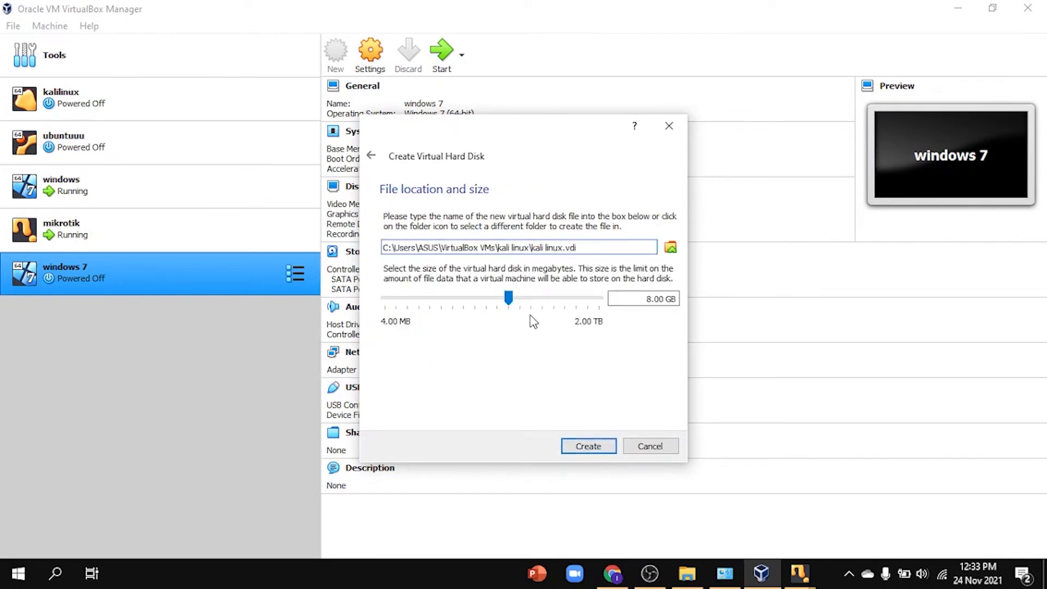
drag(510, 299, 534, 305)
click(588, 446)
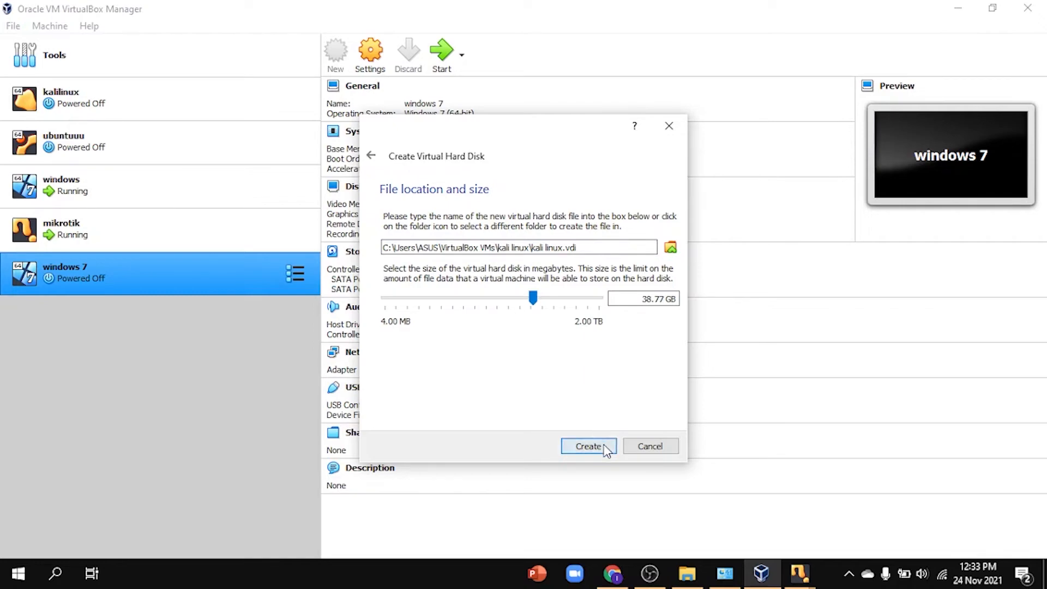
Step: Attach kali linux's Adapter 1 to an internal network with promiscuous mode Allow All
click(370, 52)
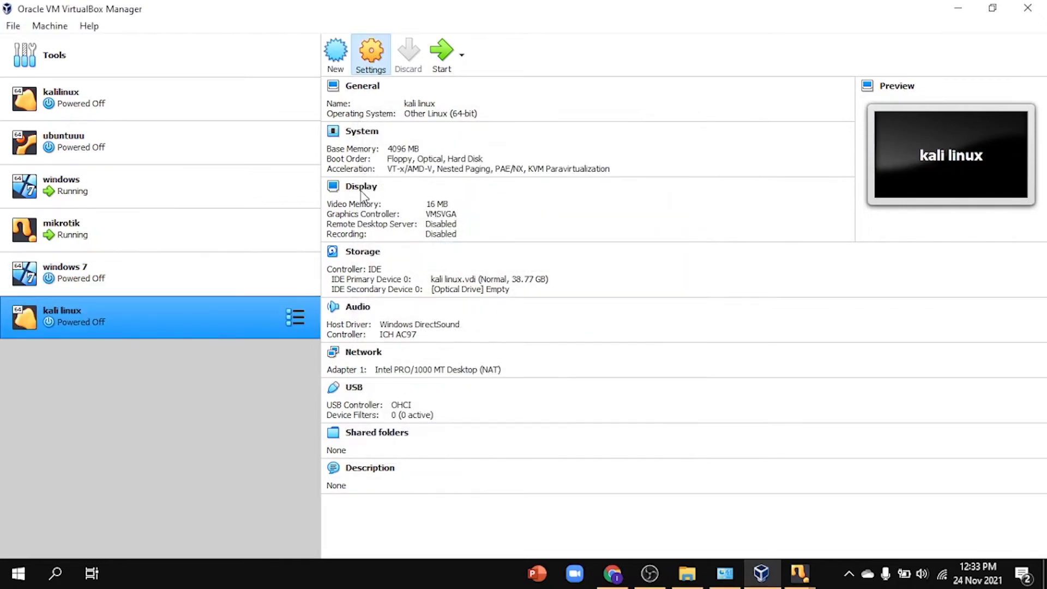
click(344, 239)
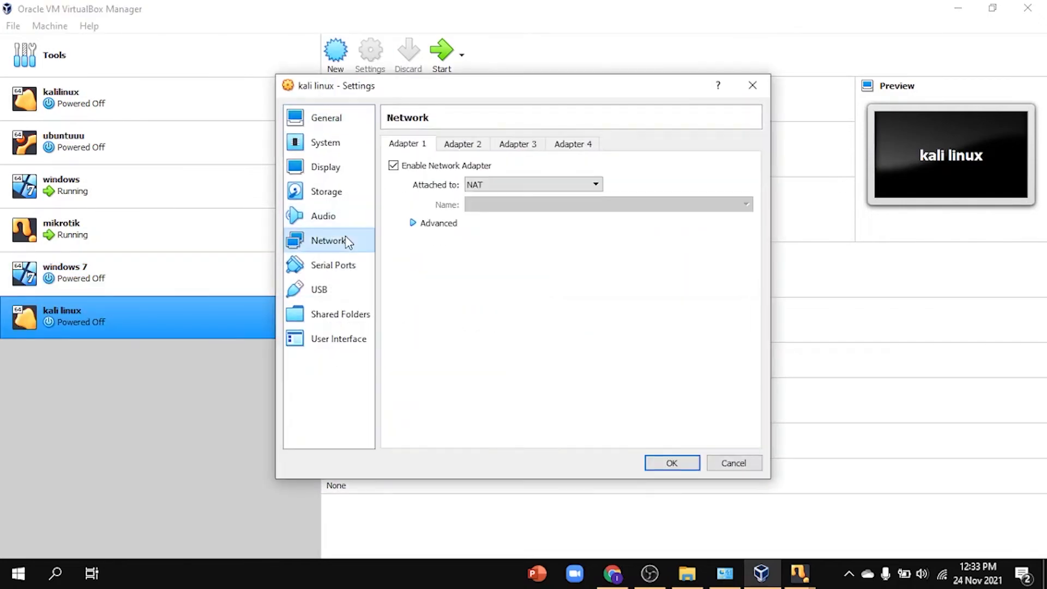
click(558, 185)
click(537, 221)
click(425, 223)
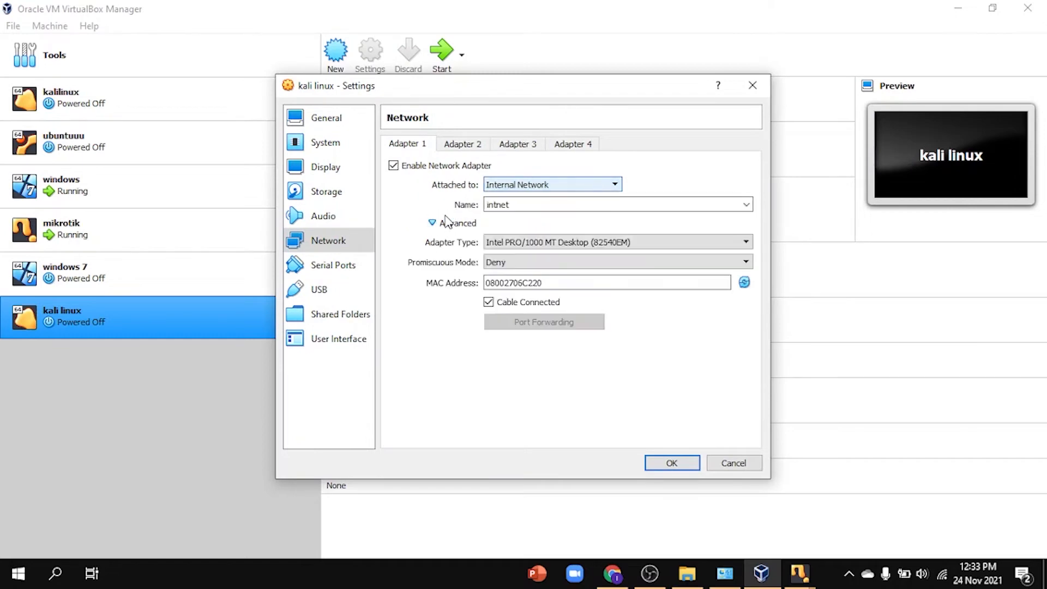
click(541, 265)
click(540, 294)
click(528, 204)
click(763, 501)
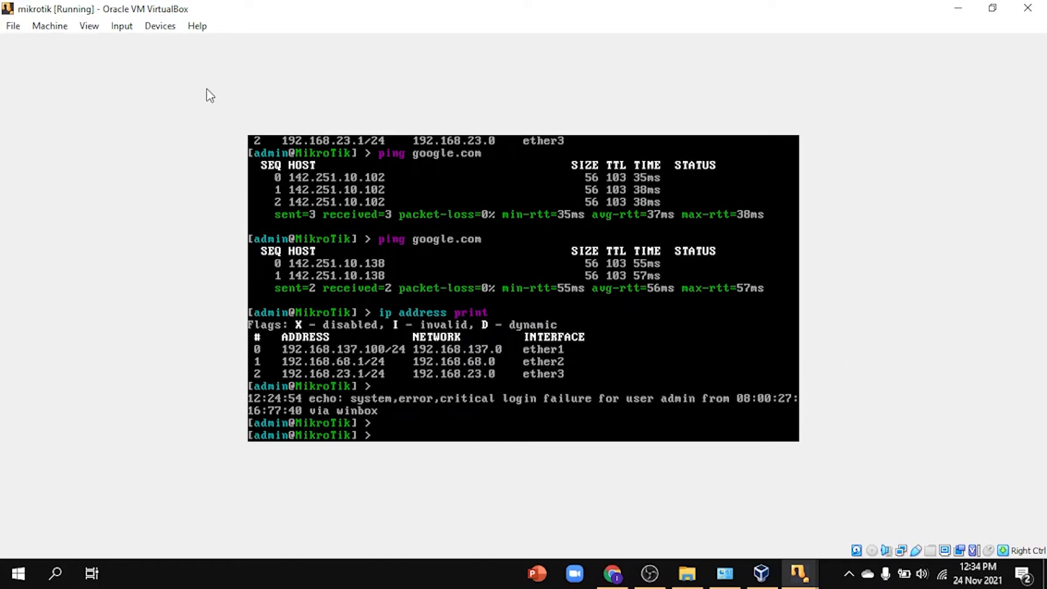
Step: Verify the mikrotik VM's adapters 2 and 3 use intnet and intnet2, then close its settings
click(57, 28)
key(Escape)
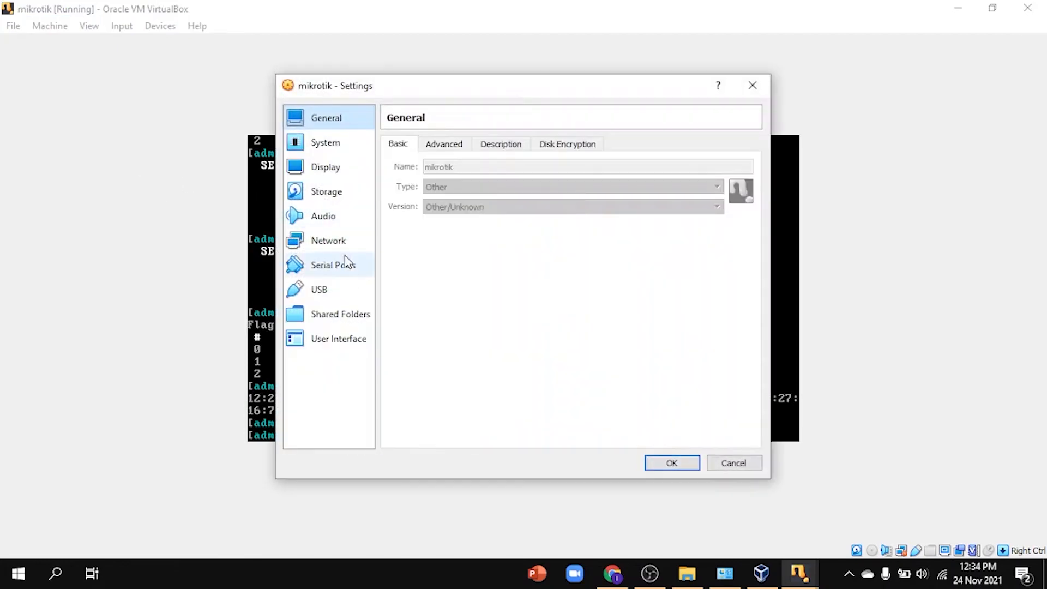
click(339, 244)
click(463, 146)
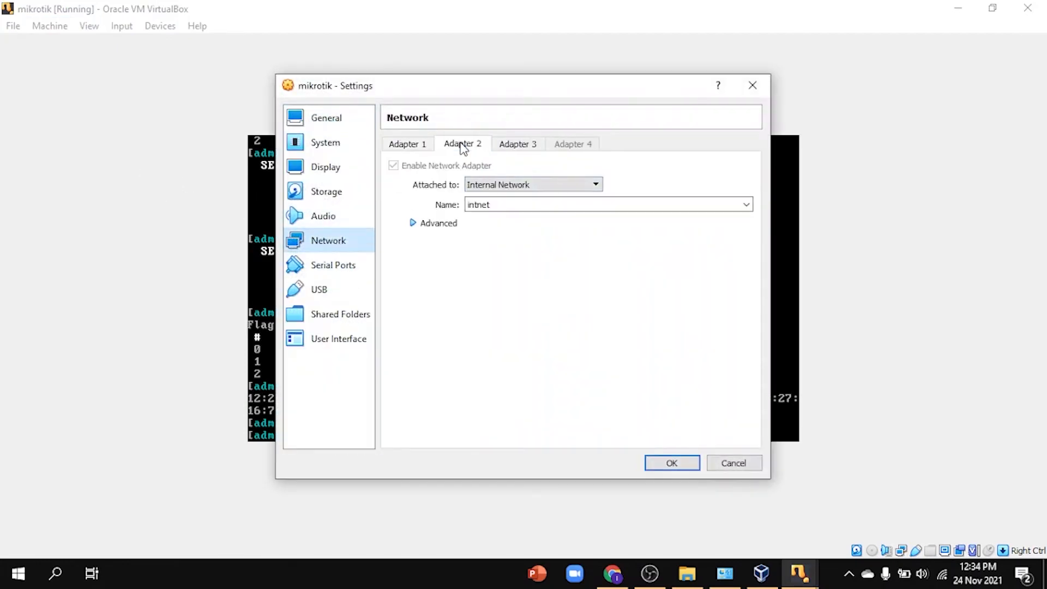
click(511, 145)
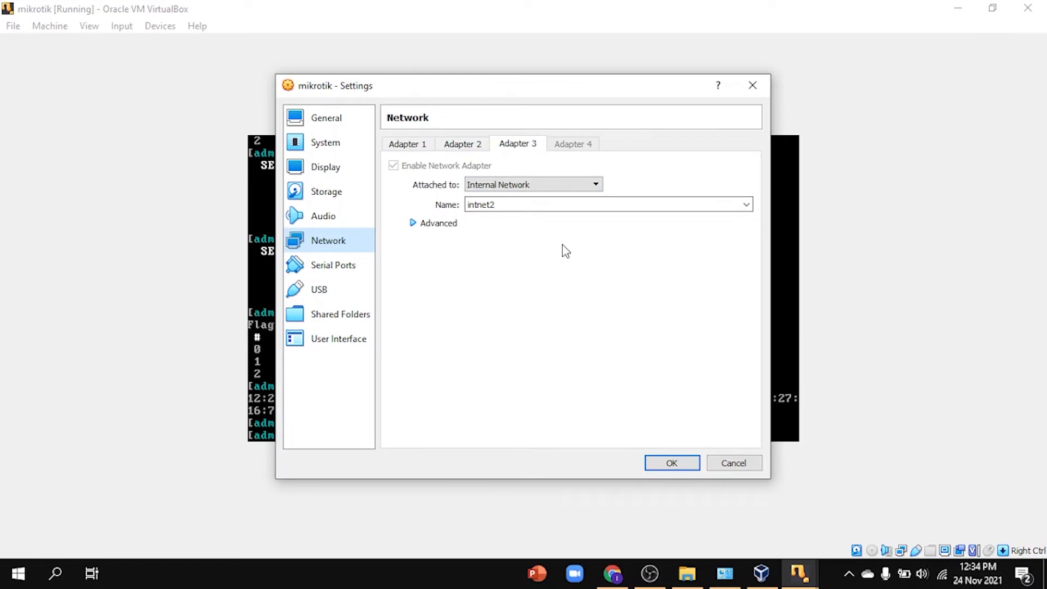
click(696, 461)
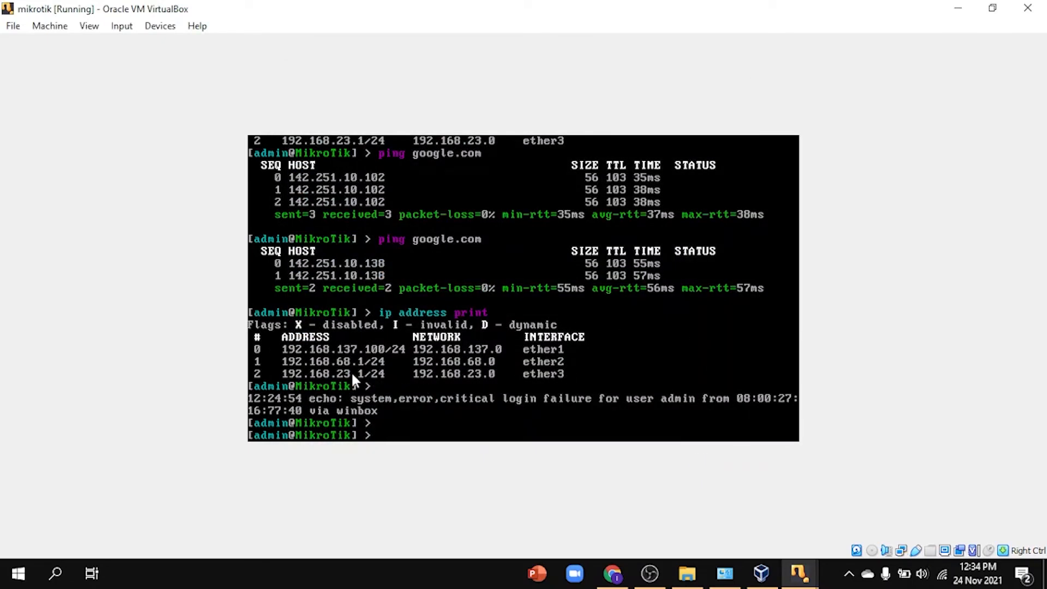
click(958, 9)
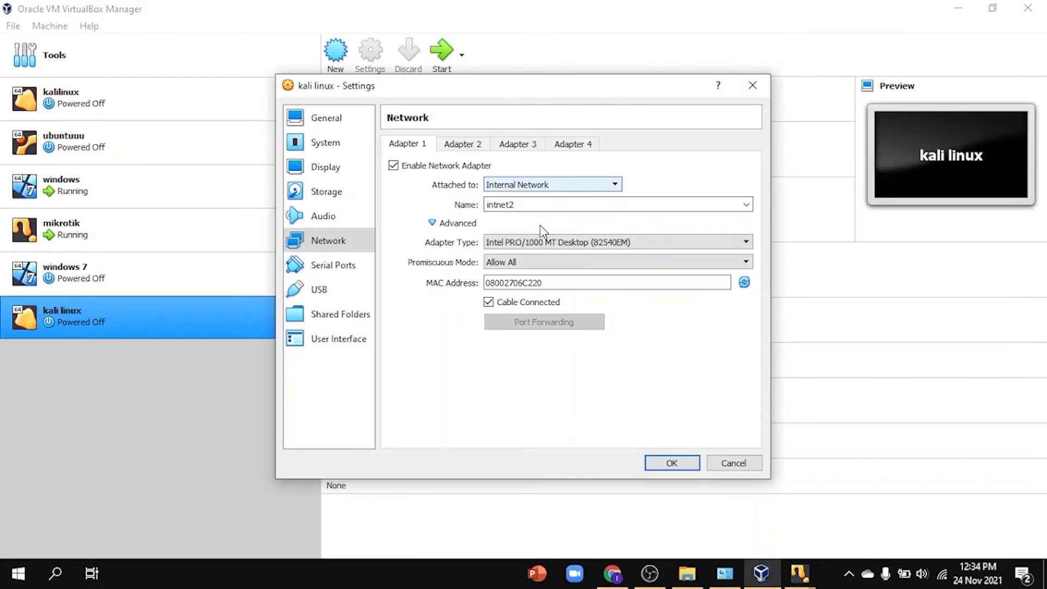
Step: In the kali linux machine's storage settings, choose a disk file for the empty optical drive
click(340, 194)
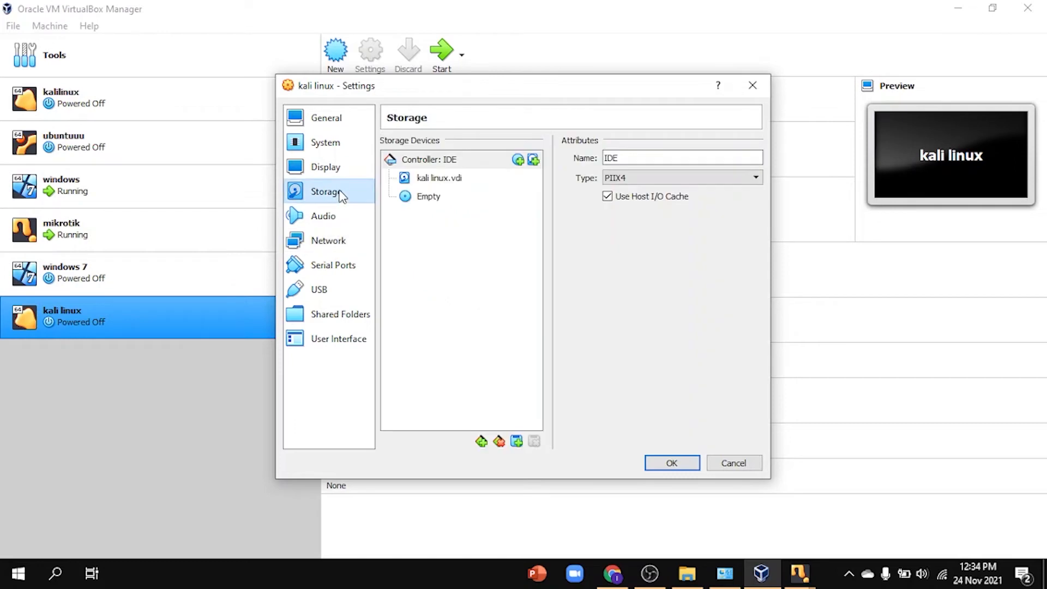
click(430, 198)
click(754, 159)
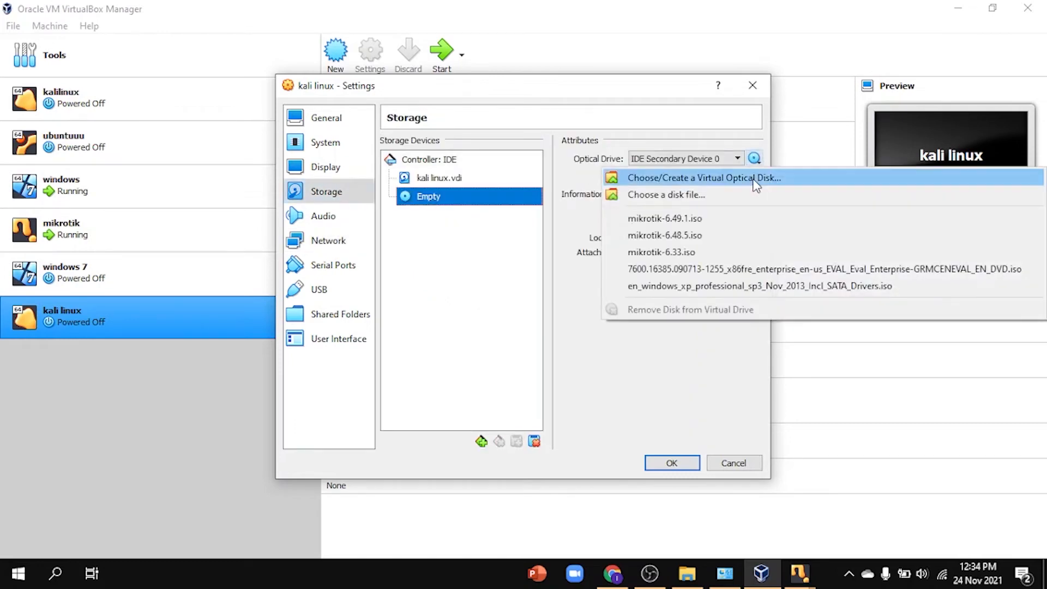
click(706, 194)
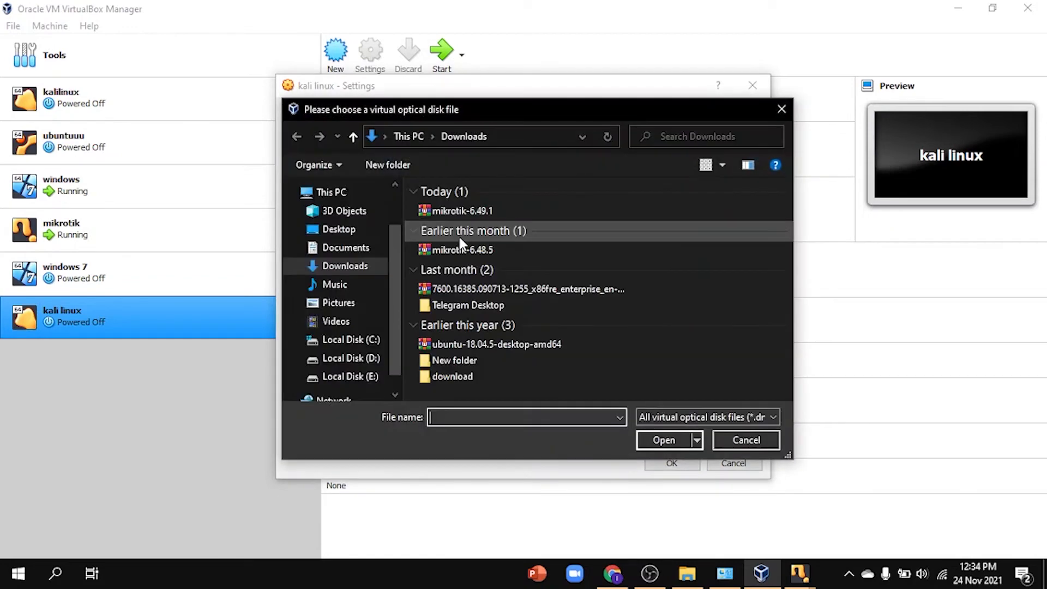
Step: Pick kali-linux-2021.1-installer-amd64.iso from the SO folder on drive D and save the settings
scroll(369, 334, down, 1)
click(359, 314)
click(364, 334)
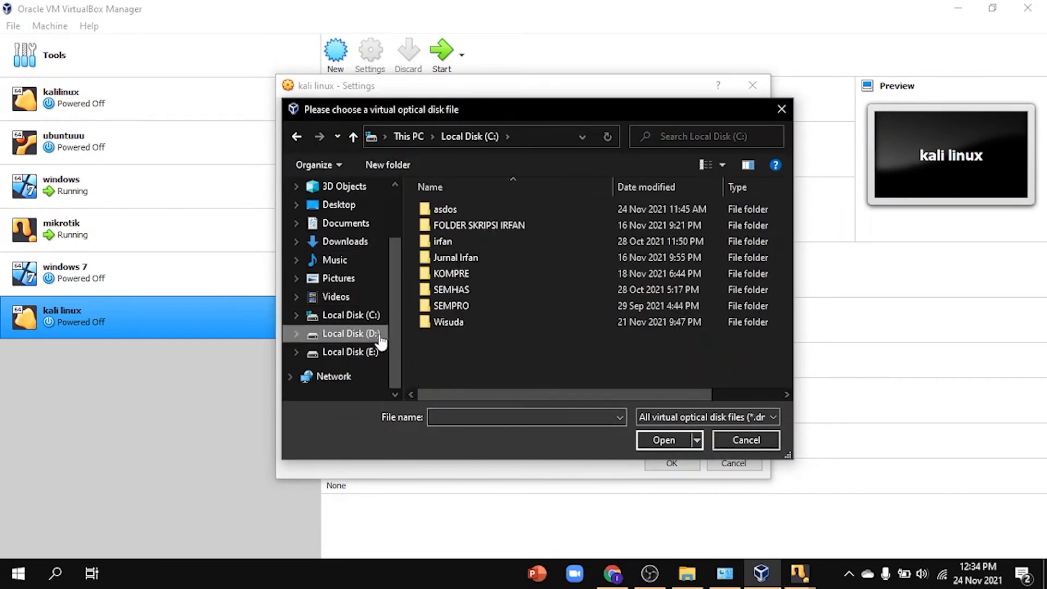
double_click(461, 223)
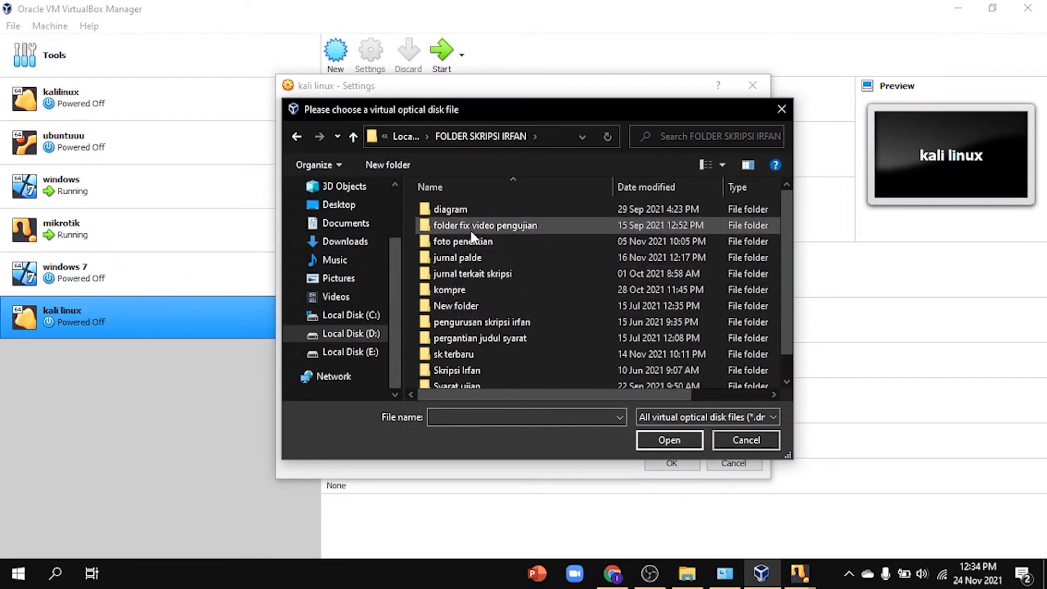
click(297, 137)
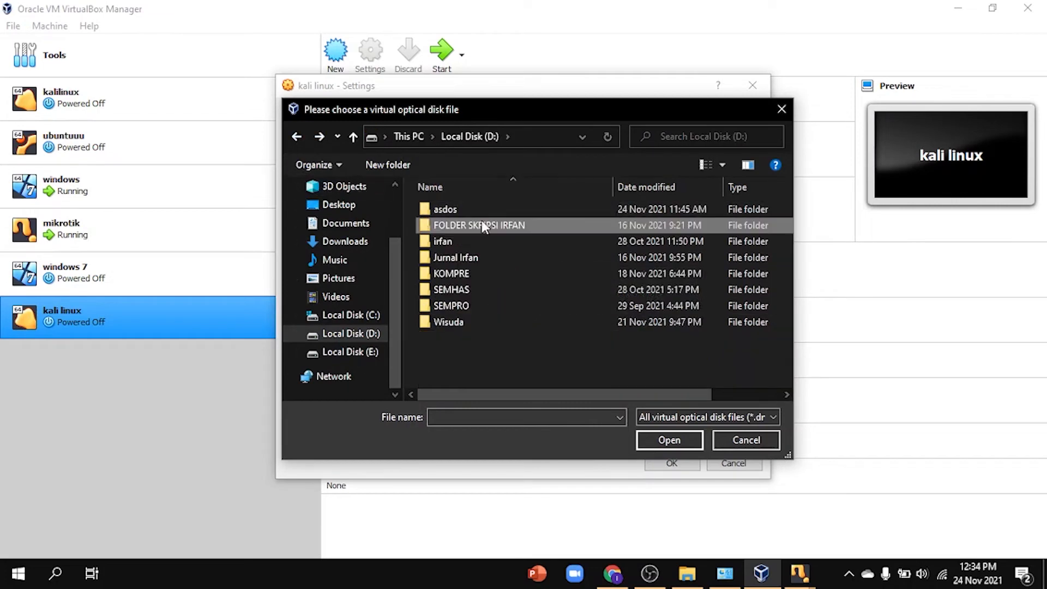
double_click(486, 241)
double_click(479, 226)
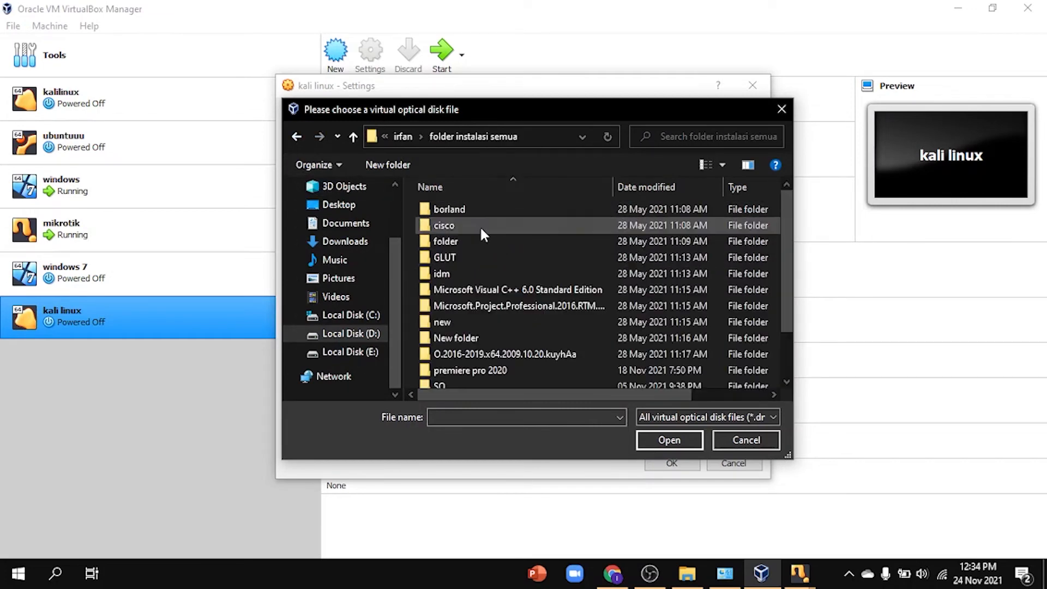
scroll(488, 305, down, 1)
double_click(494, 329)
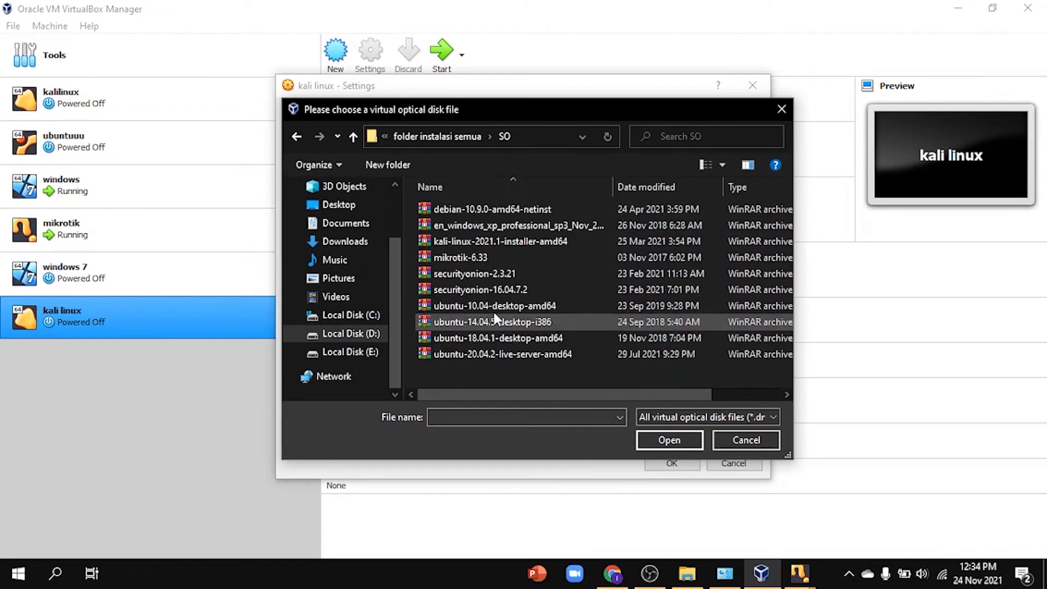
click(501, 241)
click(669, 439)
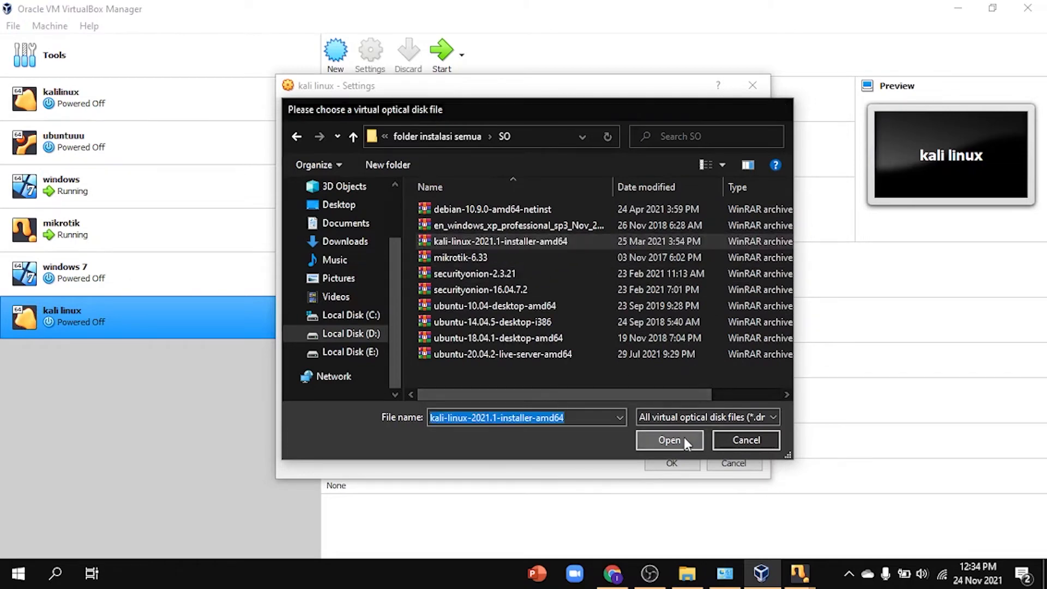
click(682, 464)
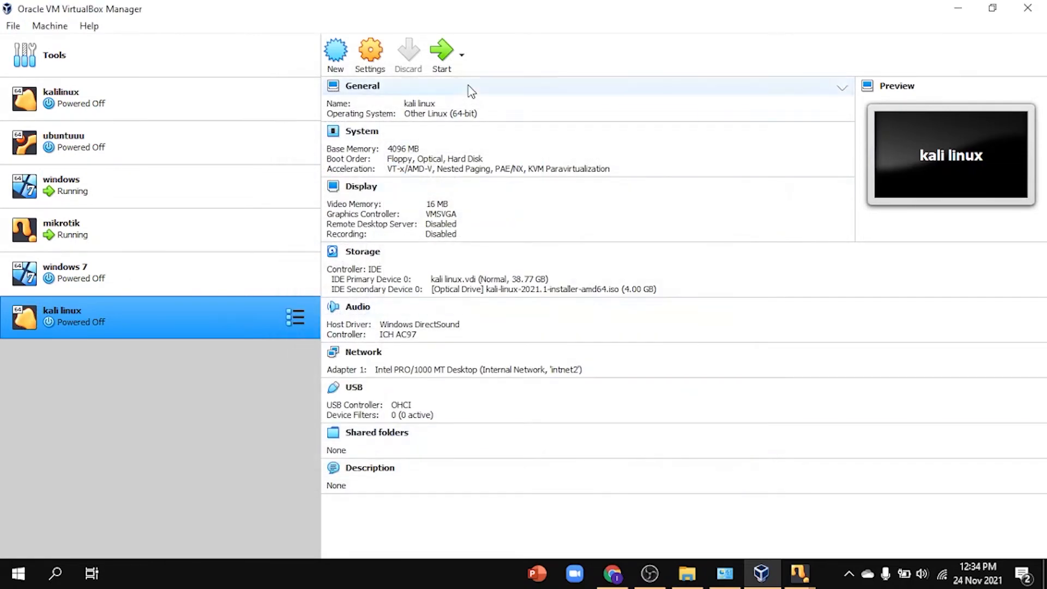
Step: Start the kali linux VM, choose Install, maximize its window, and select English as the language
click(443, 53)
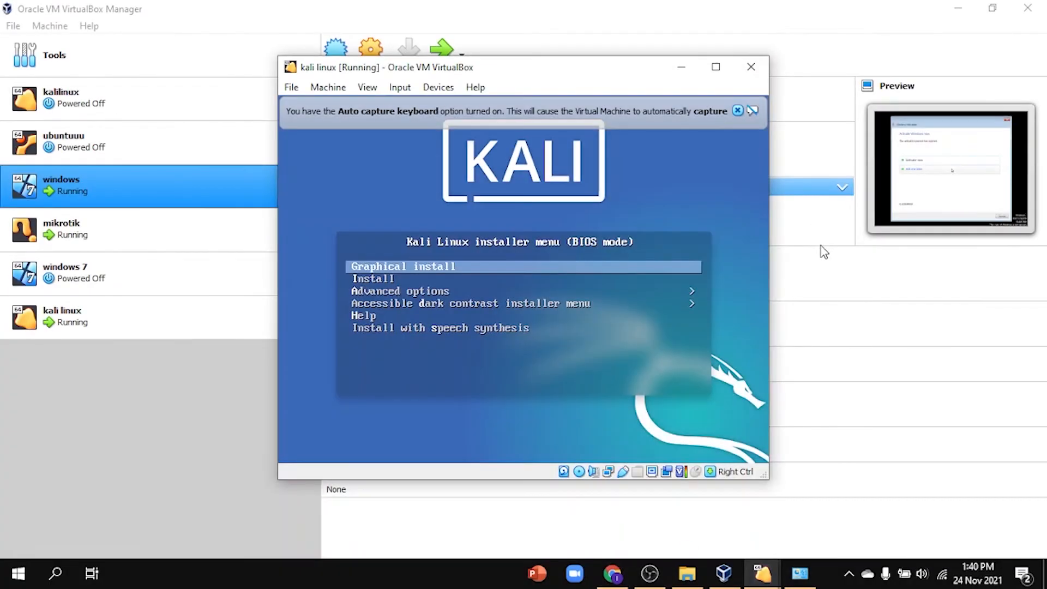
key(Down)
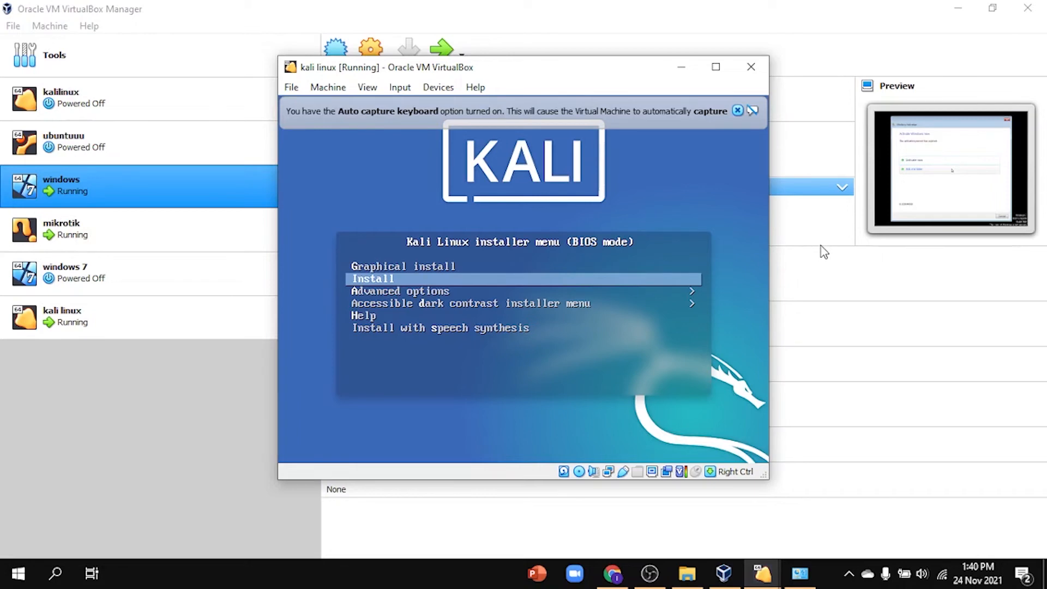
key(Return)
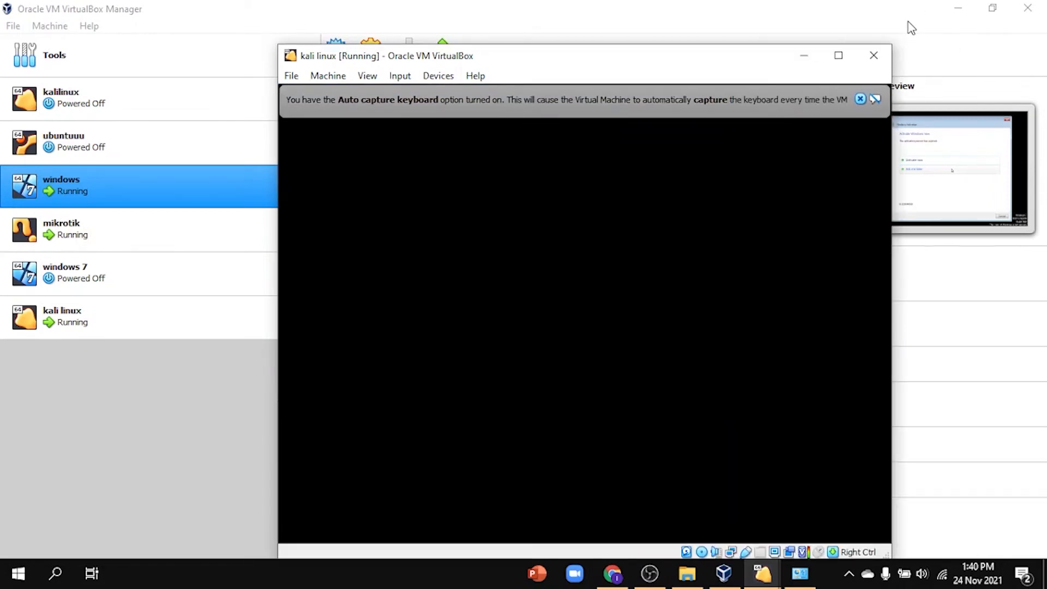
click(860, 98)
click(838, 55)
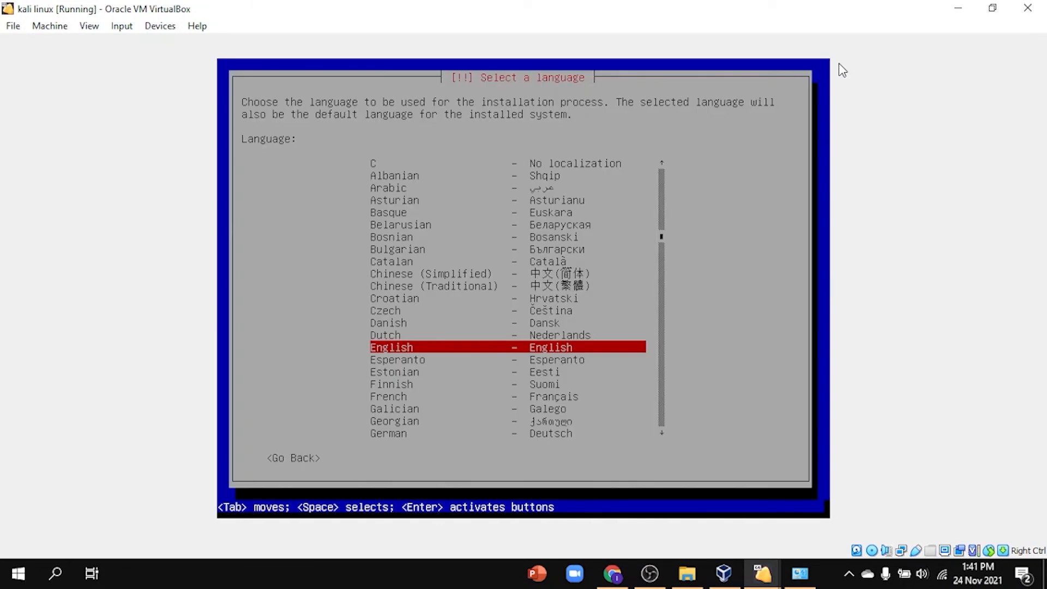
key(Return)
key(Return)
key(Return)
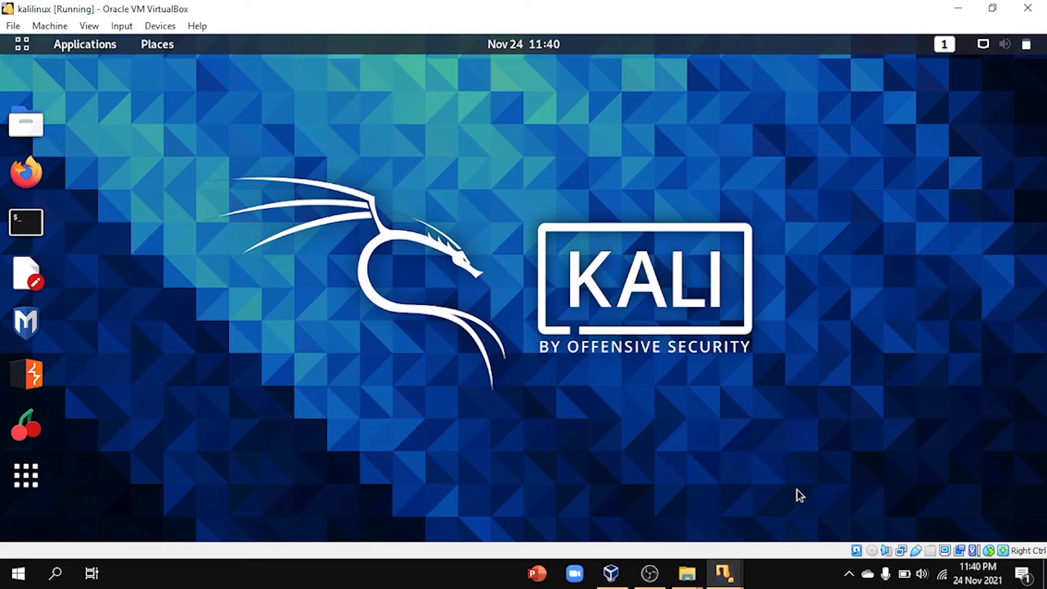
Step: Bring the kalilinux VM forward and expand the wired connection in its system menu
click(739, 581)
click(627, 526)
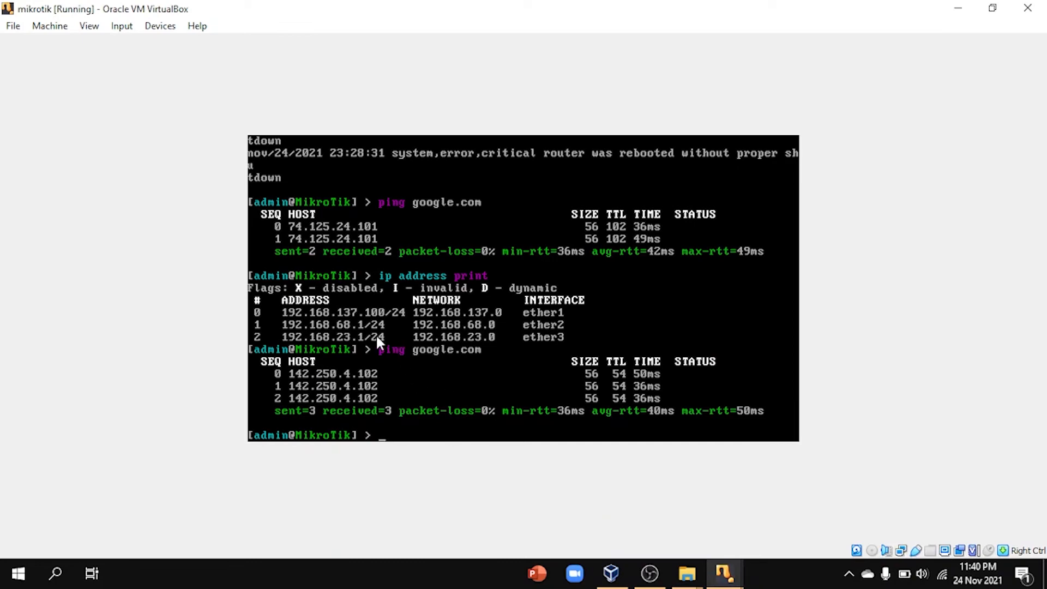
mouse_move(749, 585)
click(865, 504)
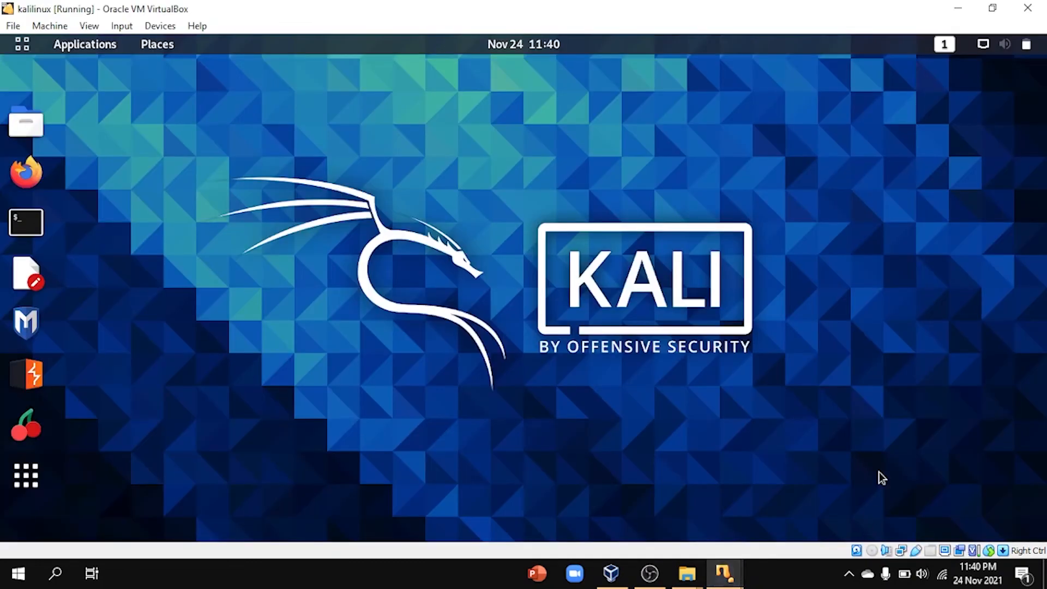
click(991, 47)
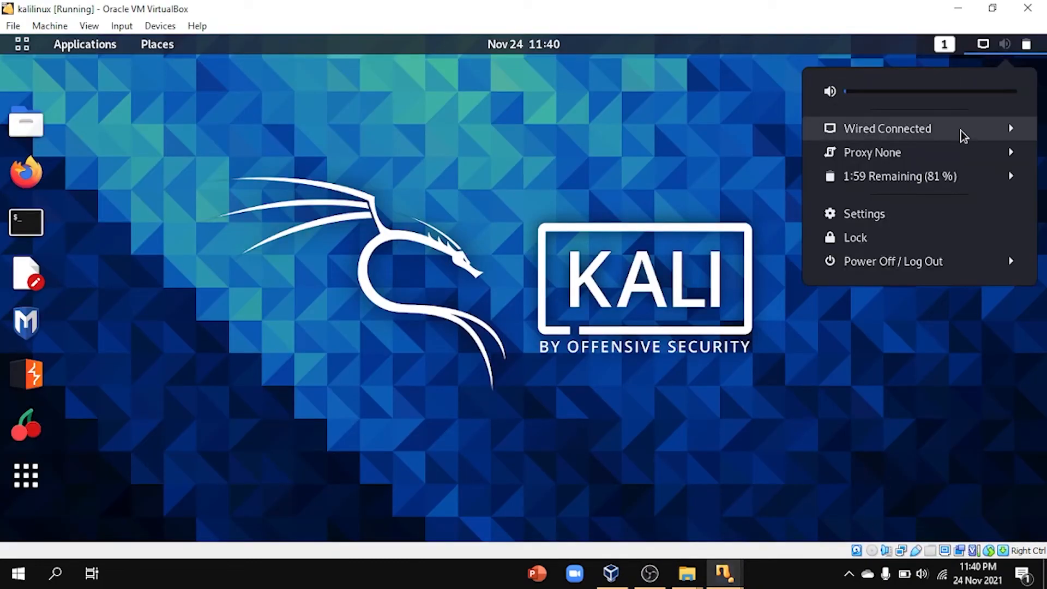
click(936, 127)
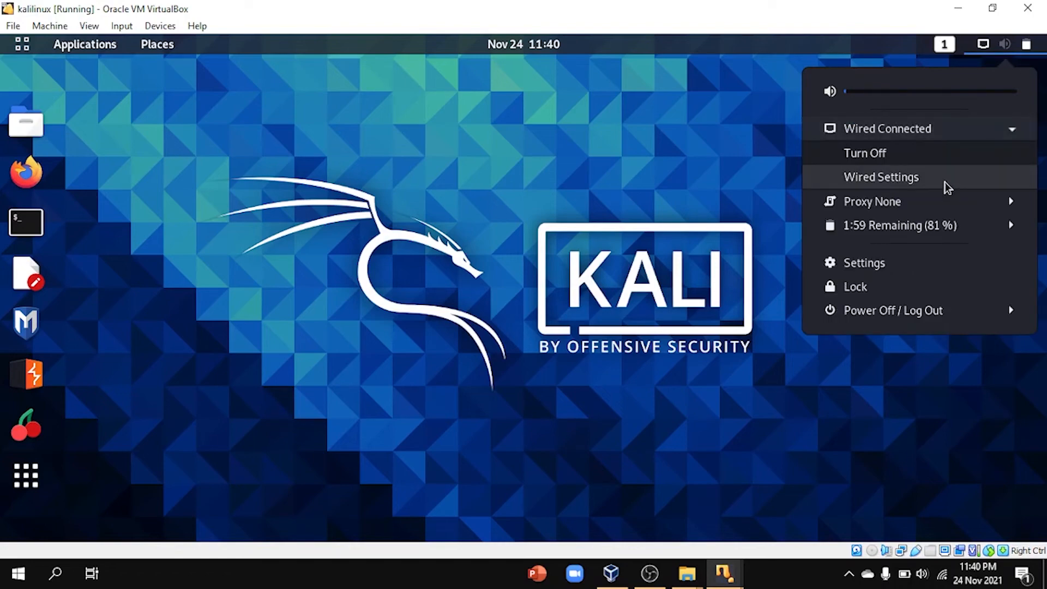
Step: Bring the Windows VM forward and maximize its WinBox window
mouse_move(724, 574)
click(728, 537)
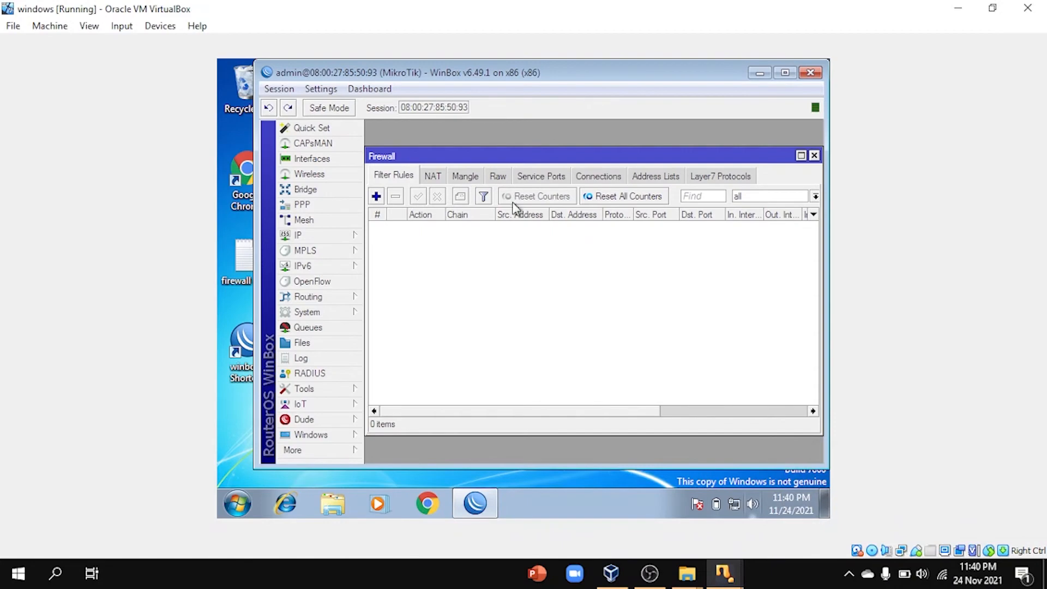
click(785, 72)
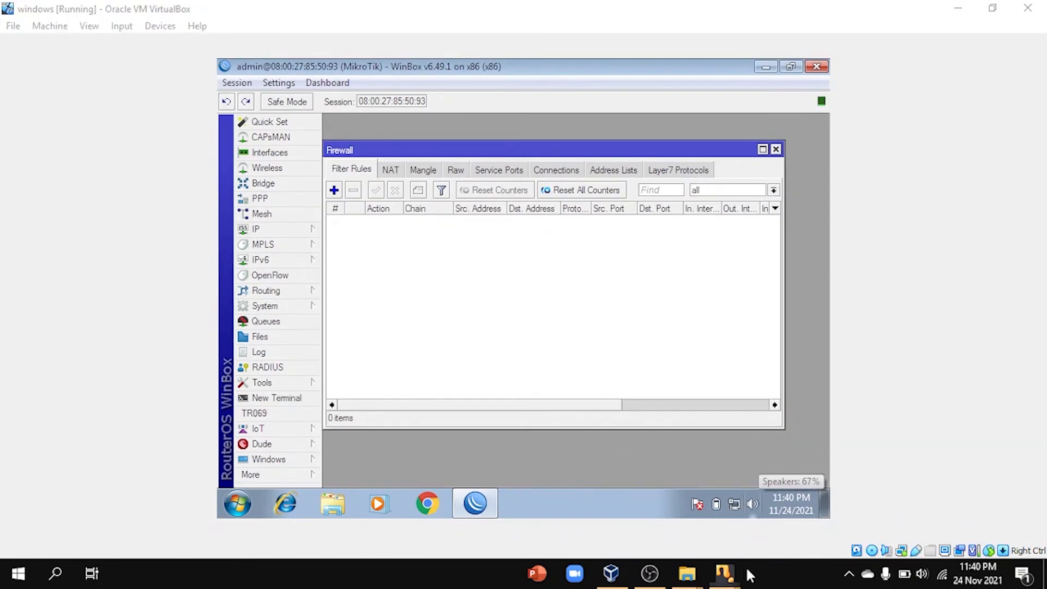
Step: Back in the kalilinux VM, open Wired Settings from the system menu
mouse_move(724, 574)
click(834, 535)
click(676, 165)
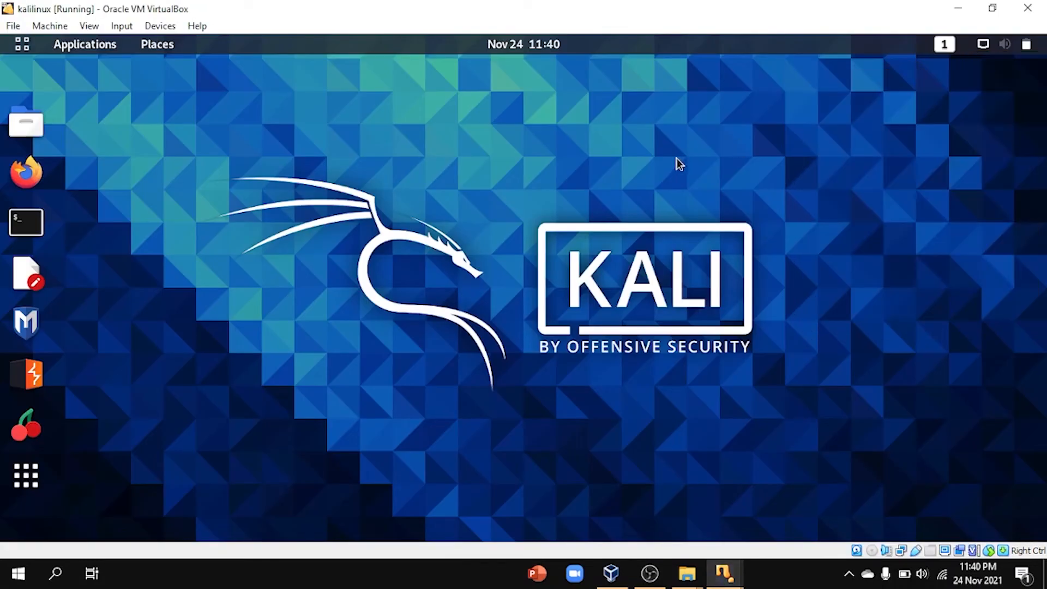
click(981, 44)
click(979, 129)
click(873, 177)
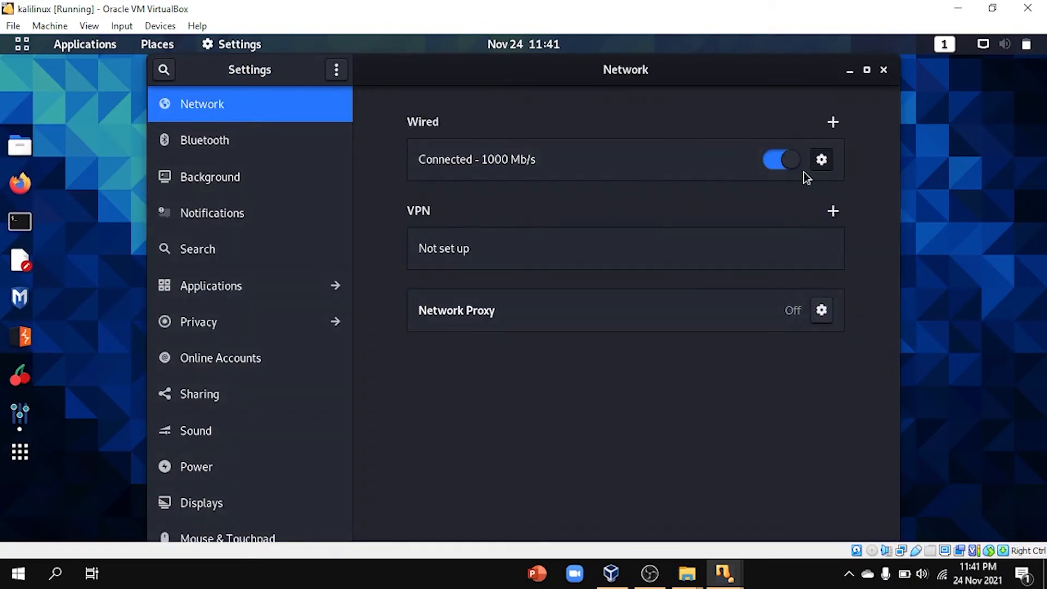
Step: Check the wired IPv4 address 192.168.23.2, then cancel without changes and close Settings
click(816, 167)
click(446, 157)
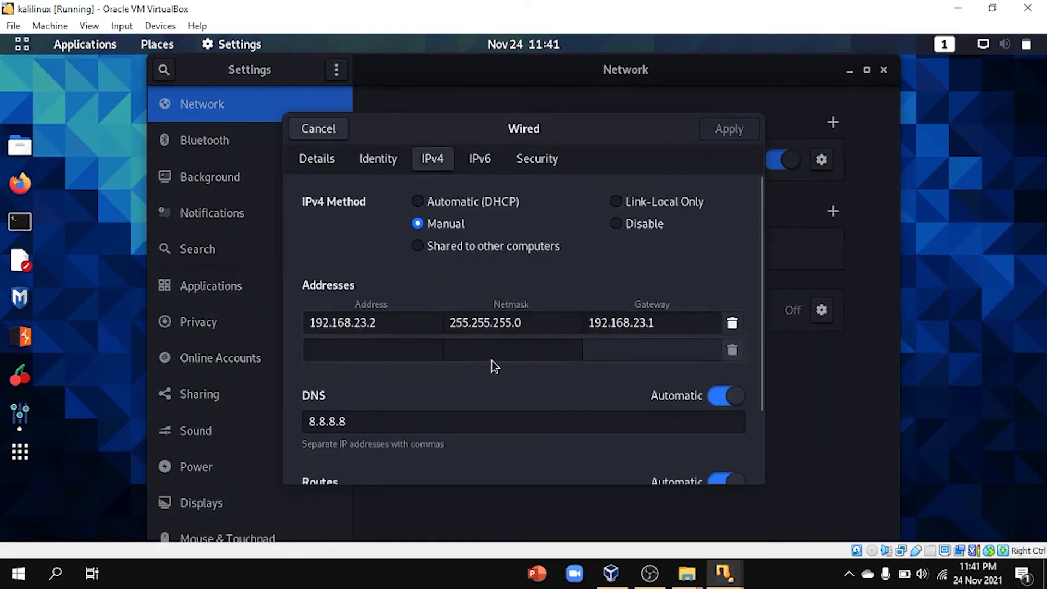
drag(394, 320, 297, 320)
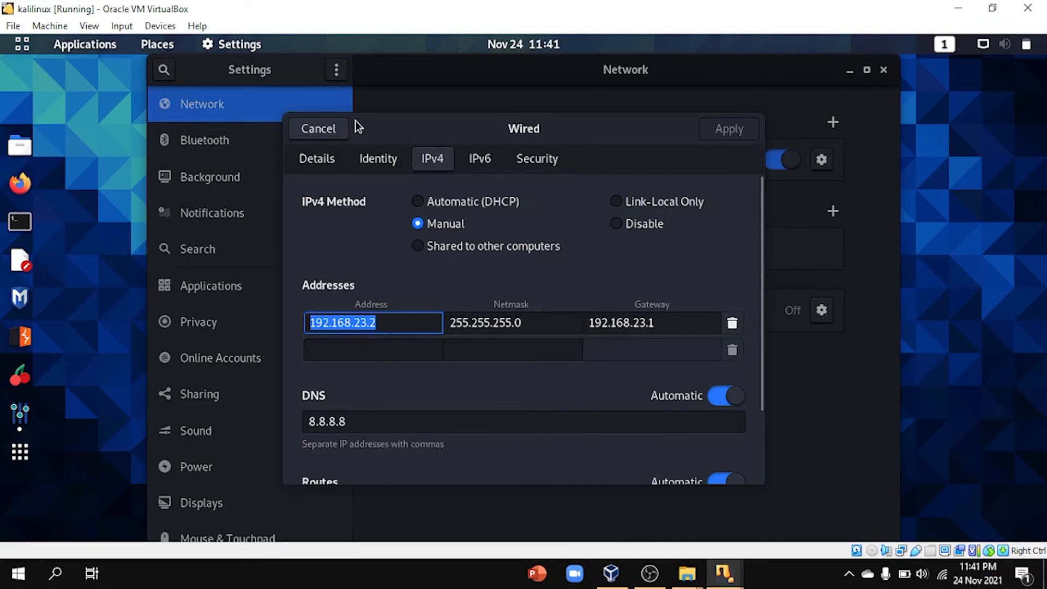
click(341, 132)
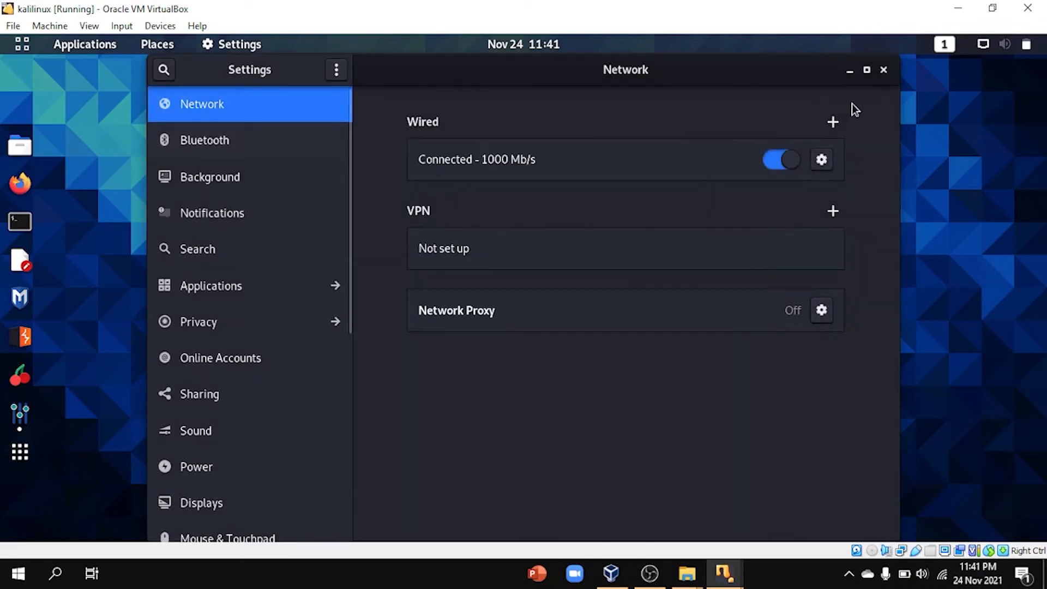
click(884, 70)
Step: In WinBox's Firewall window, start a new filter rule on the input chain
mouse_move(728, 569)
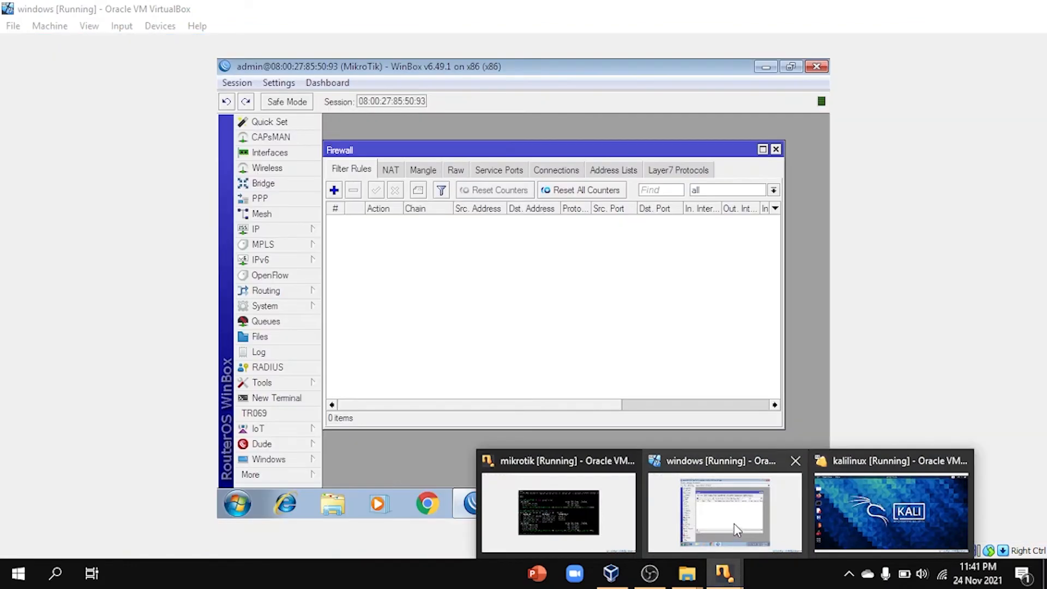
click(733, 521)
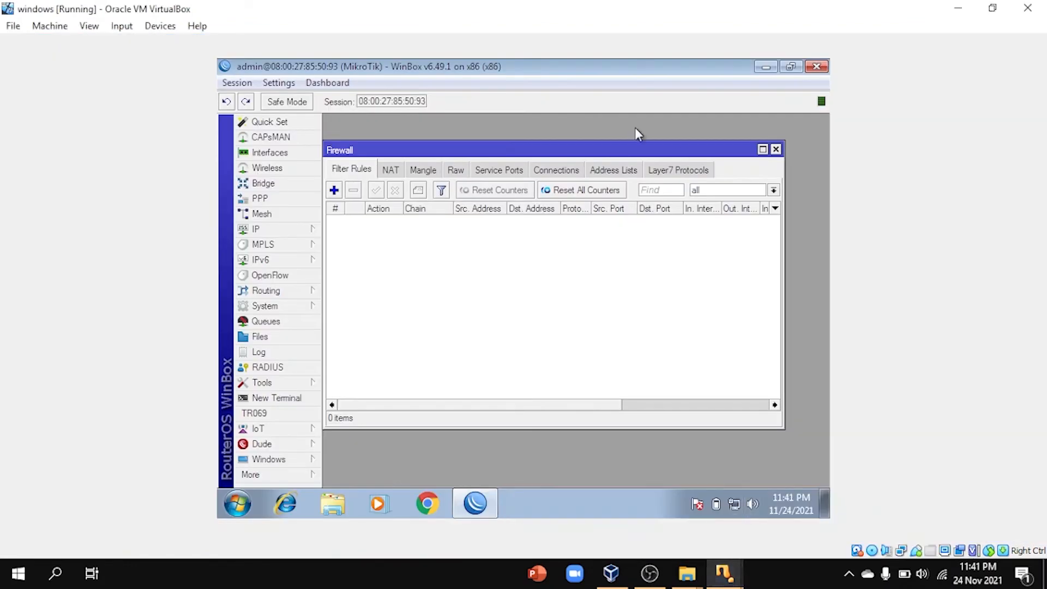
drag(622, 150, 672, 140)
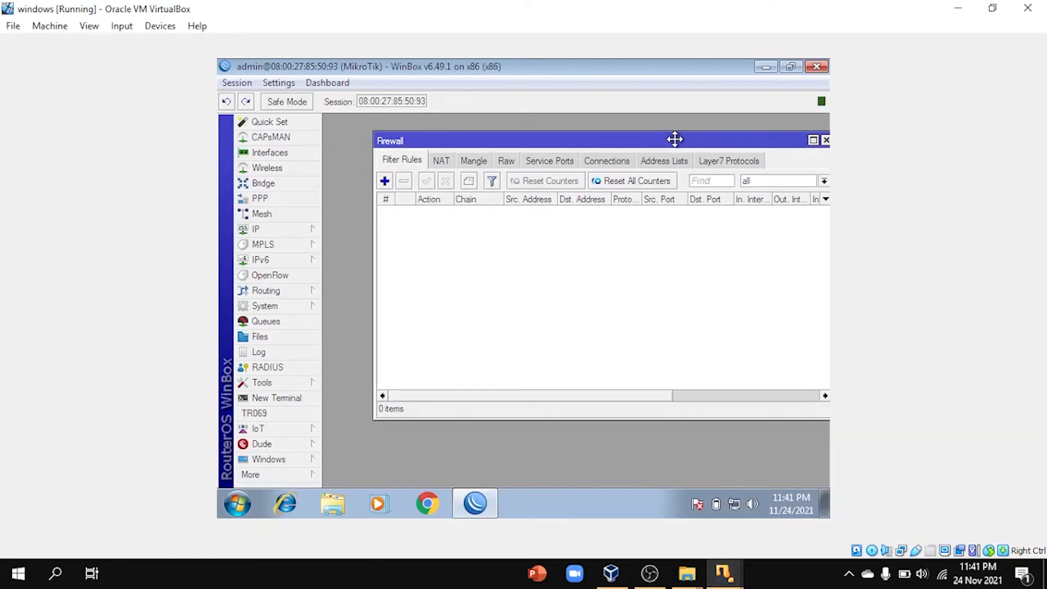
click(385, 181)
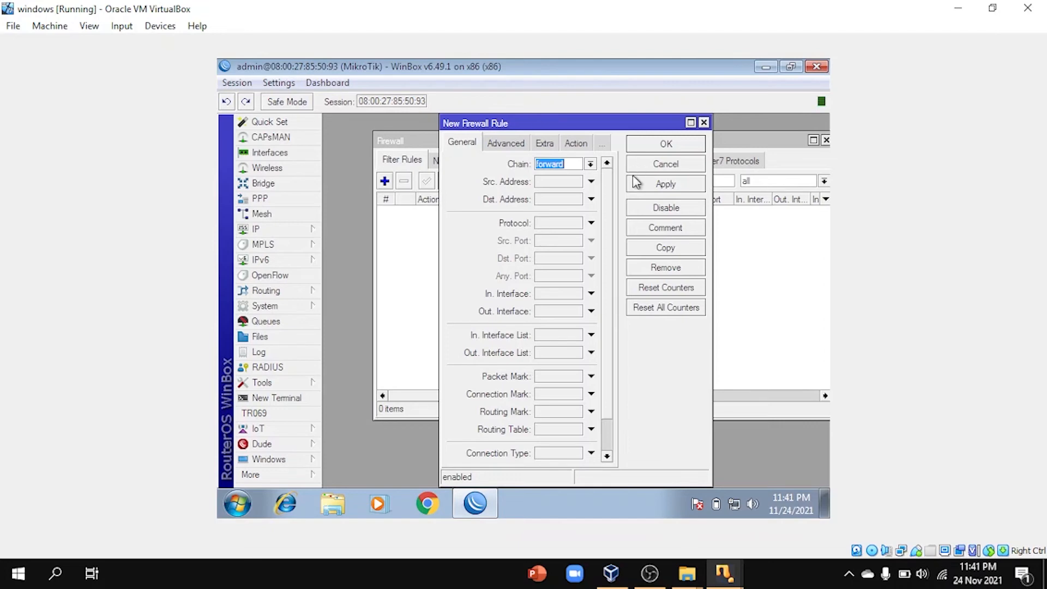
click(704, 123)
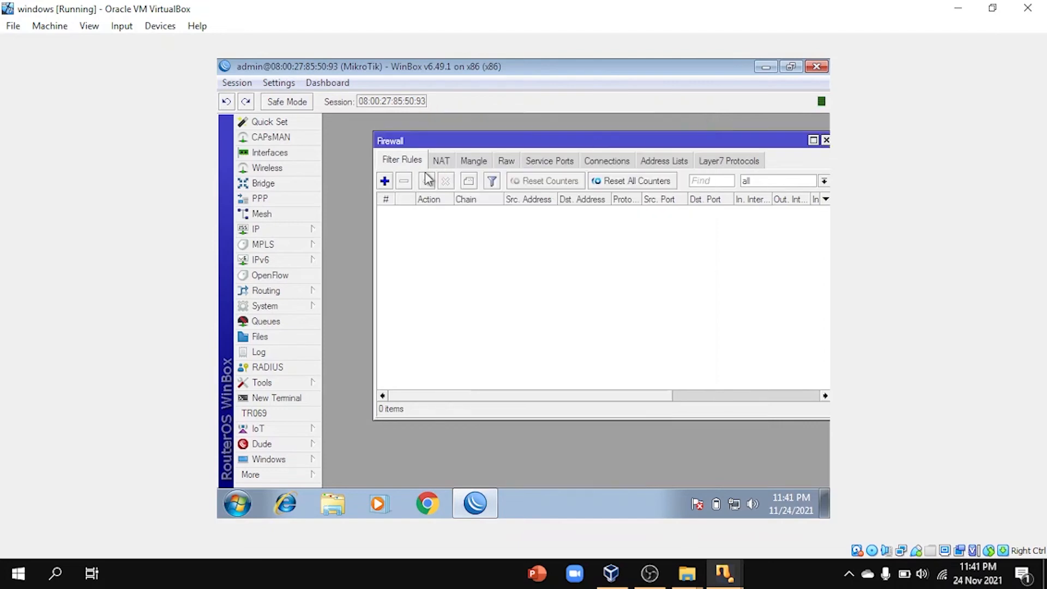
click(385, 181)
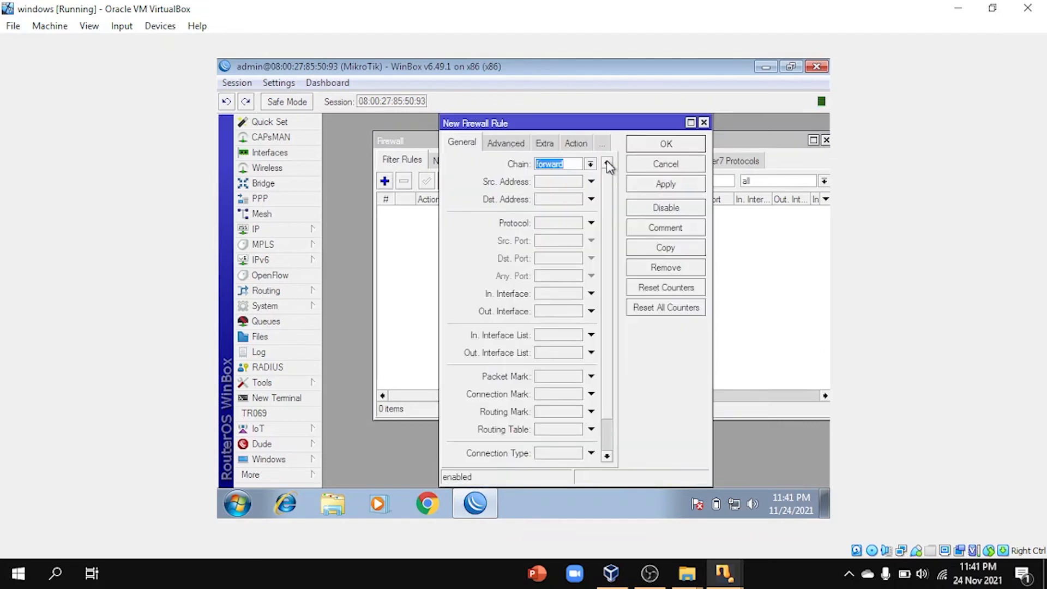
click(598, 163)
click(587, 187)
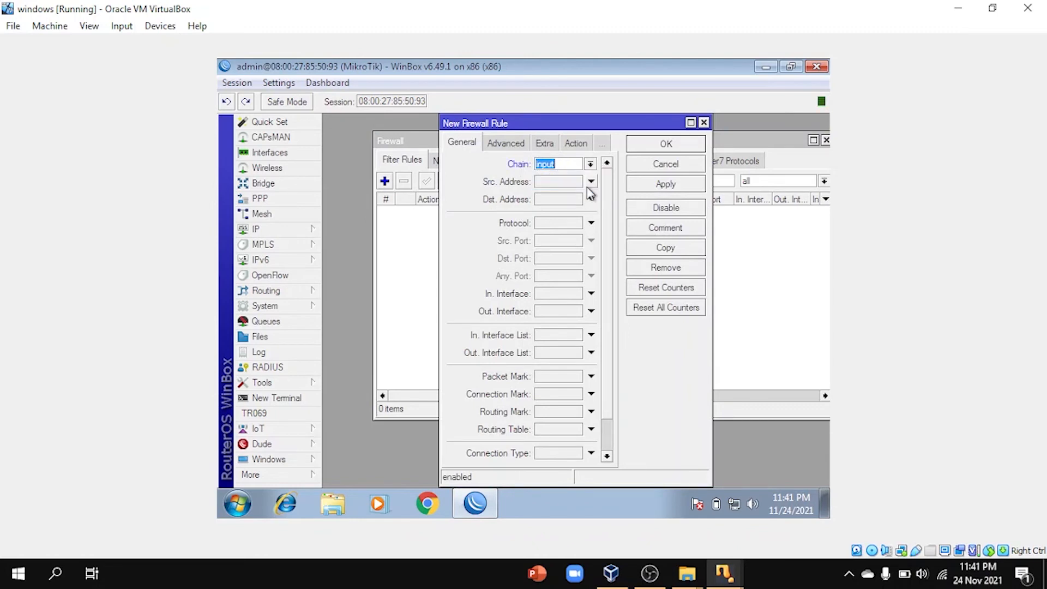
Step: Match protocol 6 (tcp) with port-scan detection, set action to add src to address list, and save
click(567, 222)
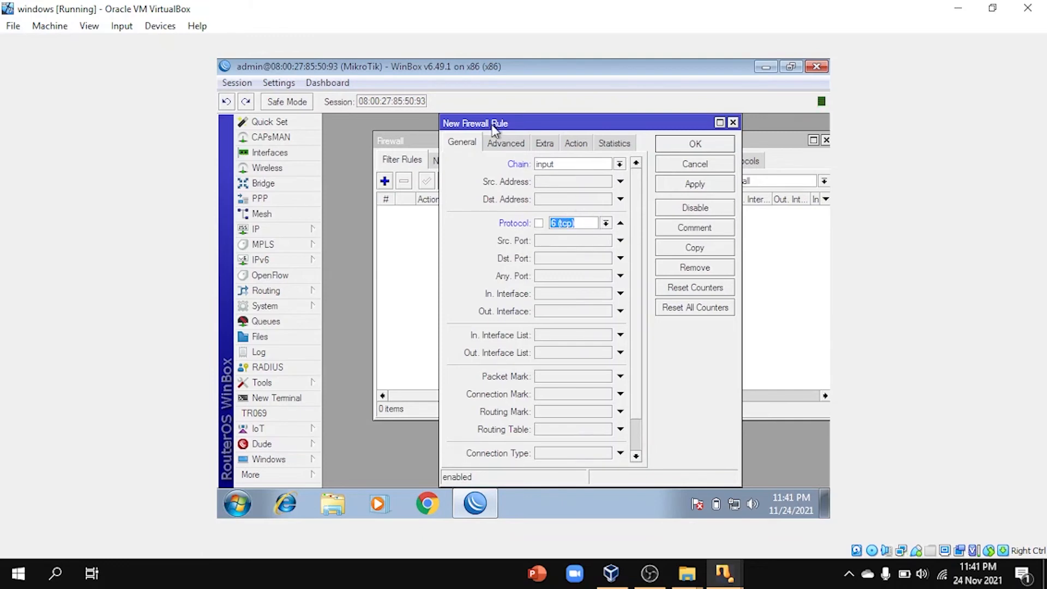
click(553, 146)
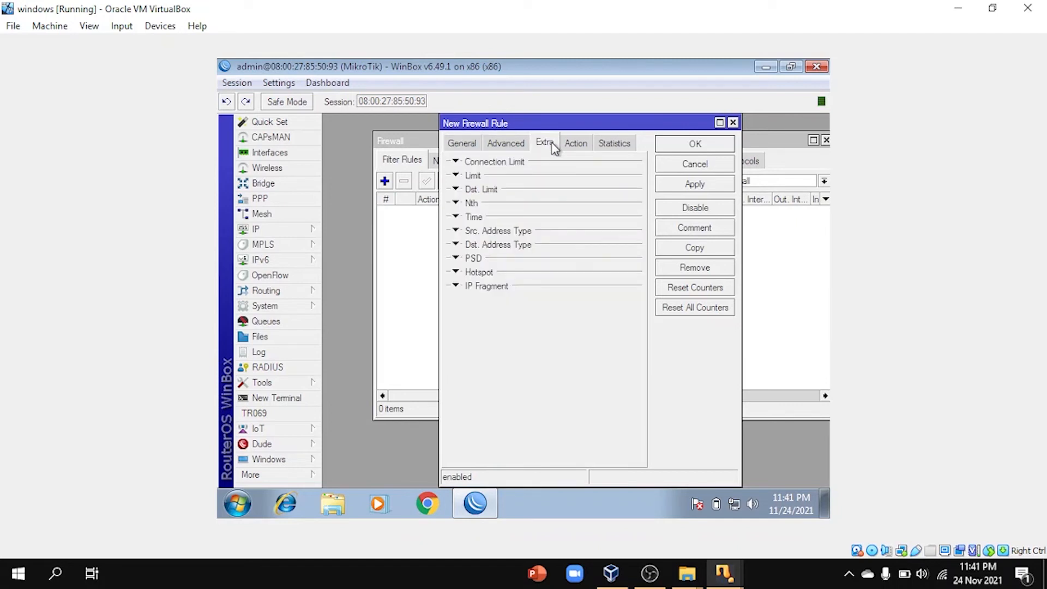
click(456, 258)
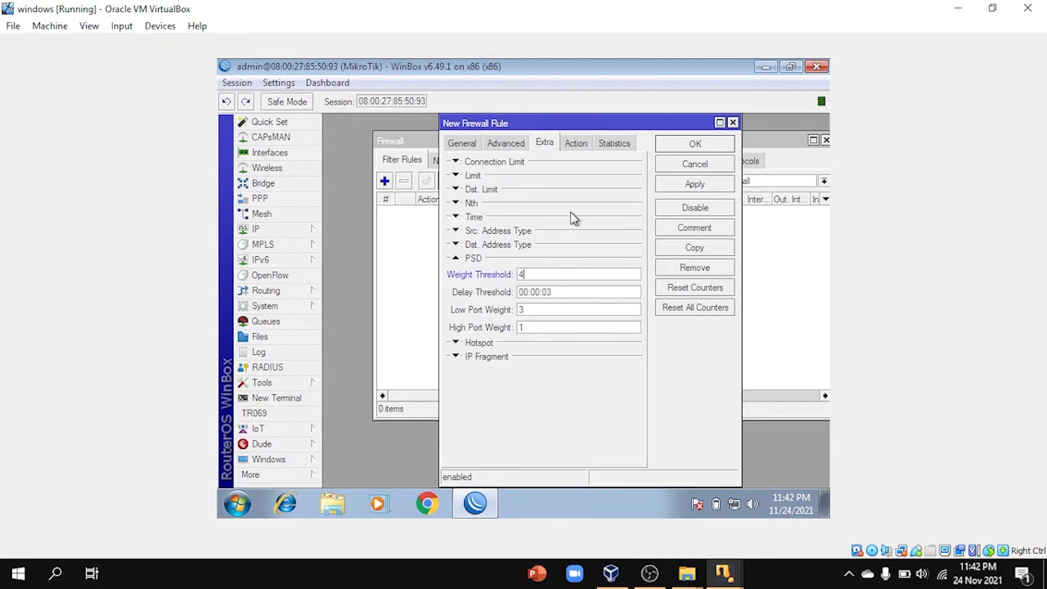
click(576, 146)
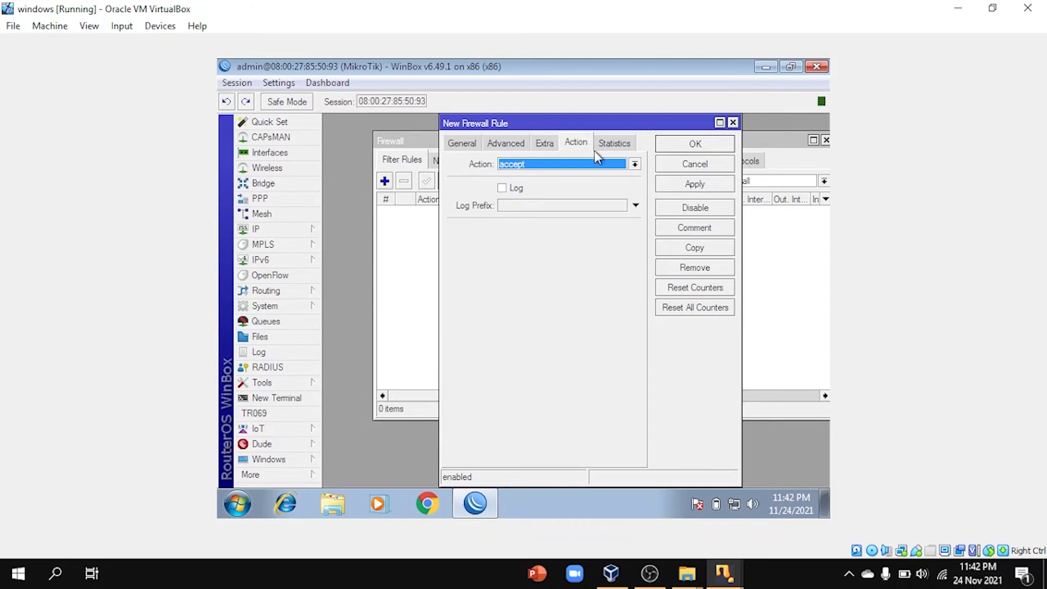
click(636, 164)
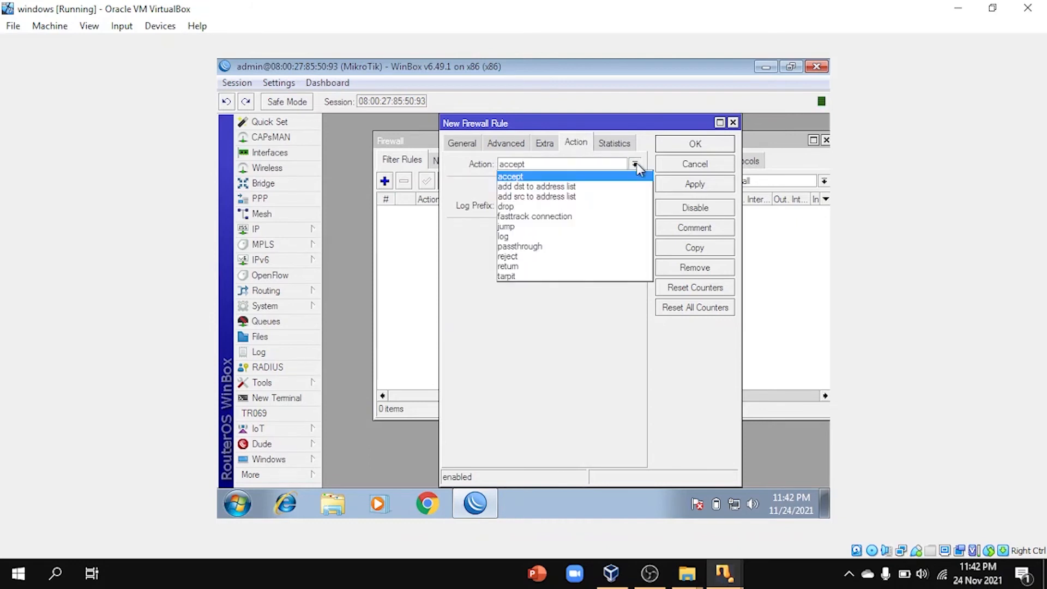
click(607, 202)
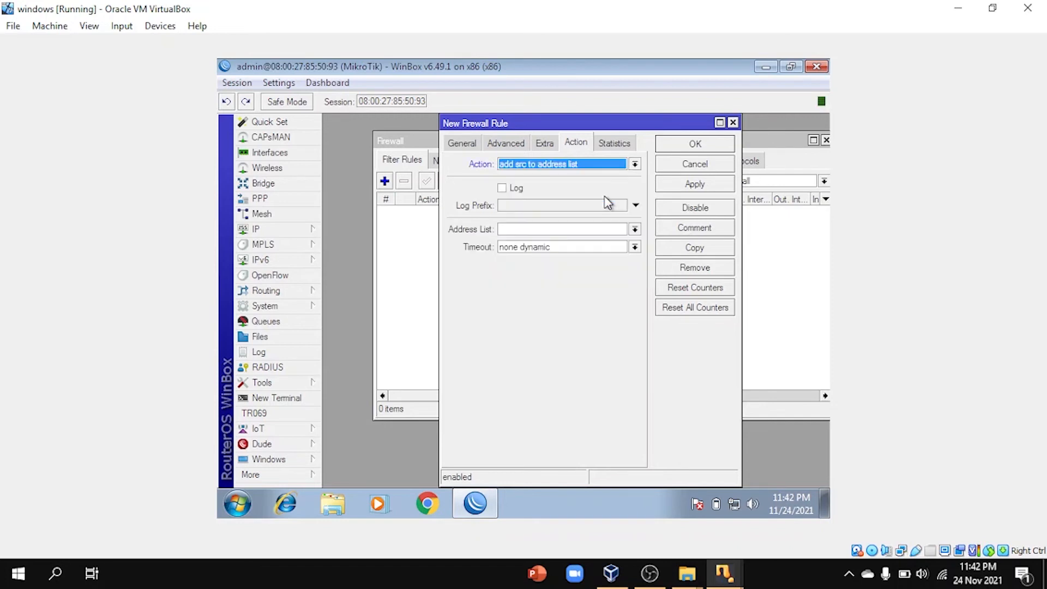
click(718, 187)
click(712, 155)
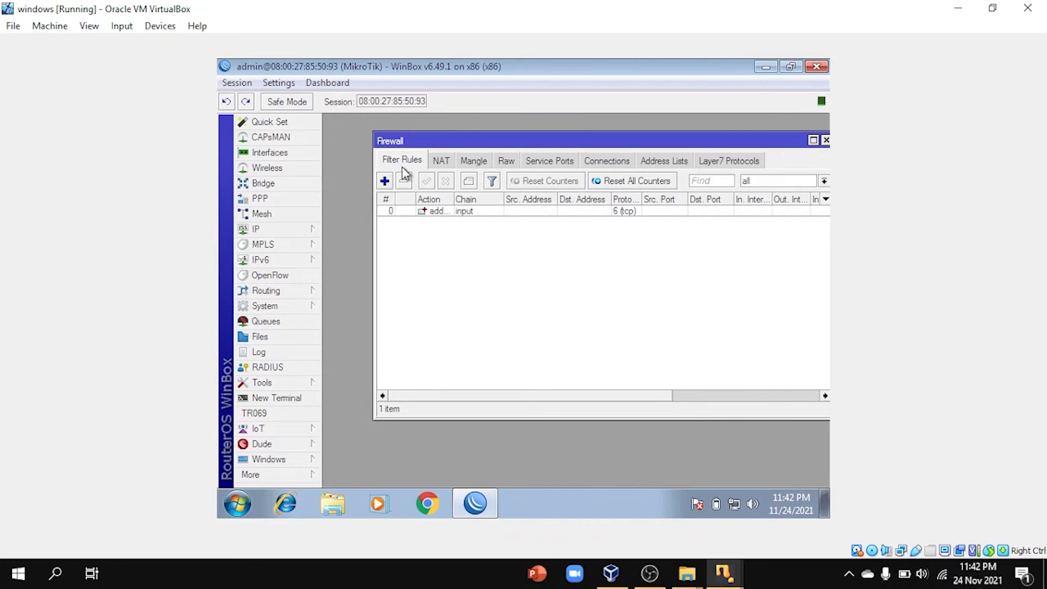
Step: Start a new input-chain rule matching the scanners' source address list
click(388, 184)
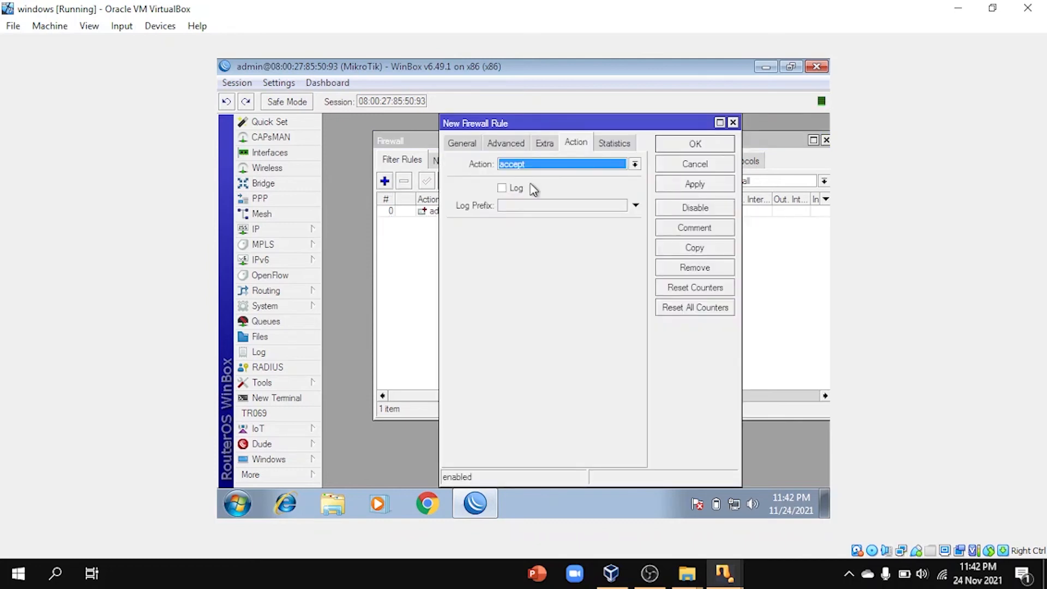
click(472, 146)
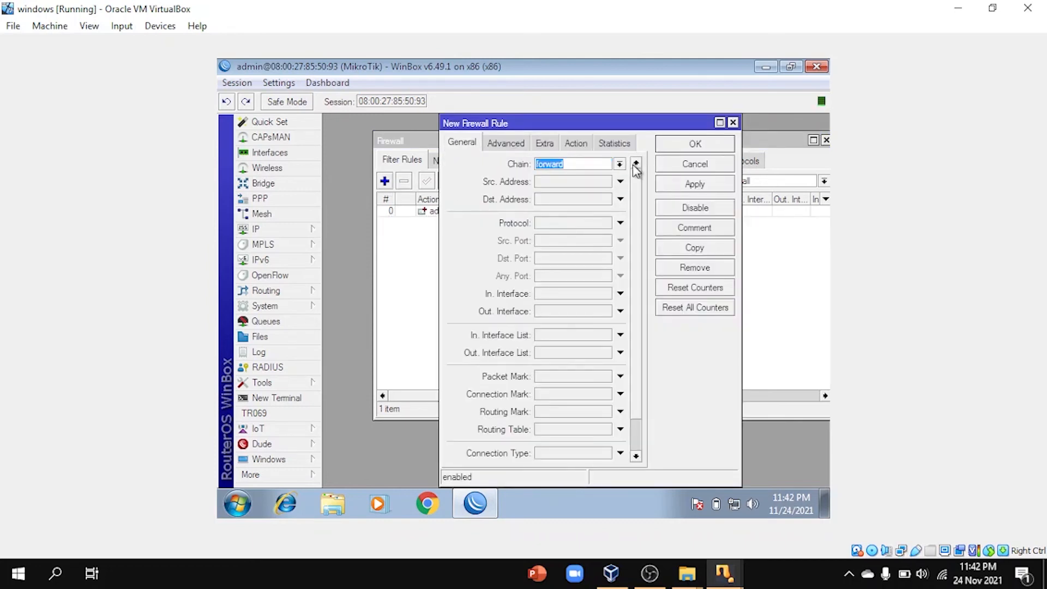
click(621, 165)
click(615, 185)
click(502, 142)
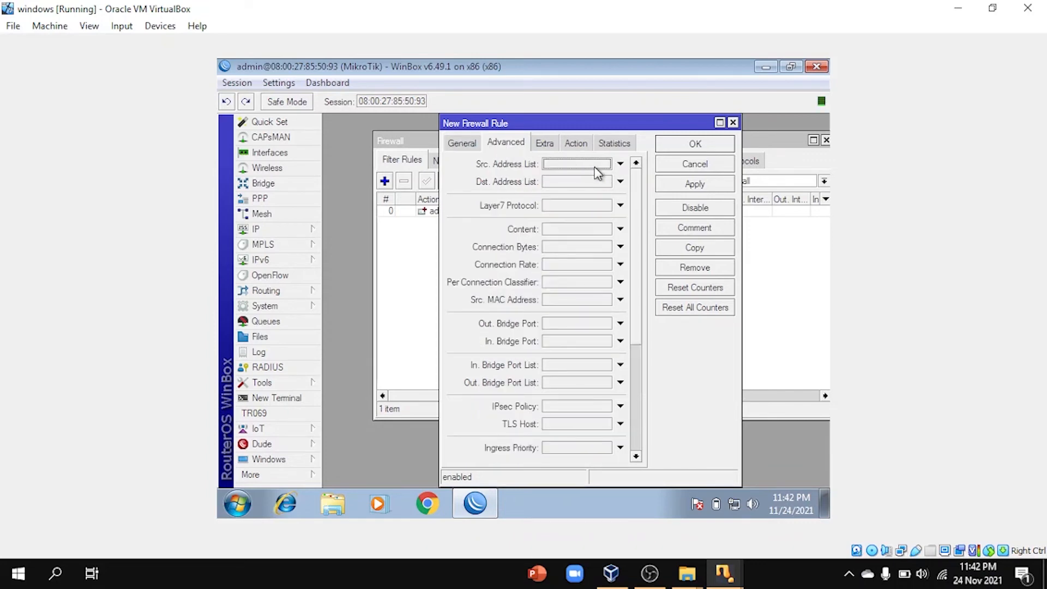
click(594, 167)
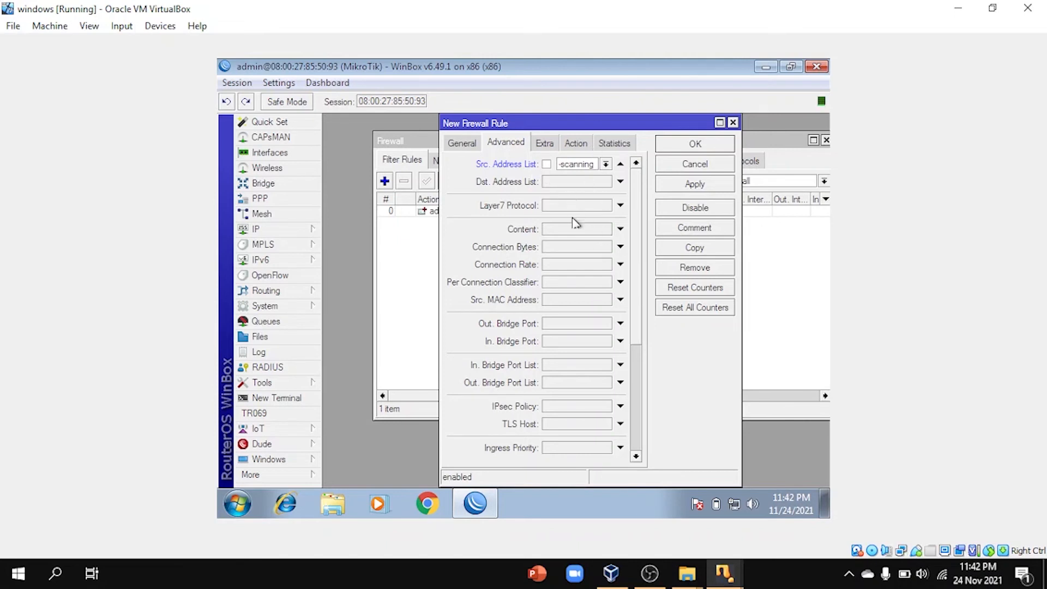
Step: Set the rule's action to drop, save it, then disable it in the rule list
click(576, 143)
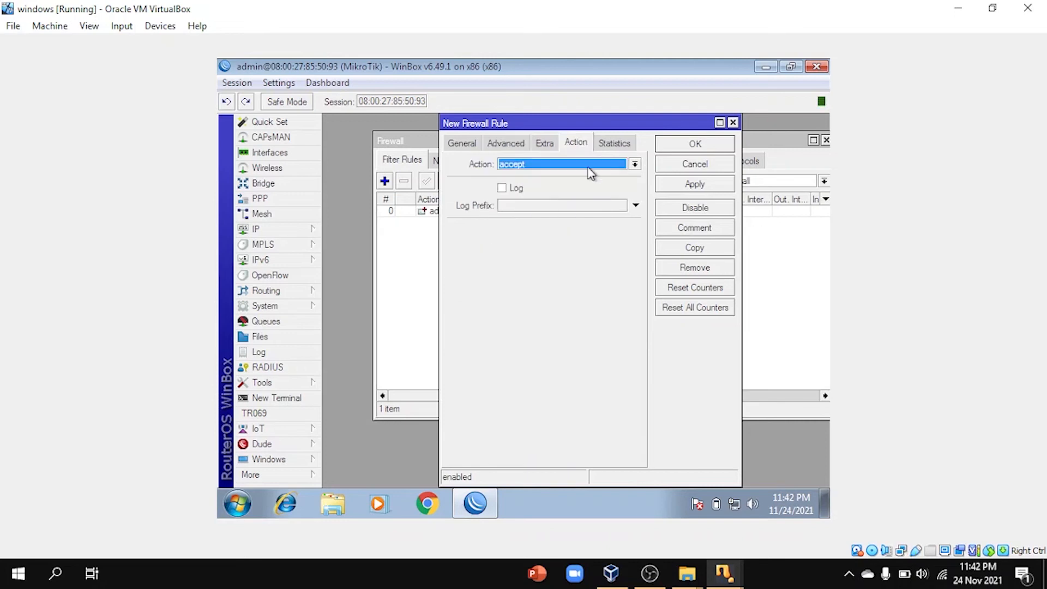
click(634, 164)
click(594, 209)
click(708, 184)
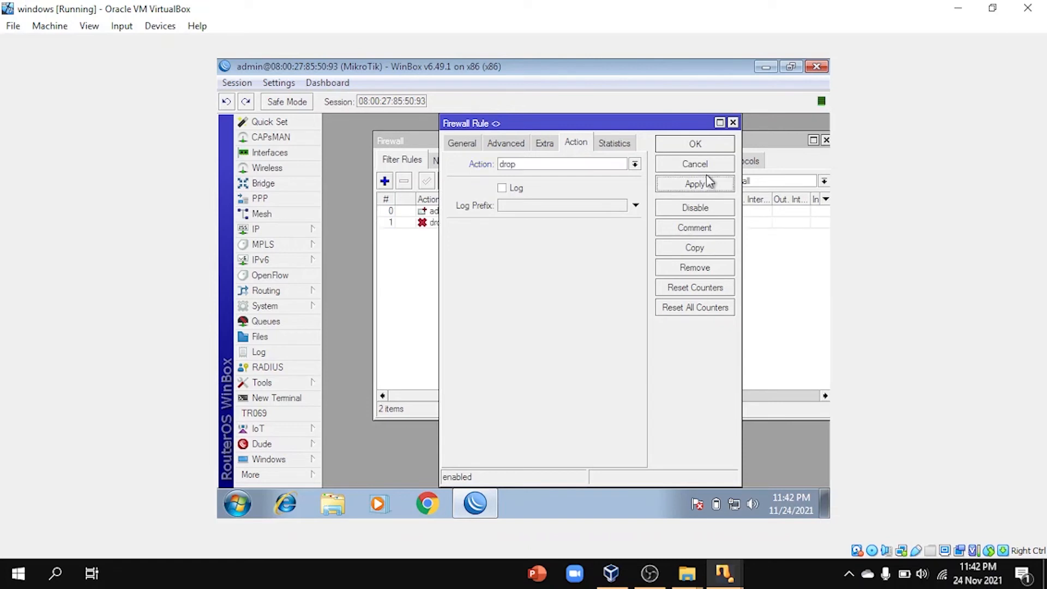
click(705, 145)
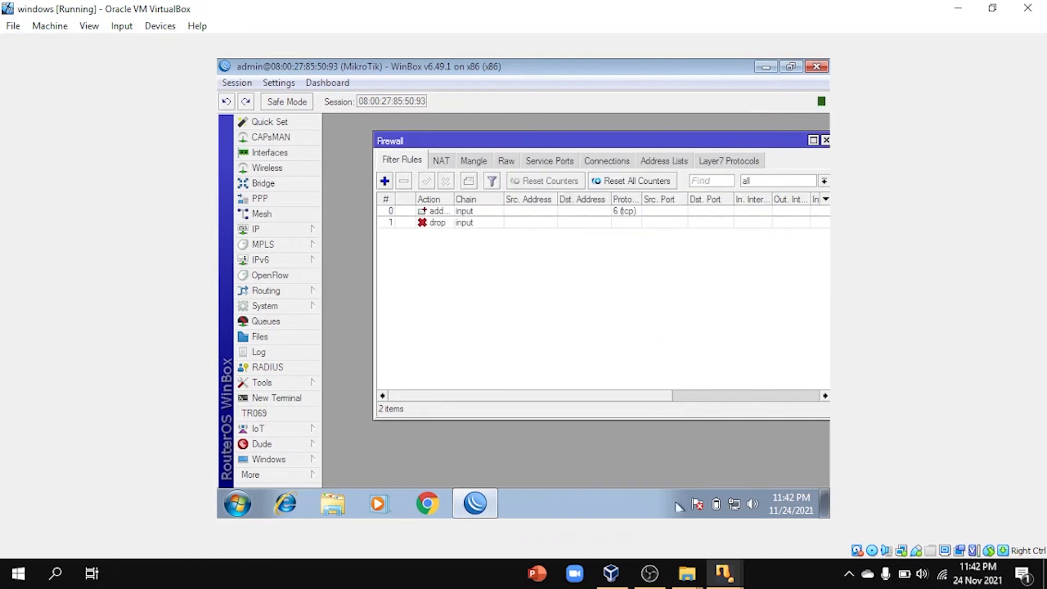
mouse_move(724, 573)
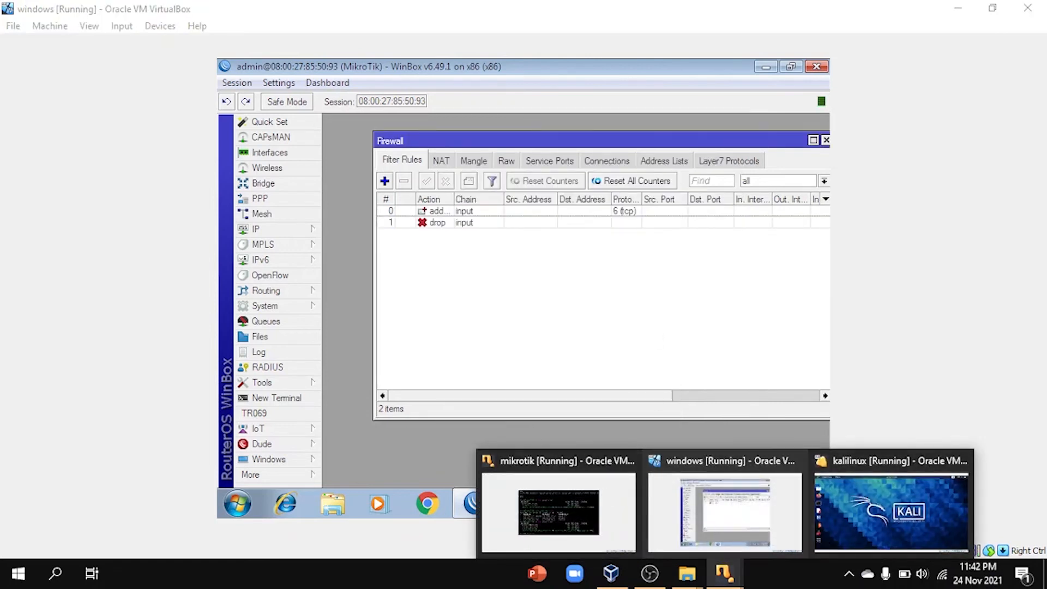
click(447, 224)
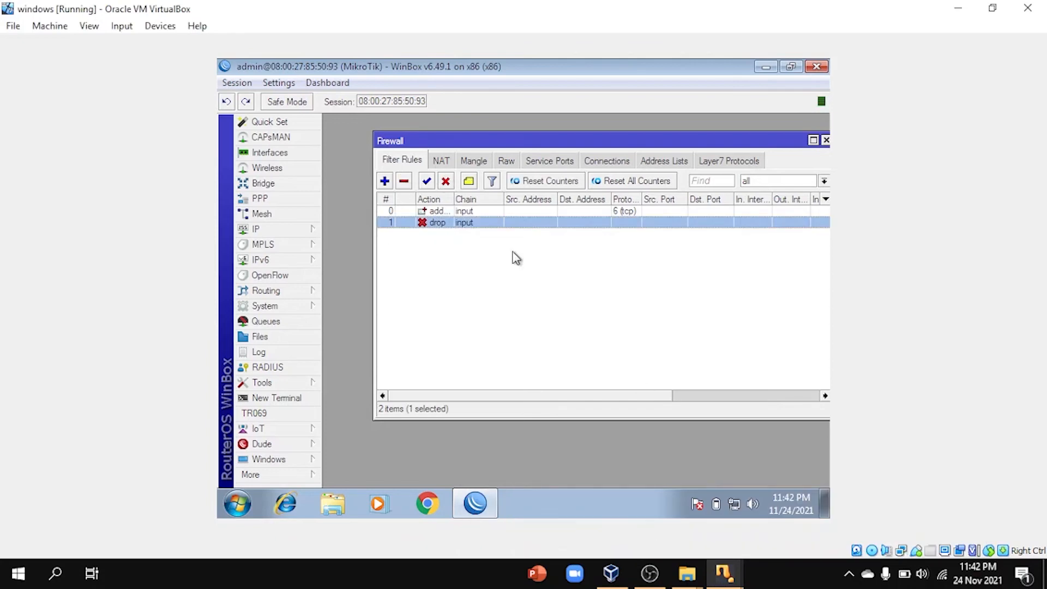
click(452, 185)
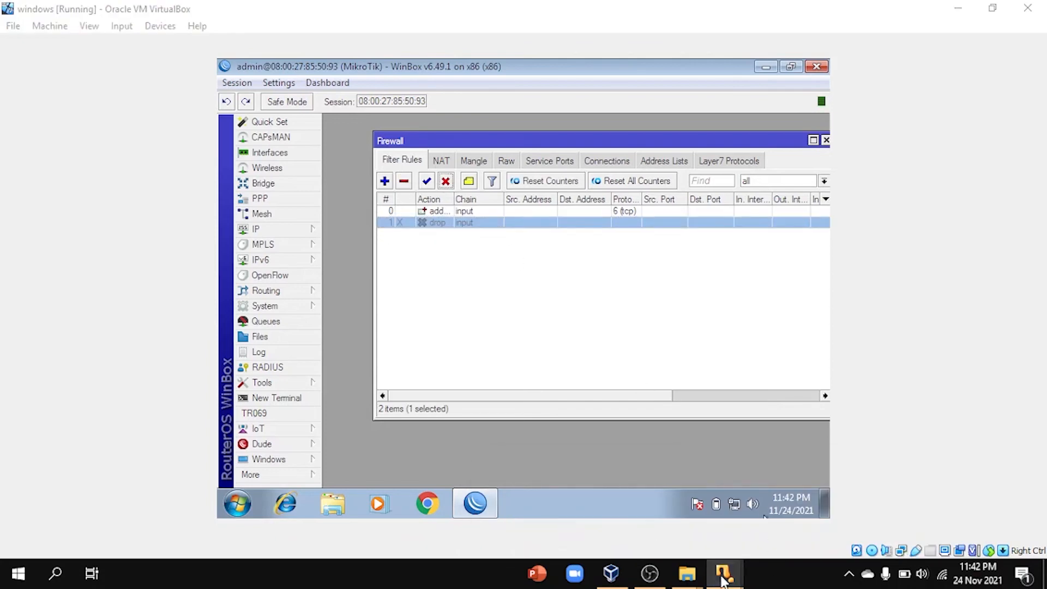
Step: In the Kali VM, open a terminal and become root with sudo su
mouse_move(719, 573)
click(835, 505)
click(26, 222)
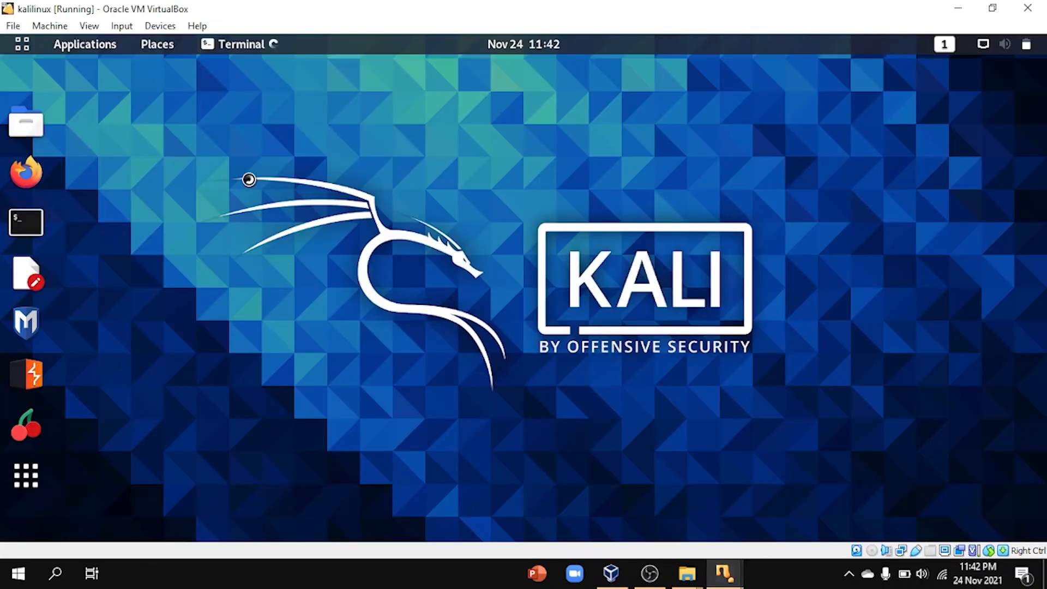
drag(275, 110, 542, 121)
text(sudo su)
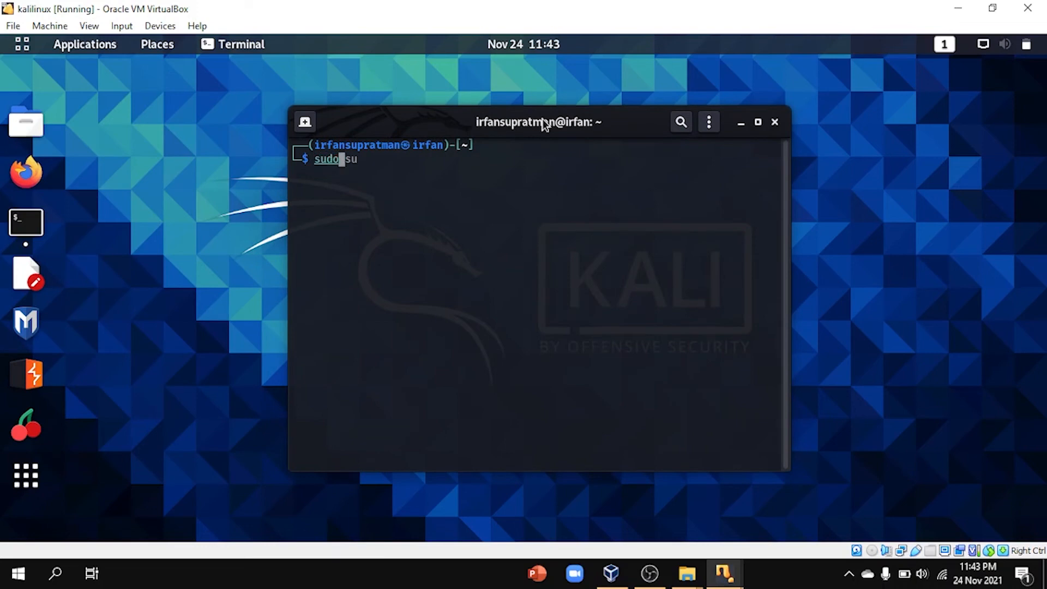
key(Return)
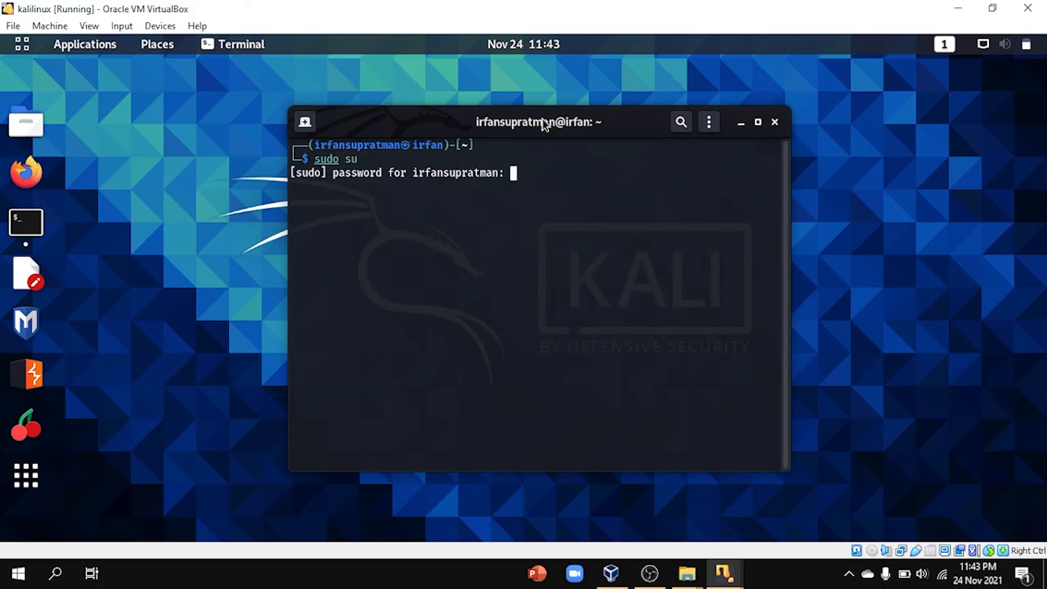
key(Return)
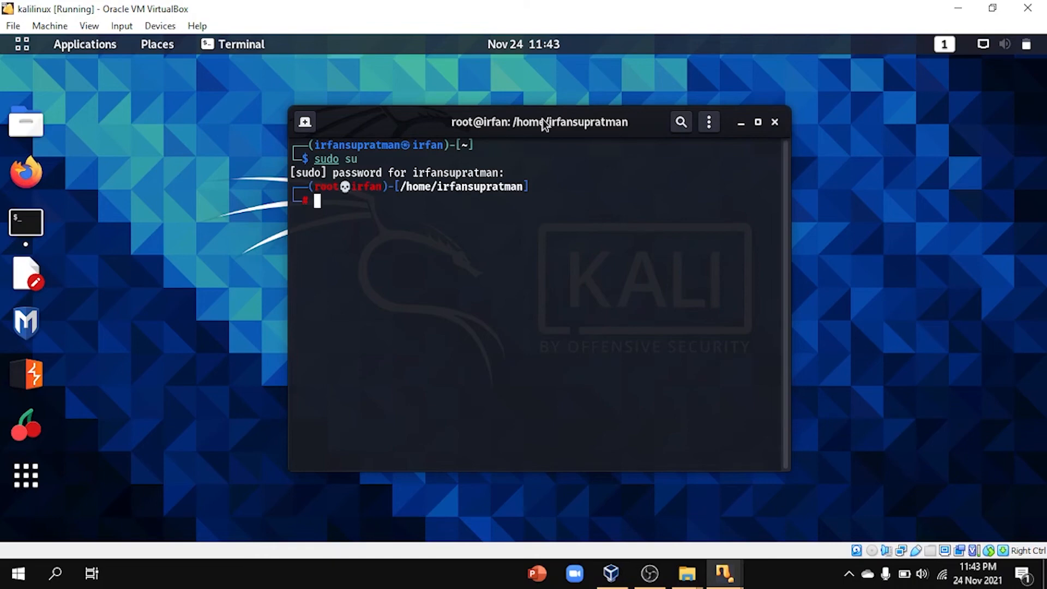
Step: Clear the screen and run the FIN scan nmap -v -sF 192.168.68.1
text(clear)
key(Return)
text(nmap -v -sF 192.168.68.1)
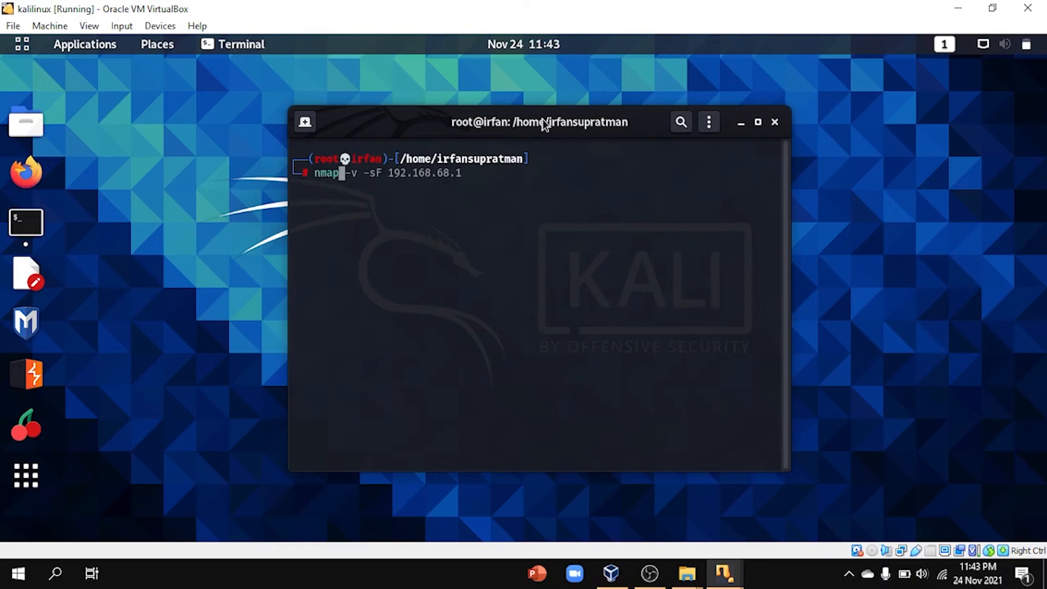
key(Right)
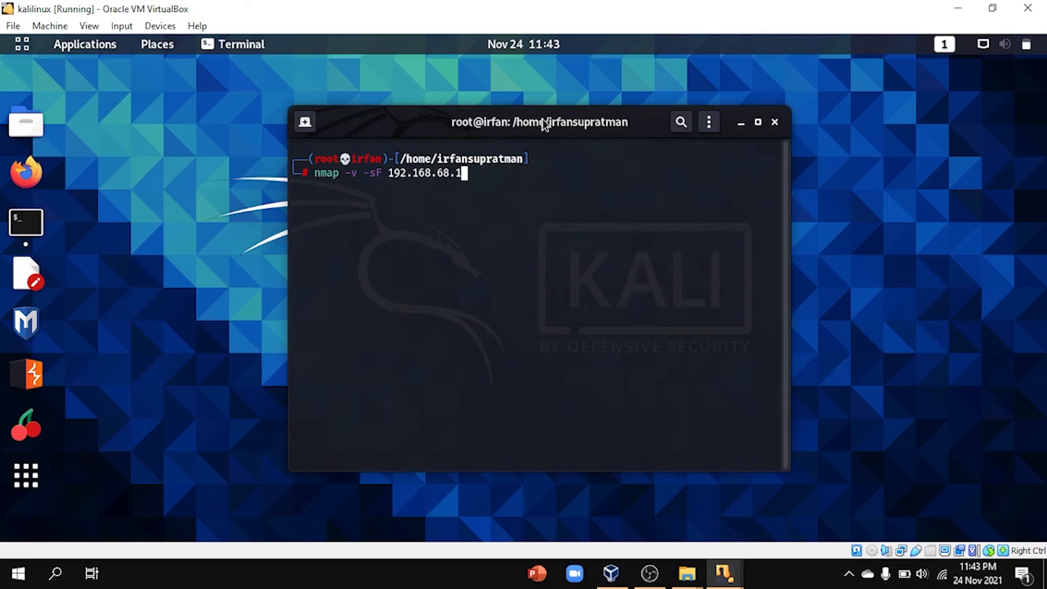
key(Return)
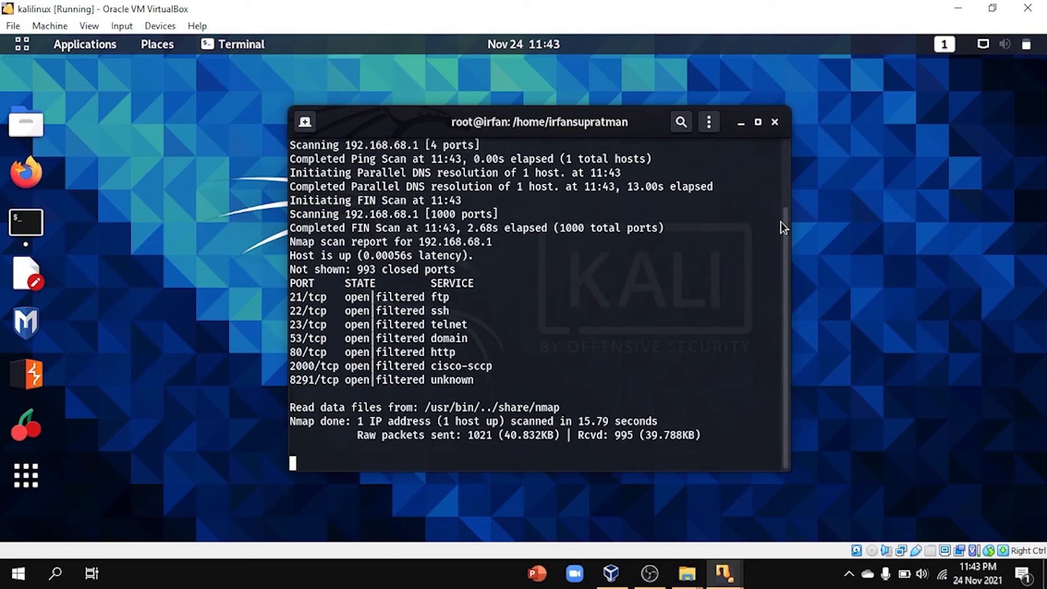
Step: Review the seven open|filtered ports in the scan output, then return to the Windows VM
drag(511, 376, 295, 279)
click(524, 355)
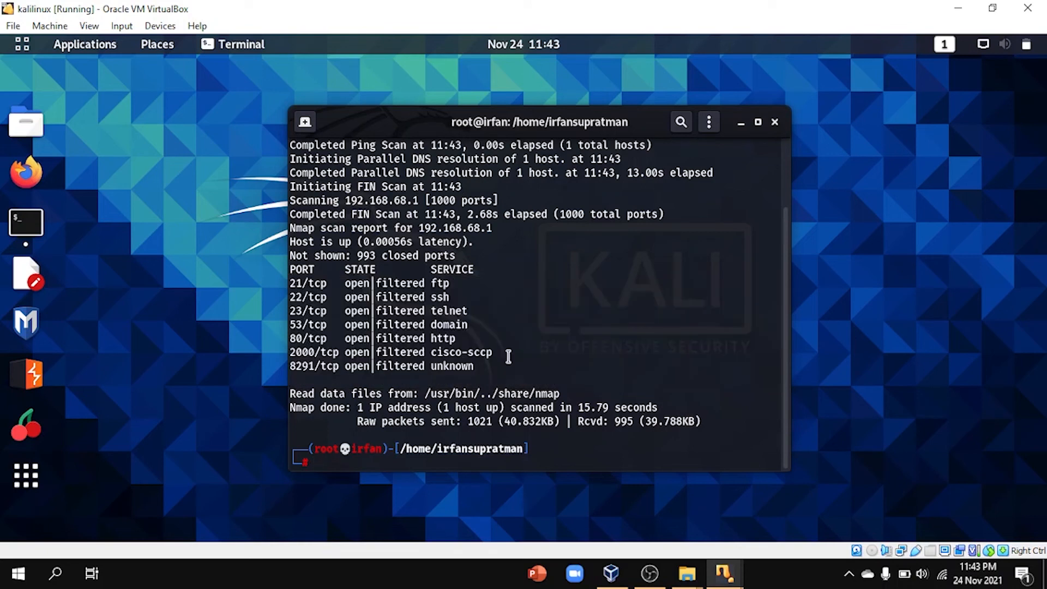
drag(483, 372, 289, 279)
scroll(444, 330, up, 2)
scroll(443, 333, down, 2)
click(437, 456)
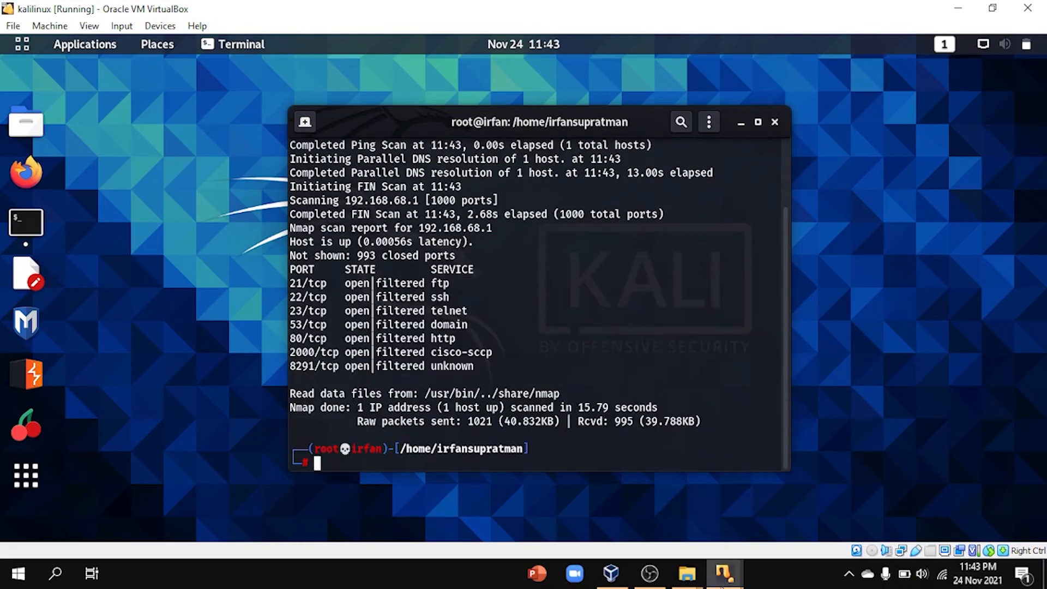
mouse_move(724, 573)
click(756, 525)
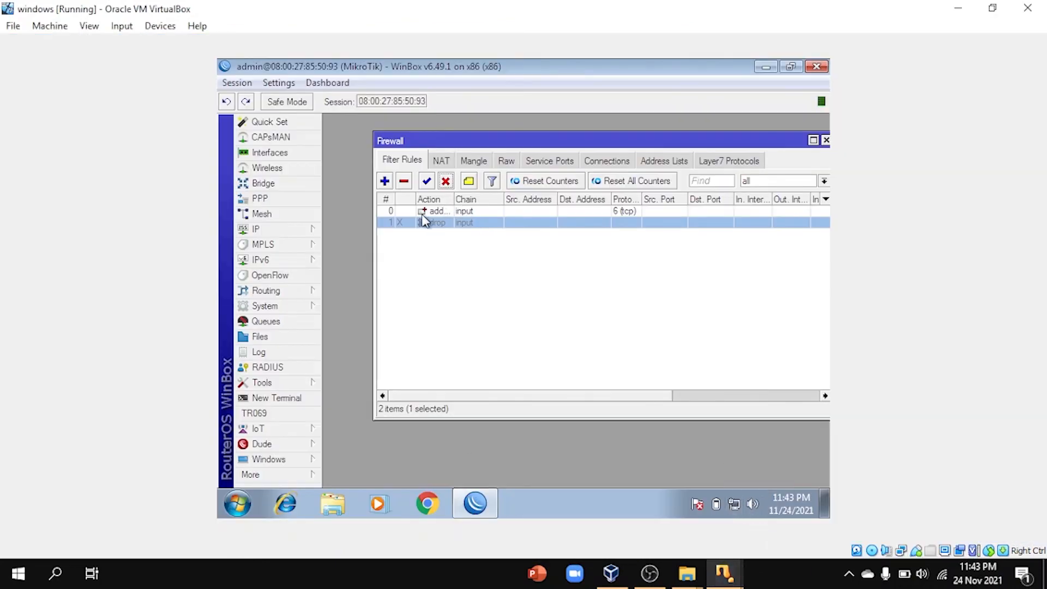
Step: Re-enable the drop rule and recall the nmap FIN-scan command in the Kali terminal
click(426, 180)
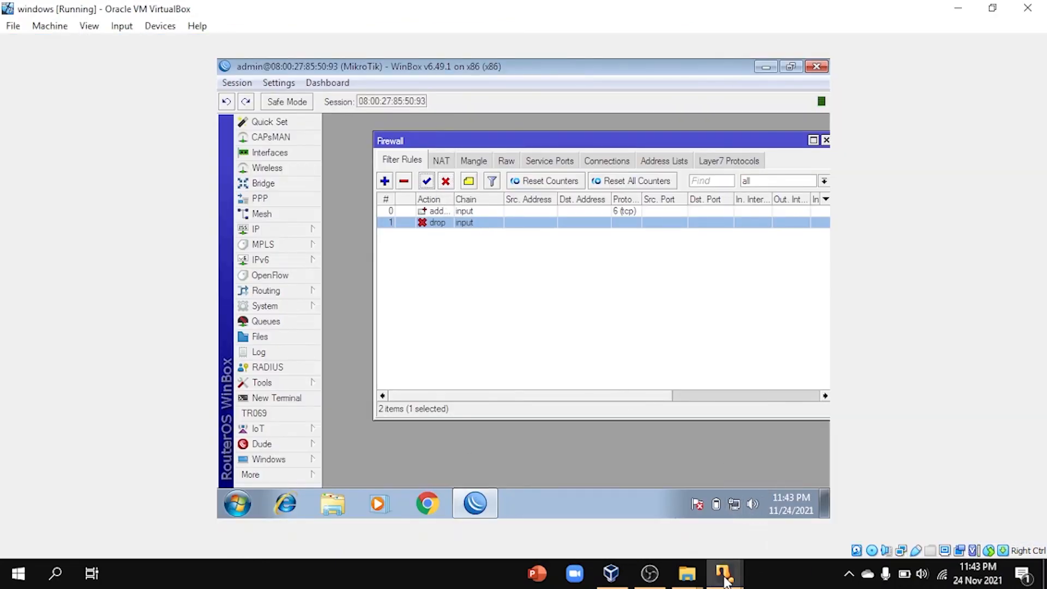
mouse_move(724, 573)
click(817, 525)
key(Up)
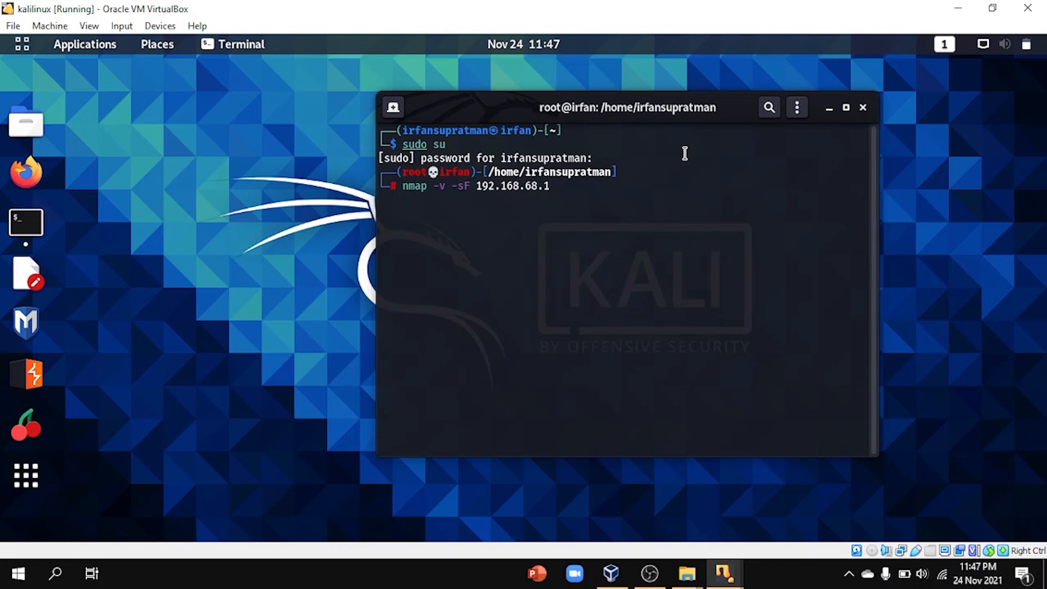
Step: Look over the firewall filter rules in WinBox on the Windows VM
mouse_move(740, 573)
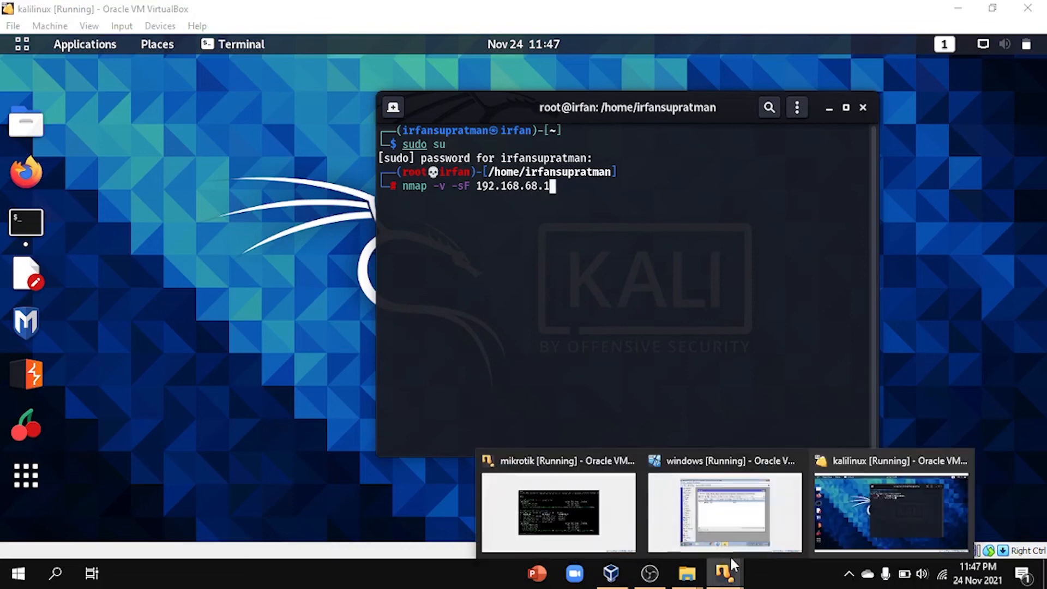
click(729, 537)
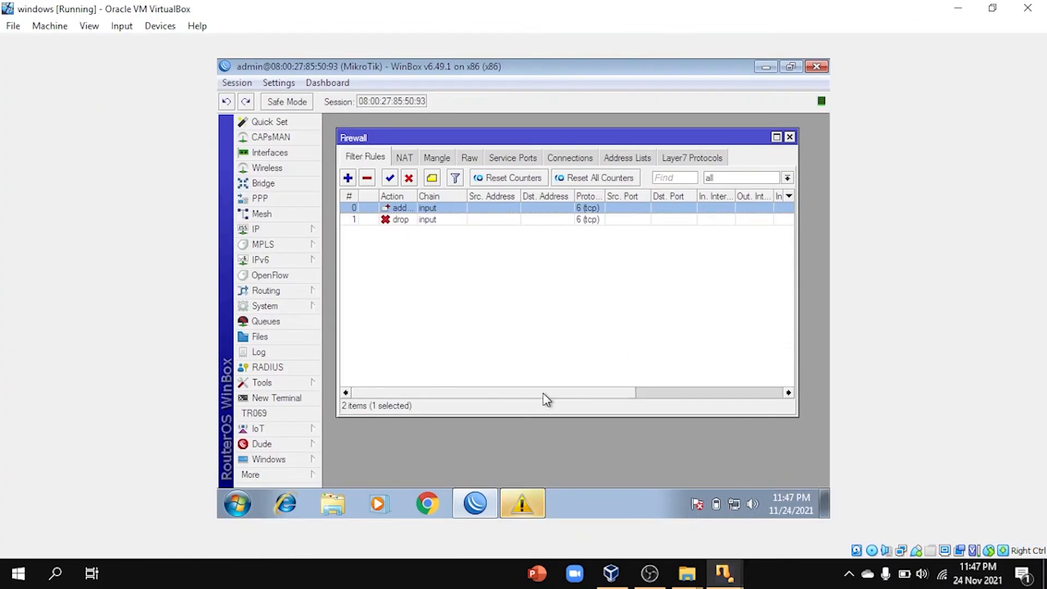
click(711, 394)
click(487, 395)
Step: Launch nmap -v -sF 192.168.68.1 in Kali, then return to WinBox
mouse_move(738, 567)
click(883, 515)
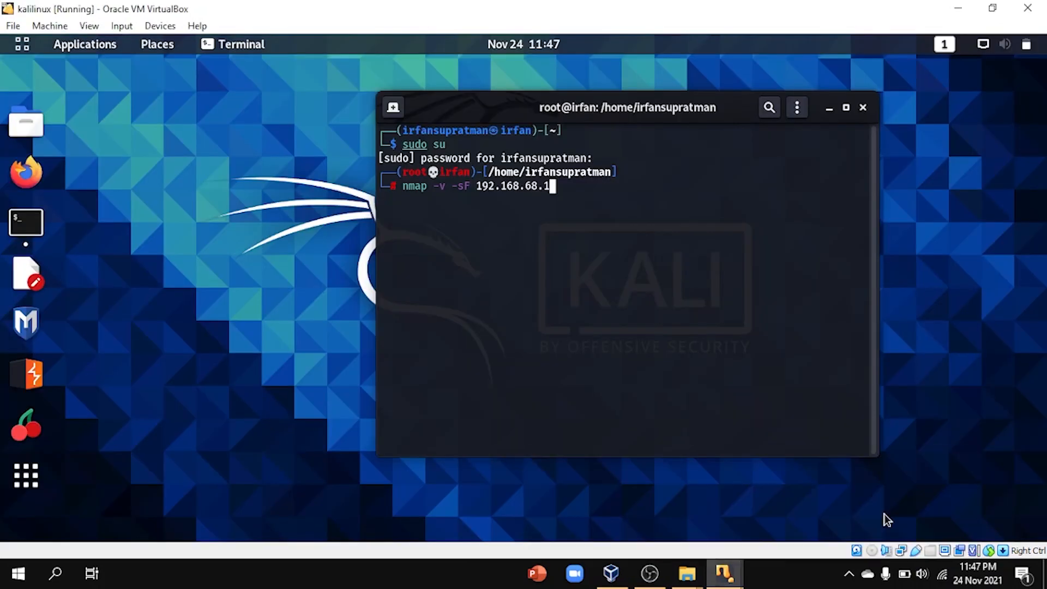
drag(672, 113, 620, 108)
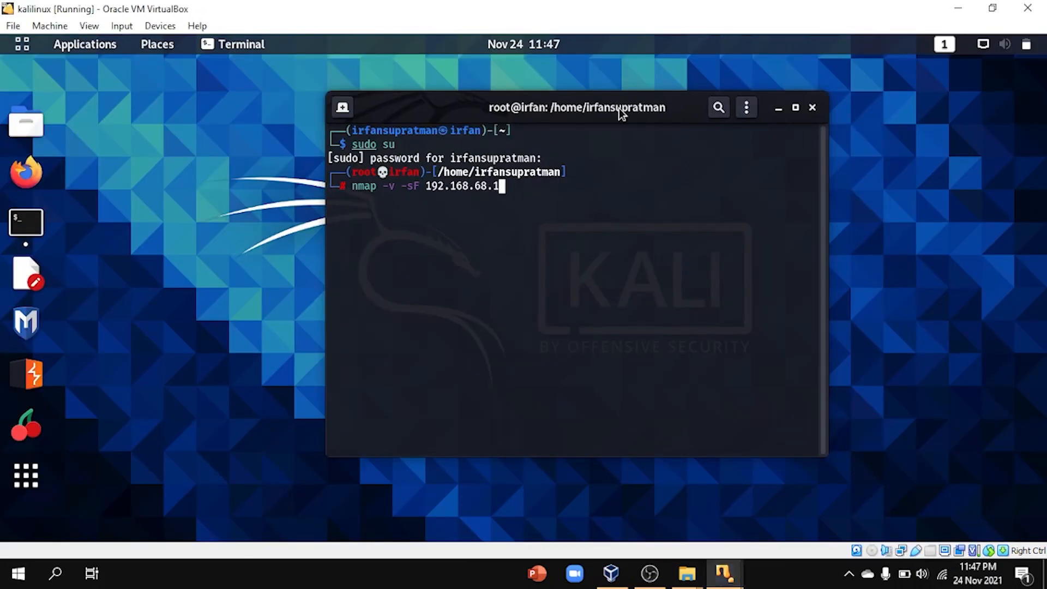
key(Return)
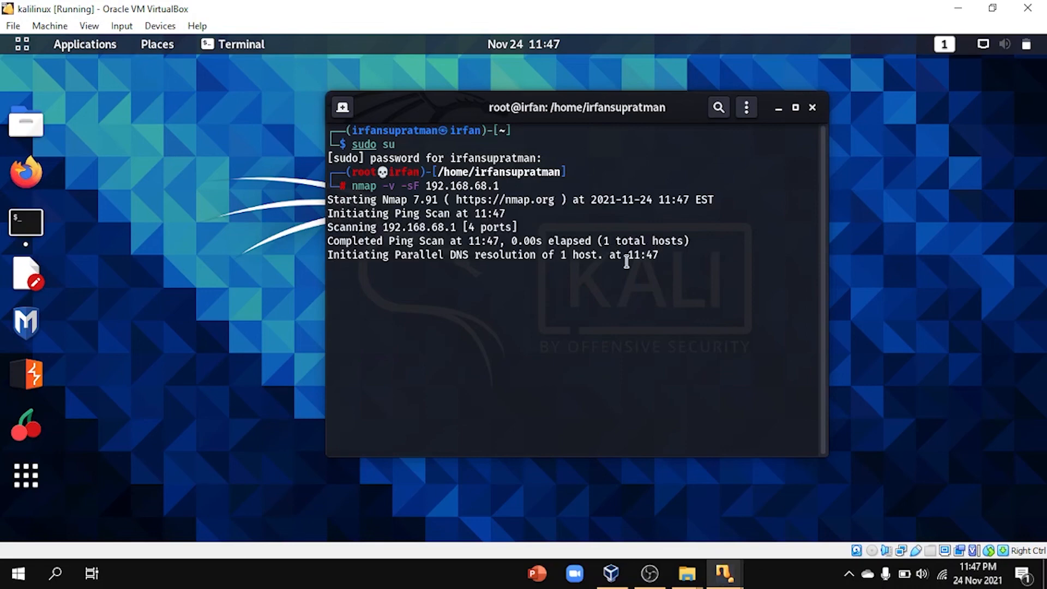
mouse_move(737, 574)
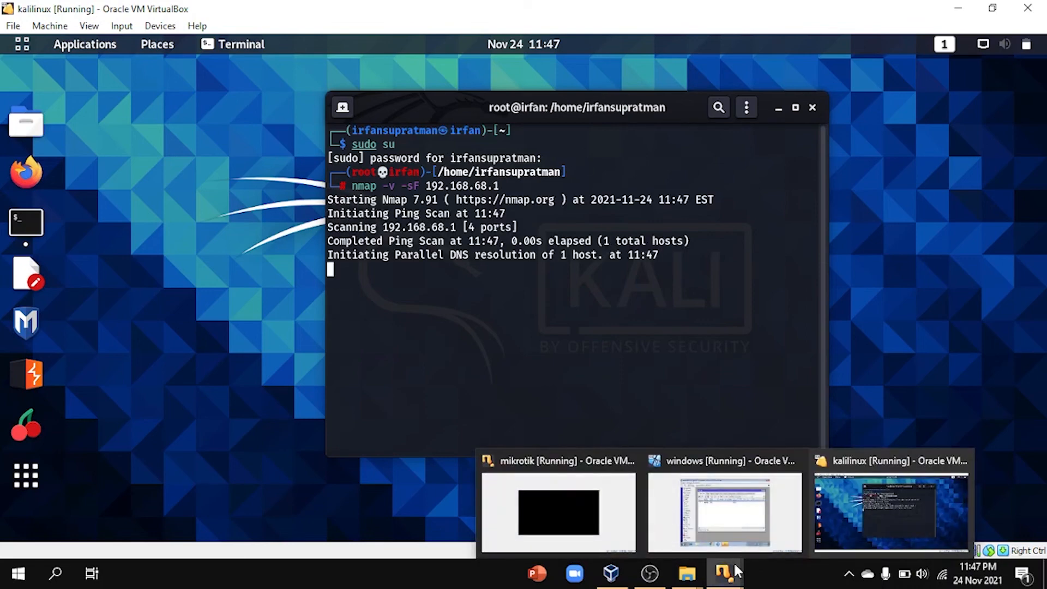
click(741, 518)
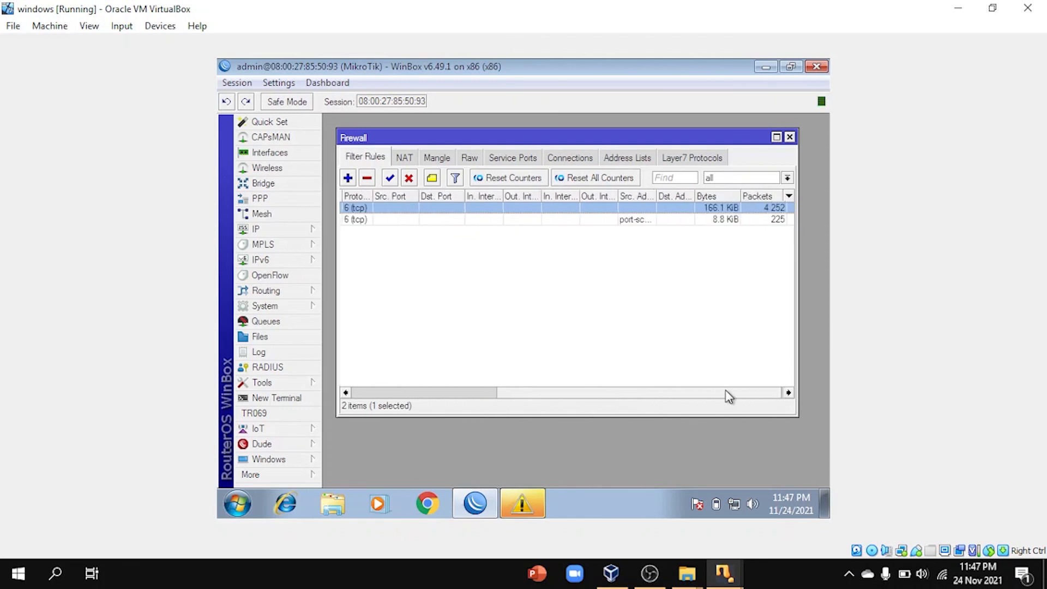
drag(663, 392, 544, 402)
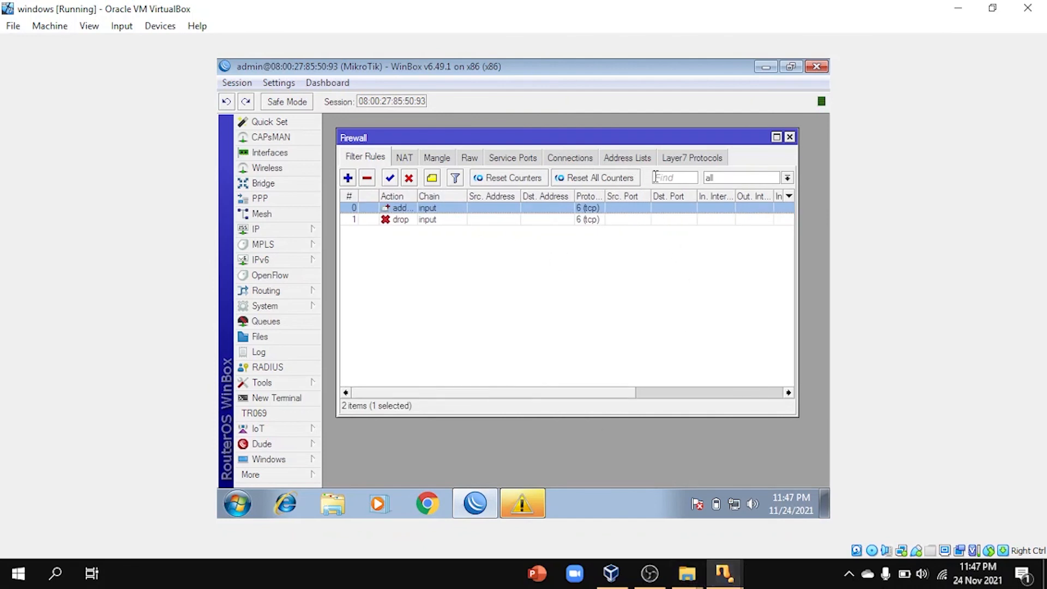
click(635, 161)
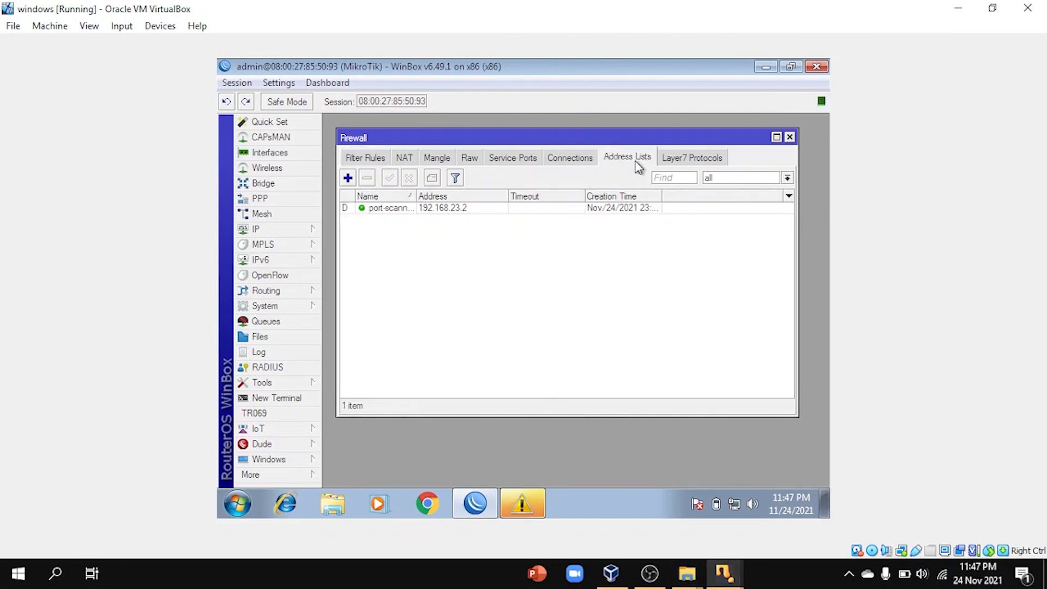
click(456, 212)
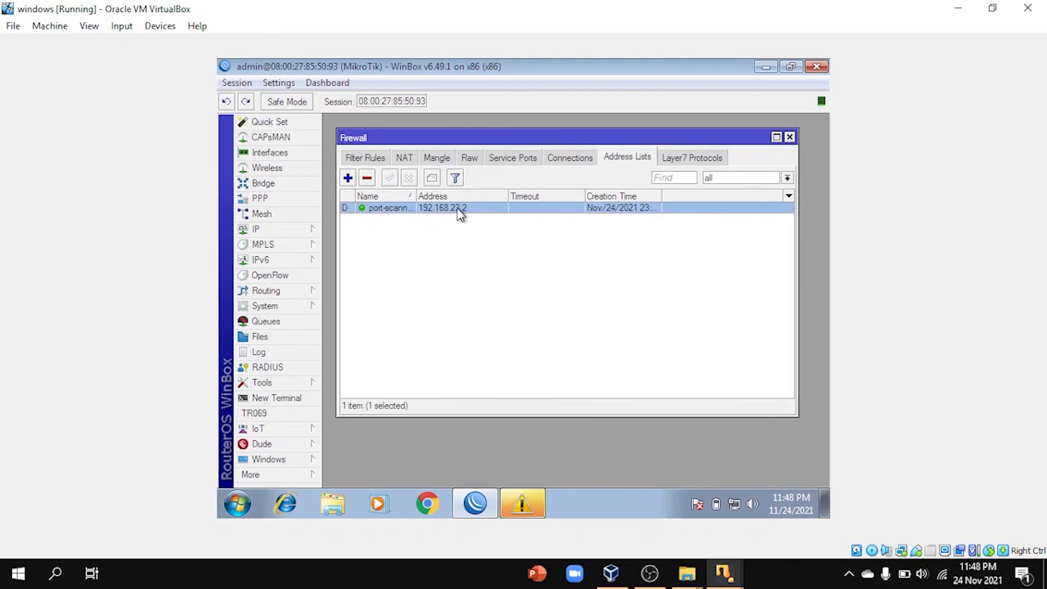
click(374, 162)
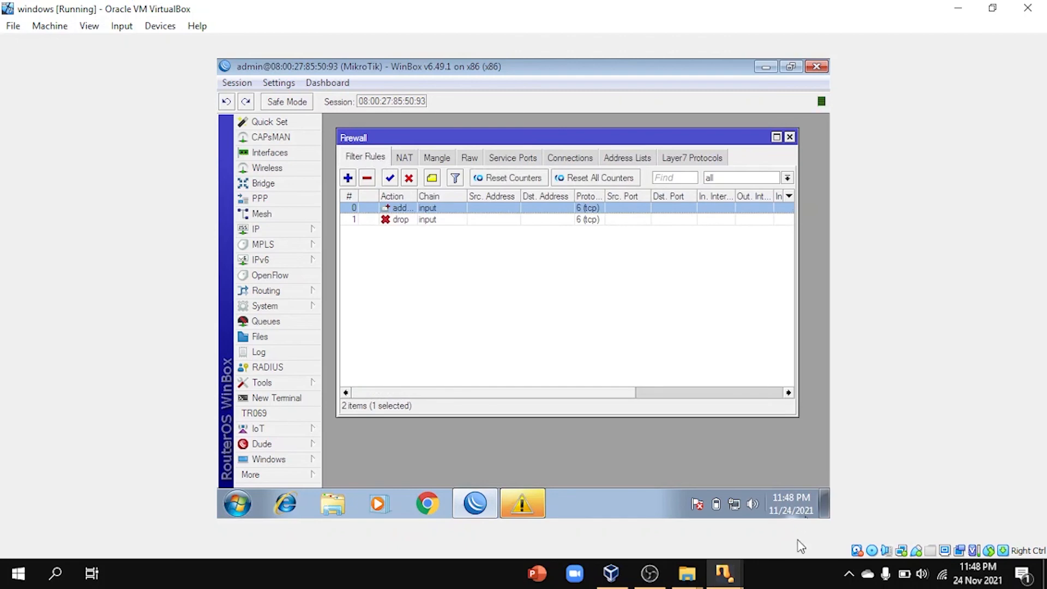
mouse_move(725, 571)
mouse_move(855, 508)
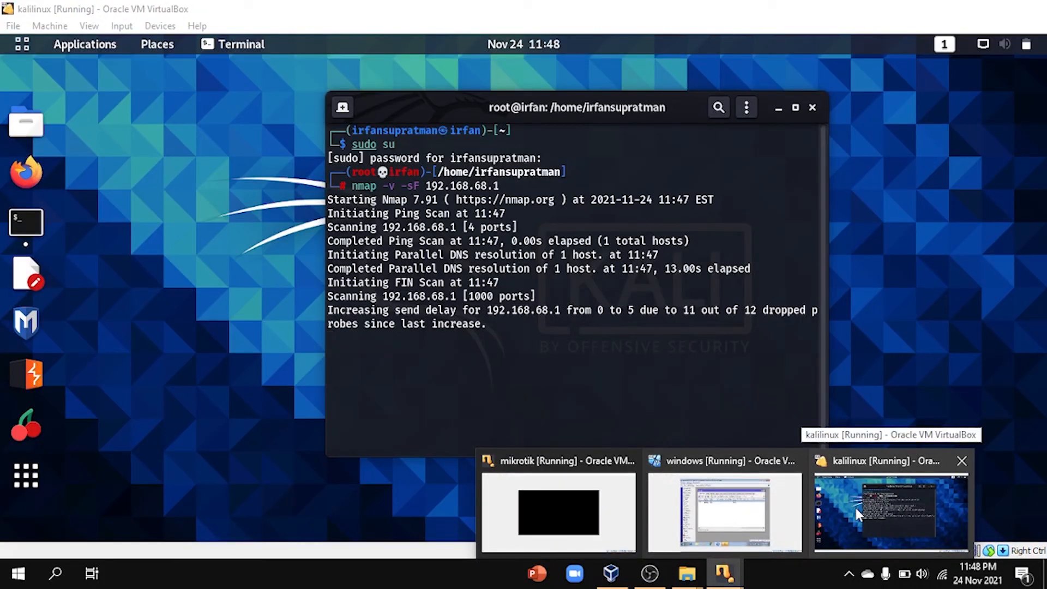
Step: Select the drop rule in WinBox, then stop the stalled nmap scan with Ctrl+C
click(855, 508)
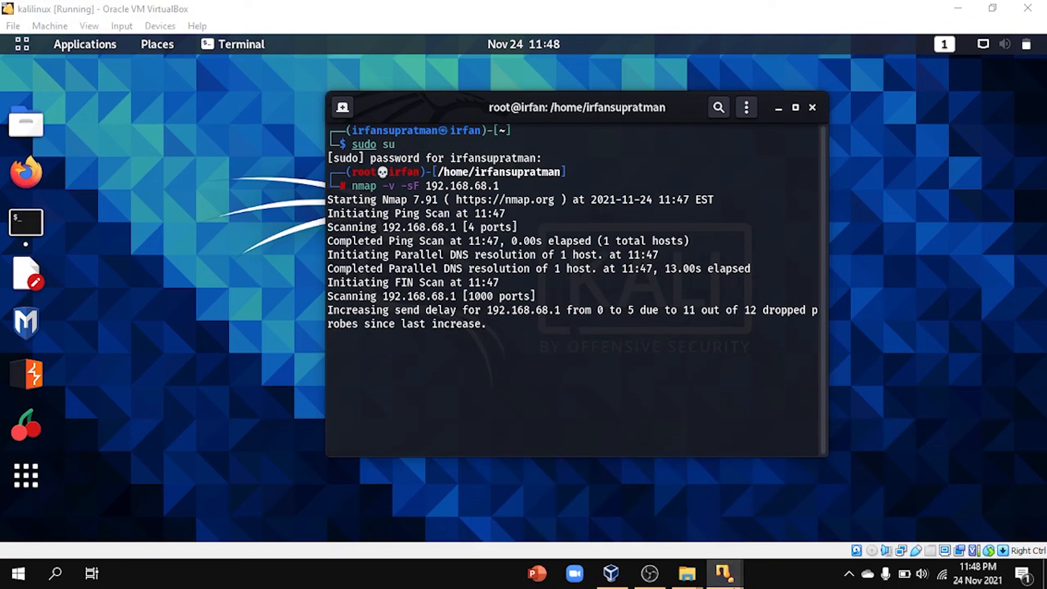
mouse_move(724, 573)
click(716, 510)
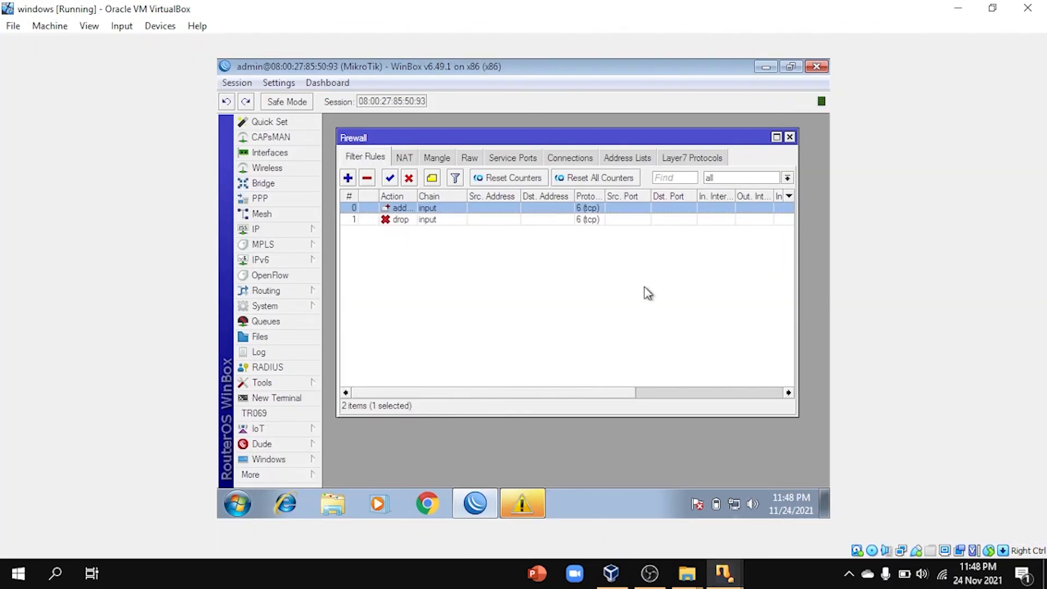
click(408, 221)
drag(533, 397, 485, 419)
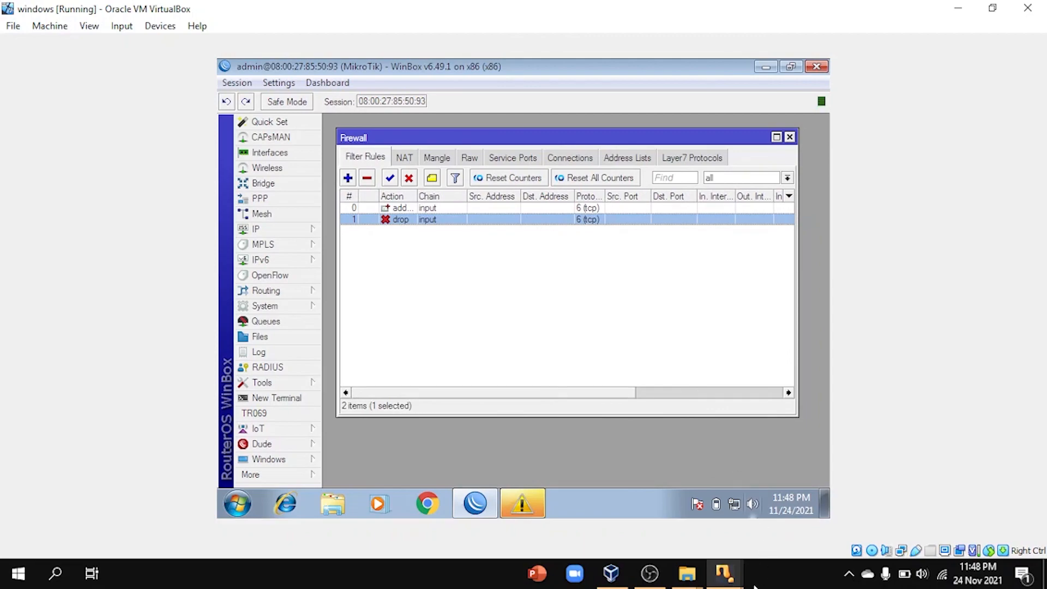
mouse_move(724, 573)
click(821, 516)
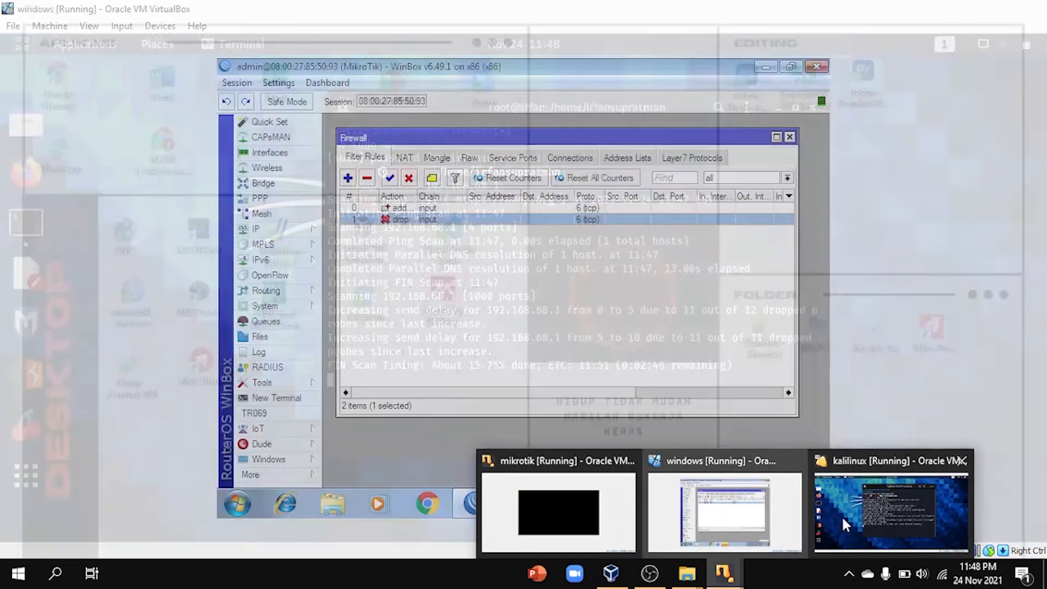
key(ctrl+c)
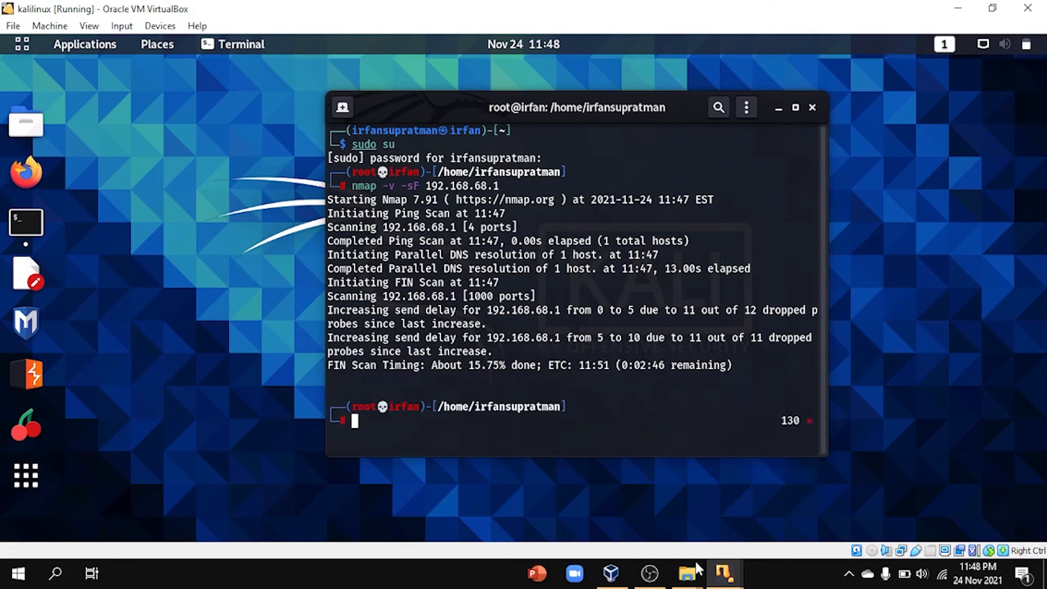
Step: Rerun the nmap FIN scan of 192.168.68.1 from the Kali terminal history
mouse_move(724, 572)
click(695, 523)
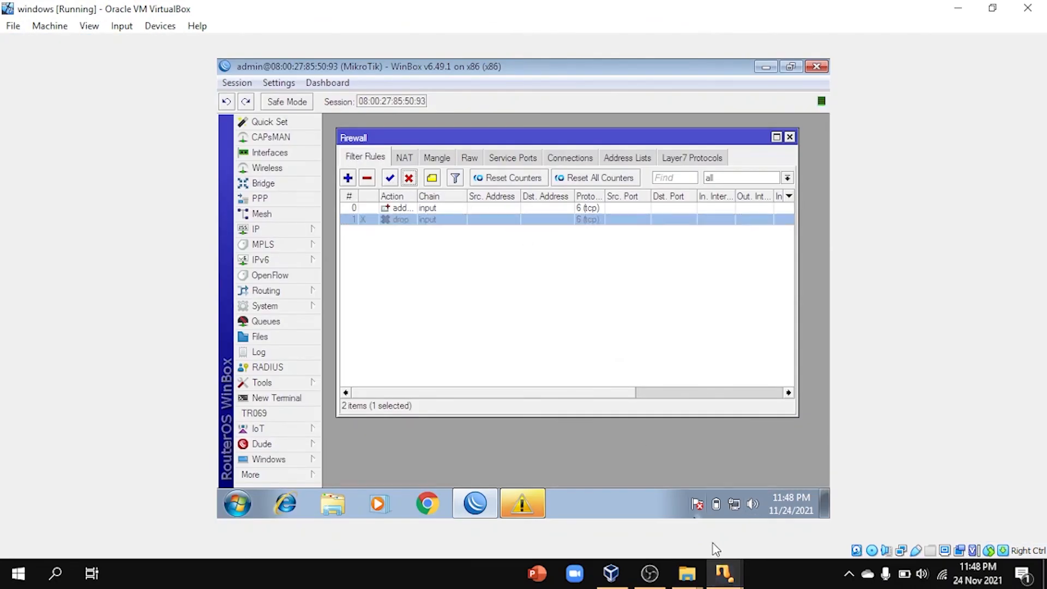
mouse_move(725, 570)
click(807, 493)
key(Up)
key(Return)
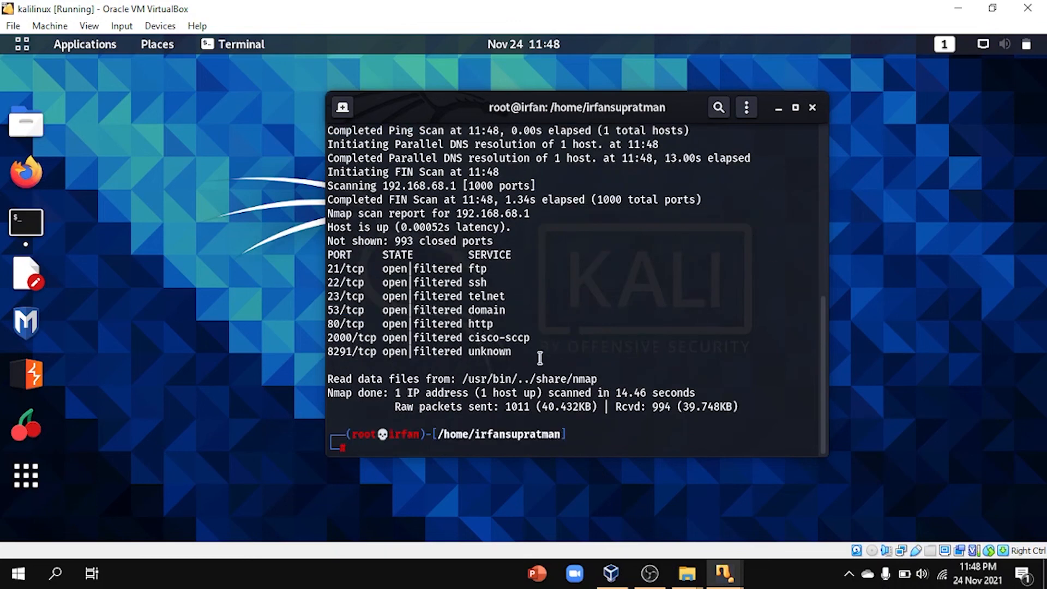
drag(542, 356, 311, 256)
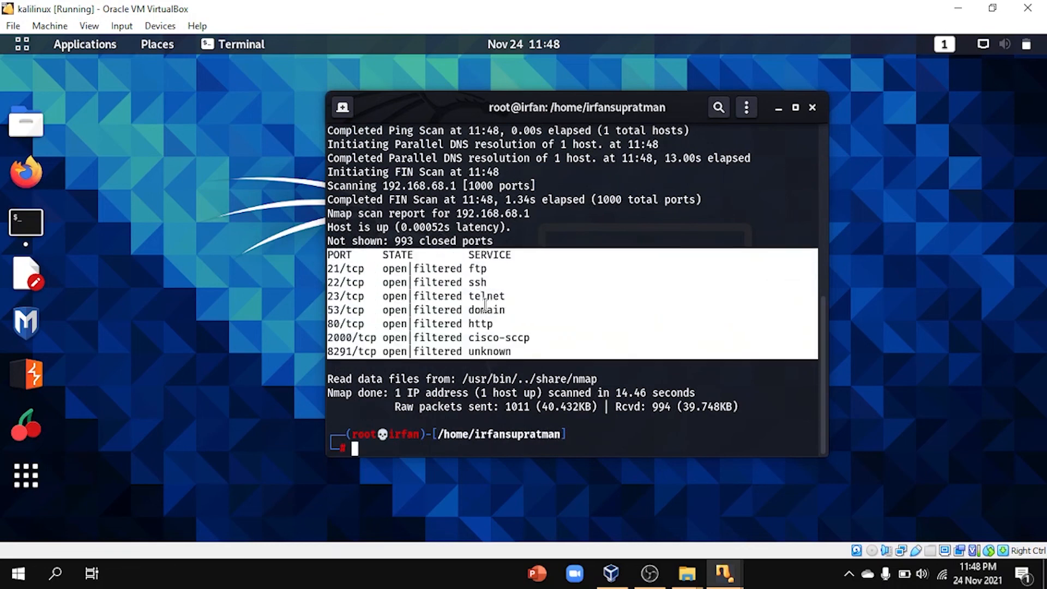
scroll(540, 323, up, 8)
drag(781, 356, 292, 186)
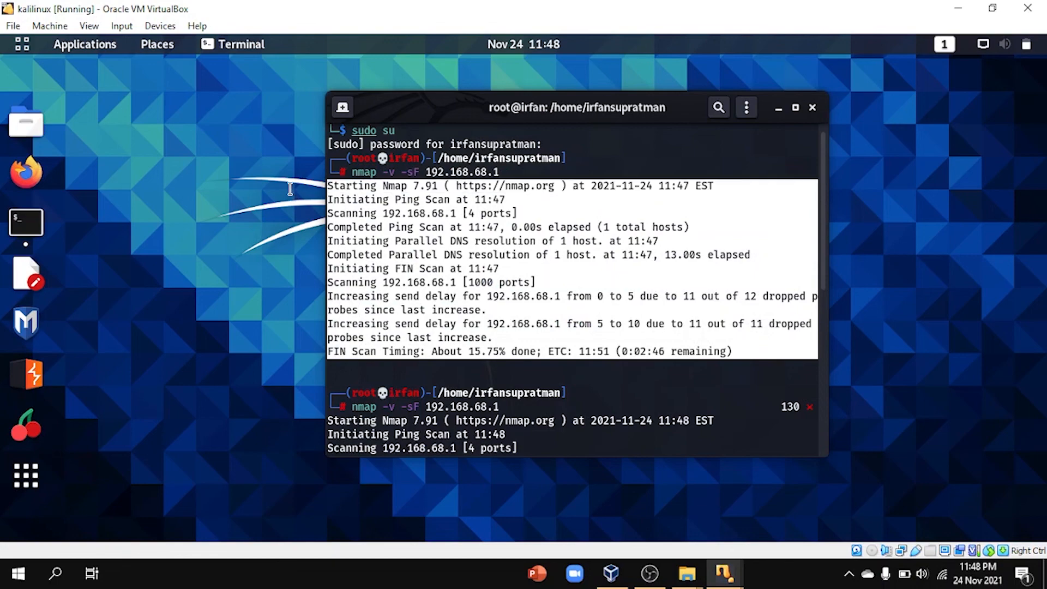
scroll(600, 320, down, 4)
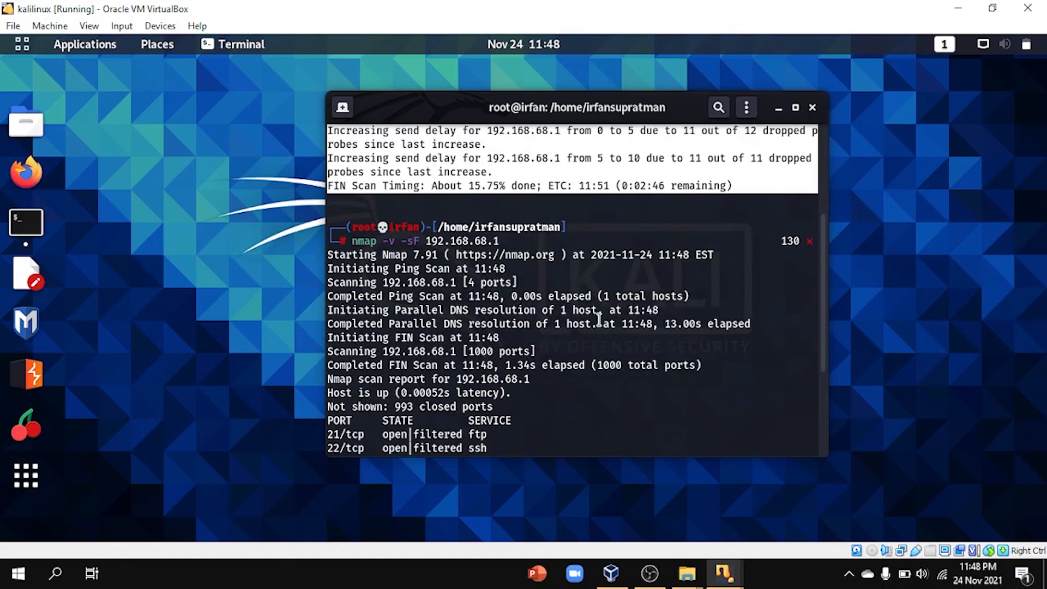
scroll(599, 320, down, 4)
scroll(556, 334, up, 6)
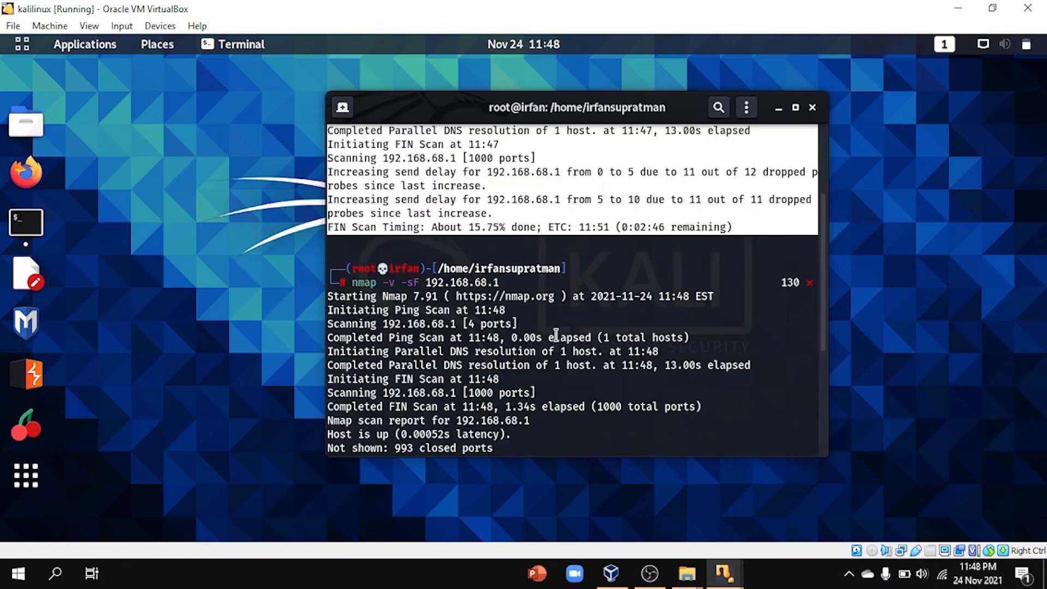
scroll(556, 334, up, 3)
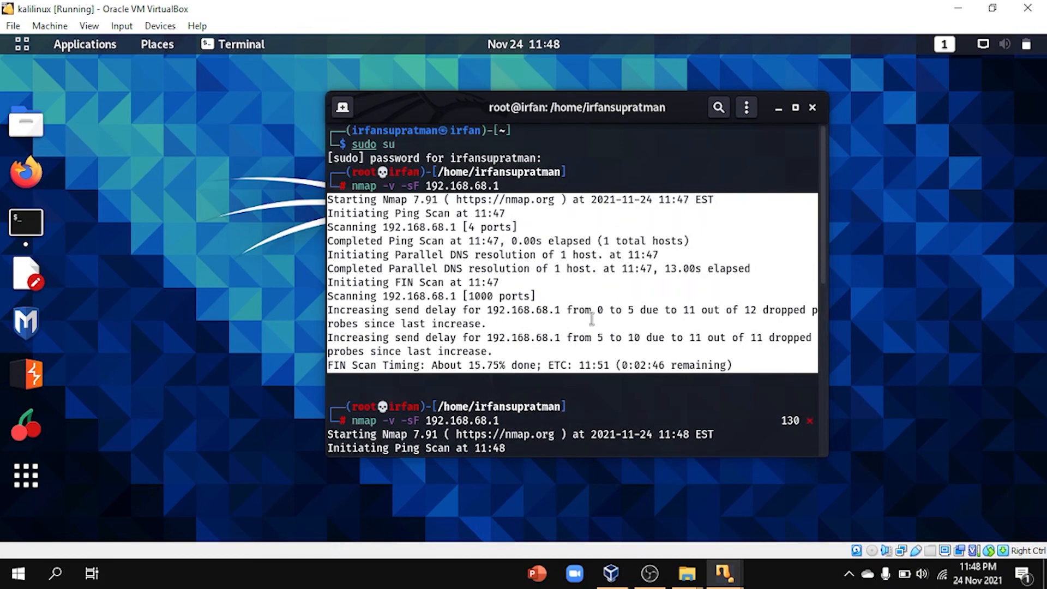
scroll(591, 319, down, 5)
scroll(591, 318, up, 5)
scroll(592, 318, down, 9)
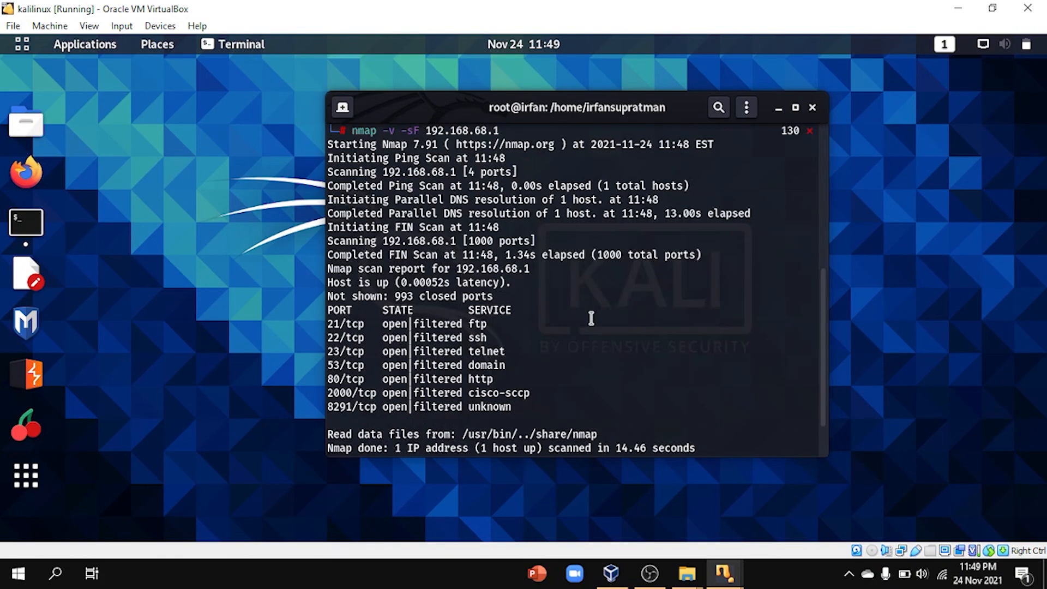
drag(535, 353, 296, 268)
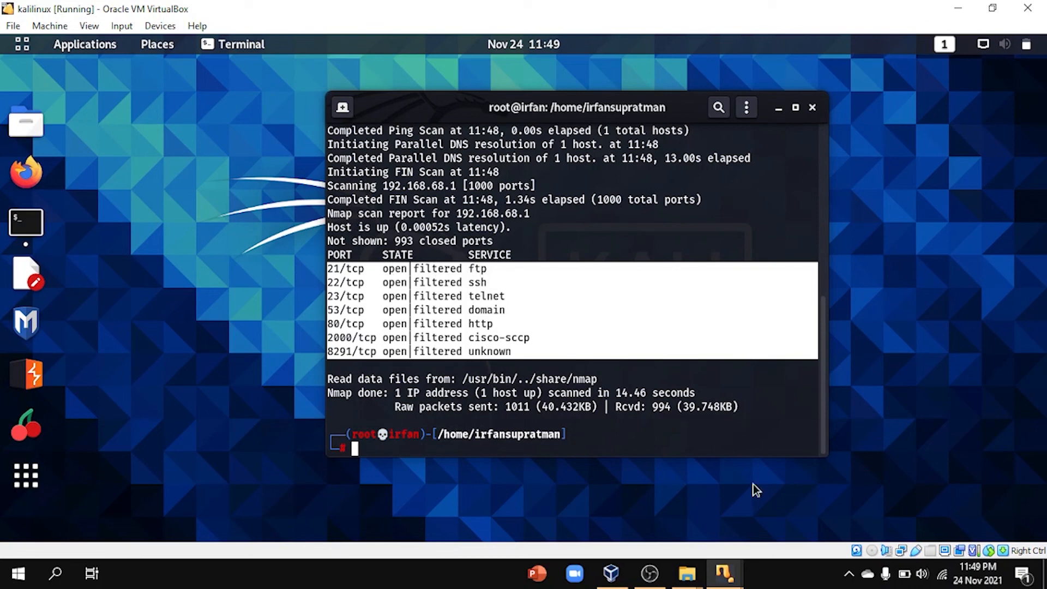
mouse_move(731, 570)
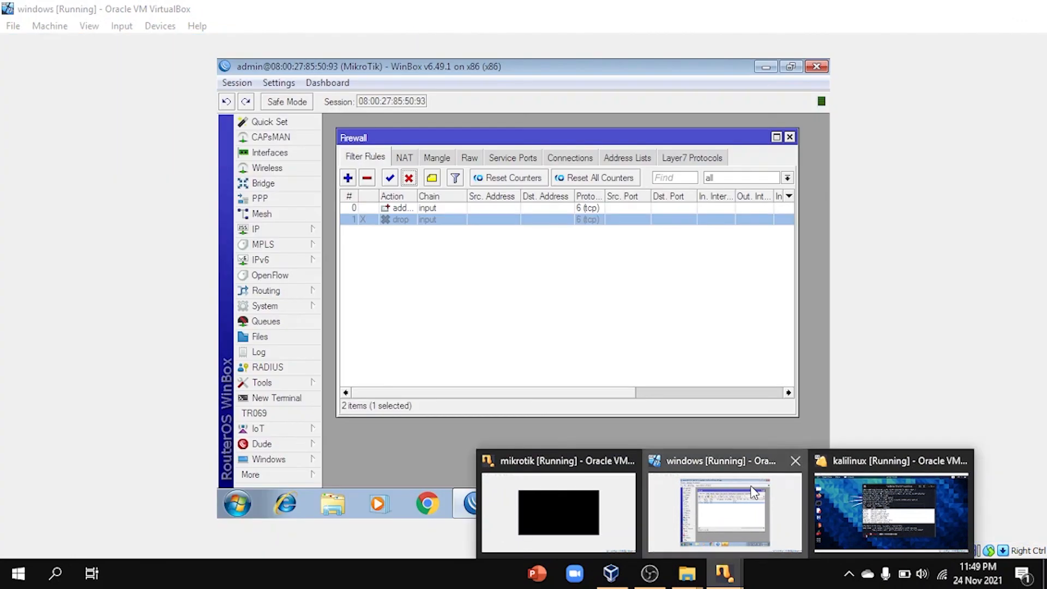
Step: In WinBox, deselect the drop rule and reposition the Firewall window
click(720, 507)
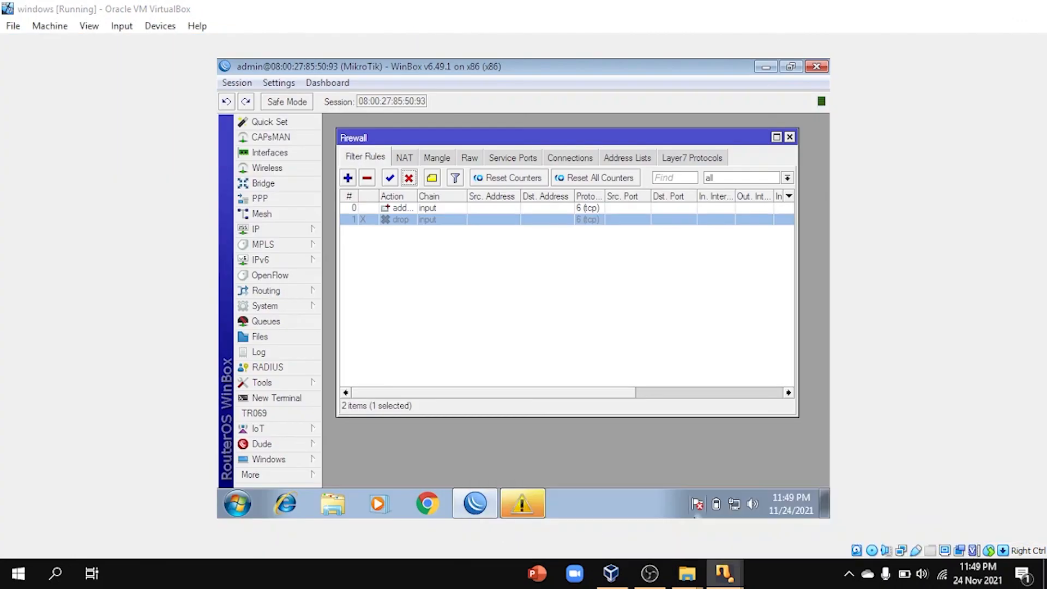
click(606, 393)
drag(607, 393, 493, 392)
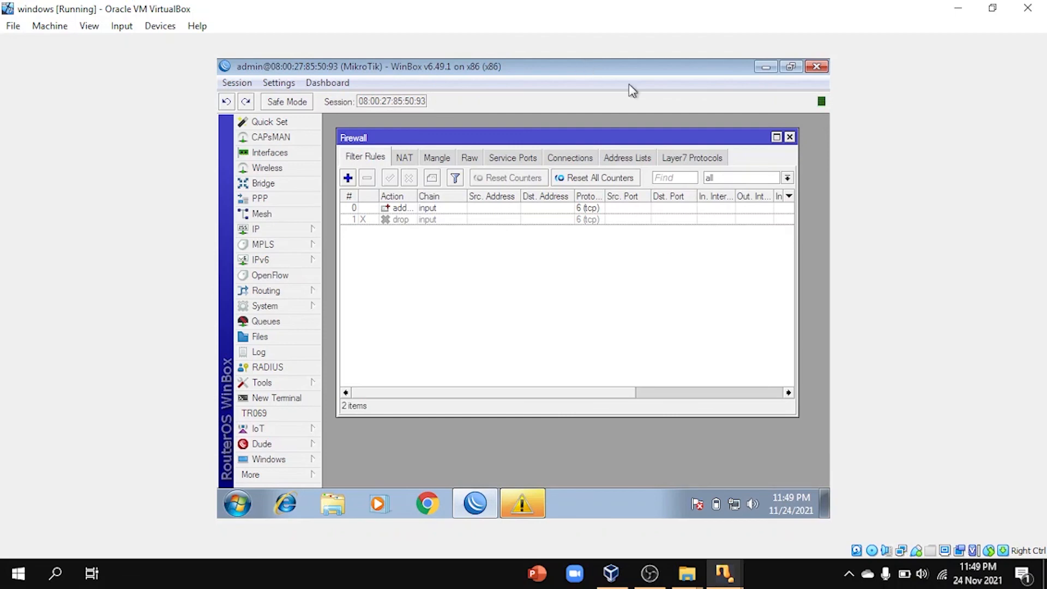
drag(658, 141, 638, 122)
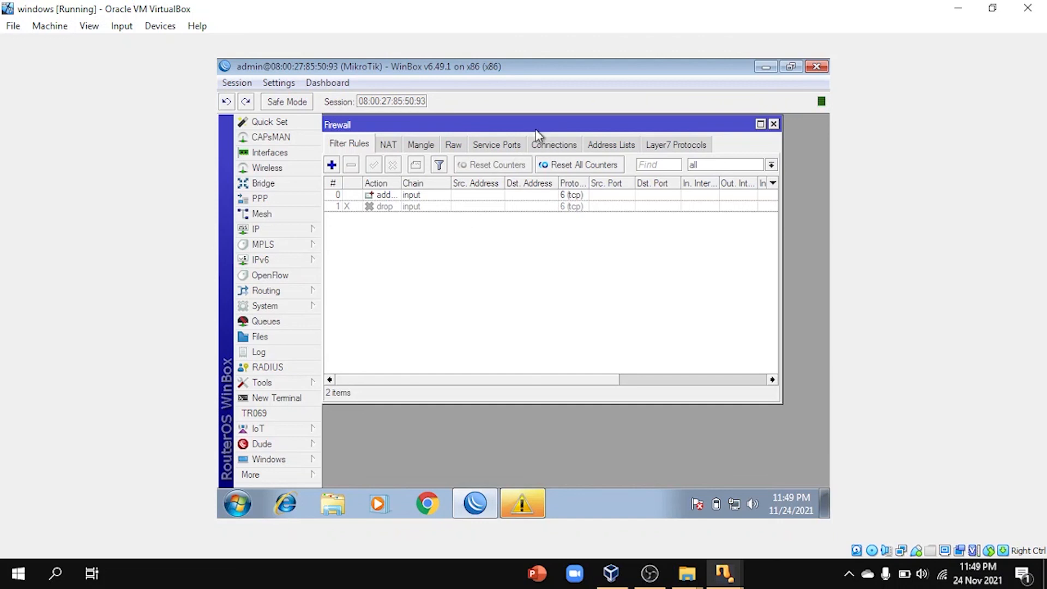
drag(542, 127, 584, 157)
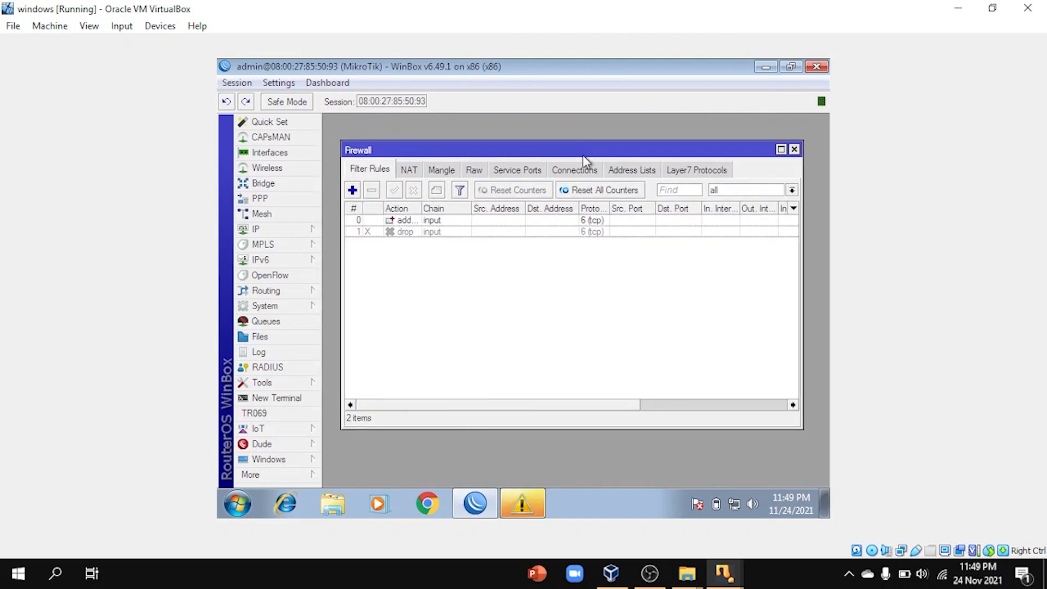